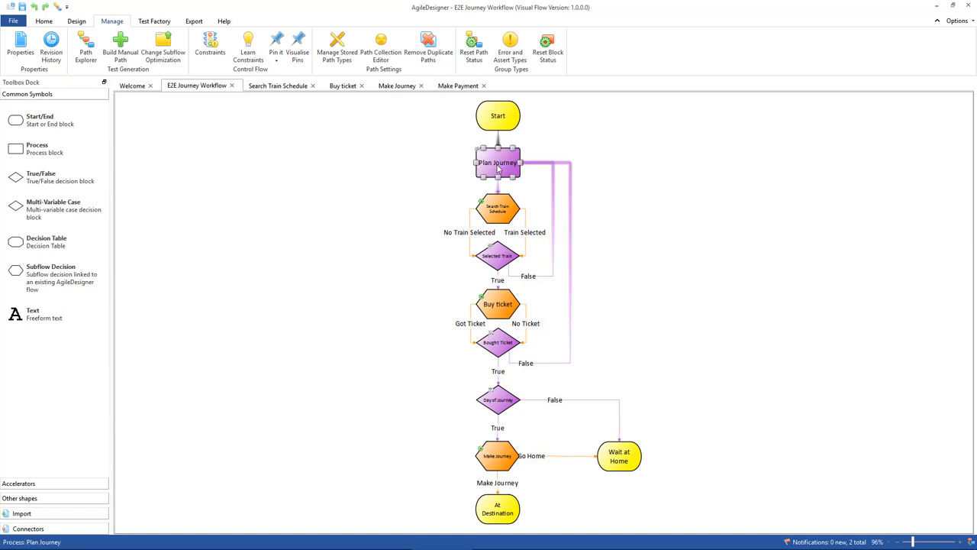
Examine the blocks of the E2E Journey Workflow from Plan Journey down to At Destination, including their stored-path coverage.
mouse_move(498, 169)
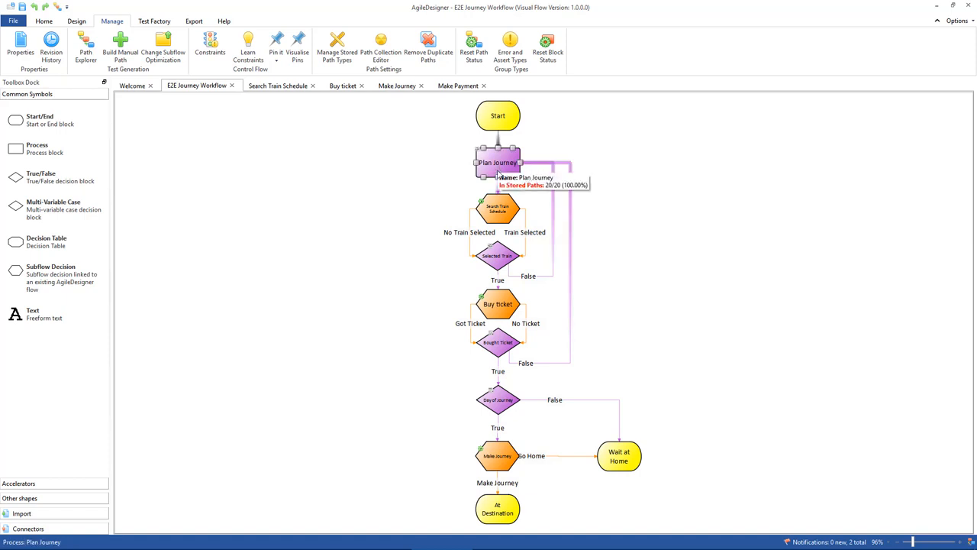
mouse_move(496, 220)
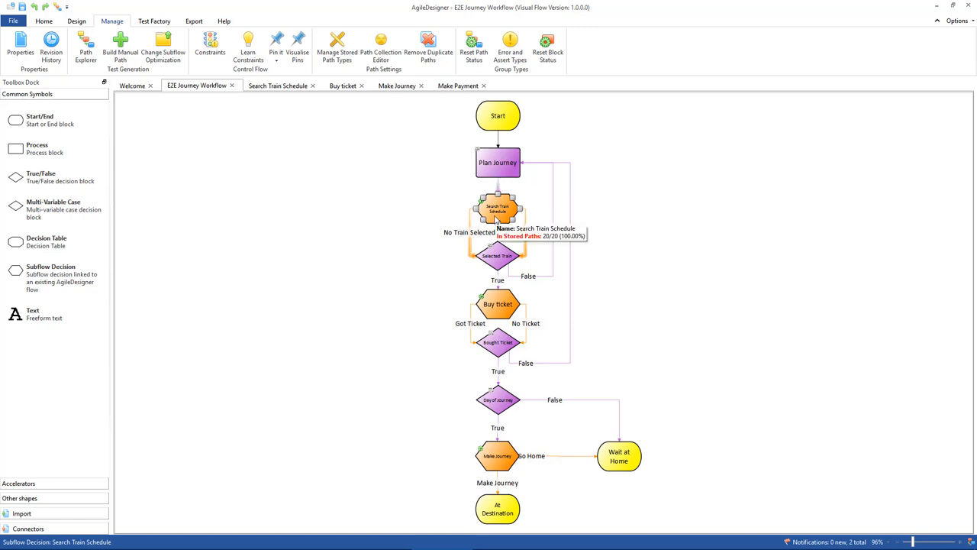
mouse_move(500, 261)
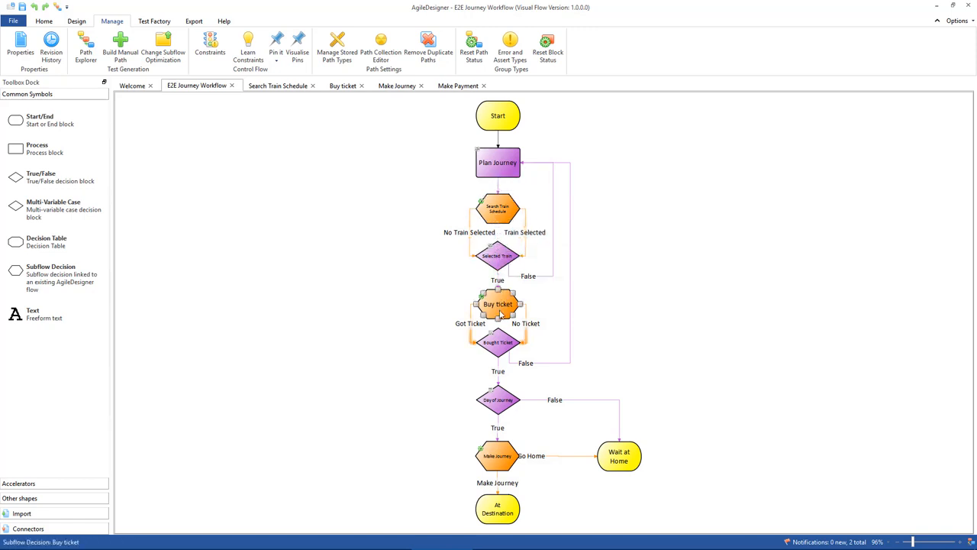
mouse_move(500, 315)
mouse_move(499, 352)
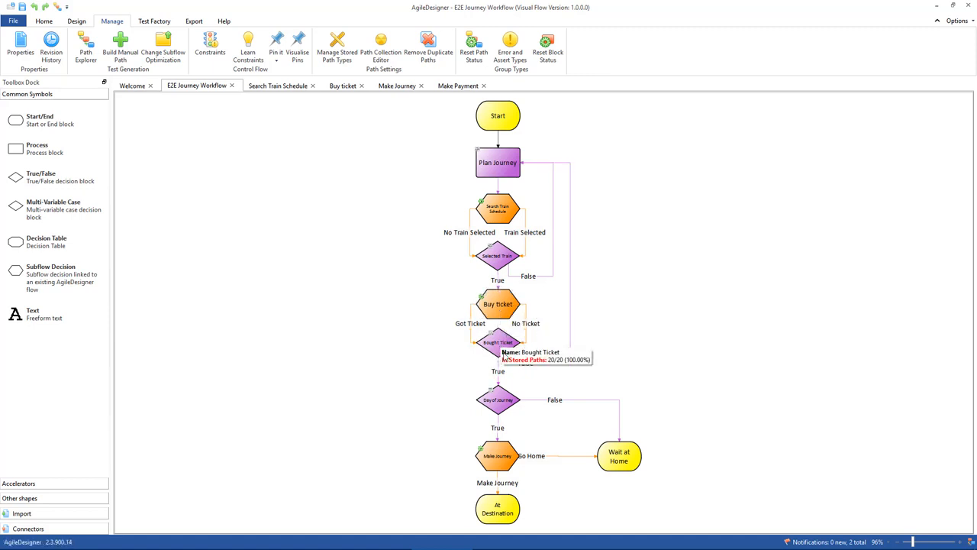
mouse_move(497, 408)
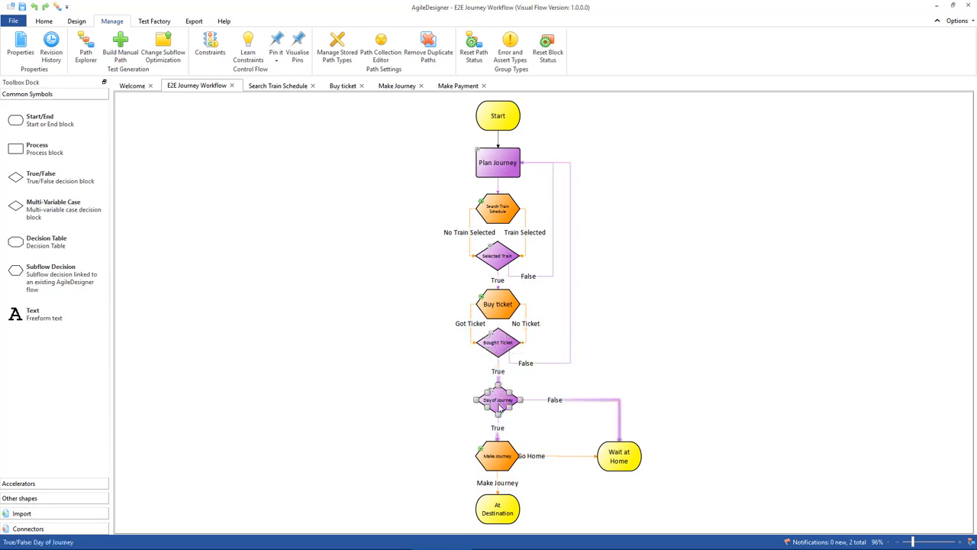
mouse_move(498, 463)
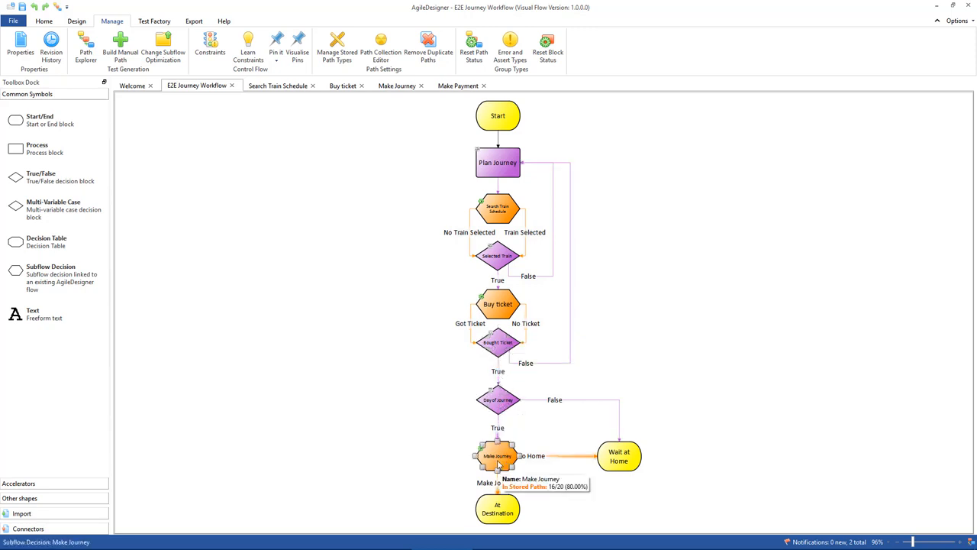
mouse_move(494, 517)
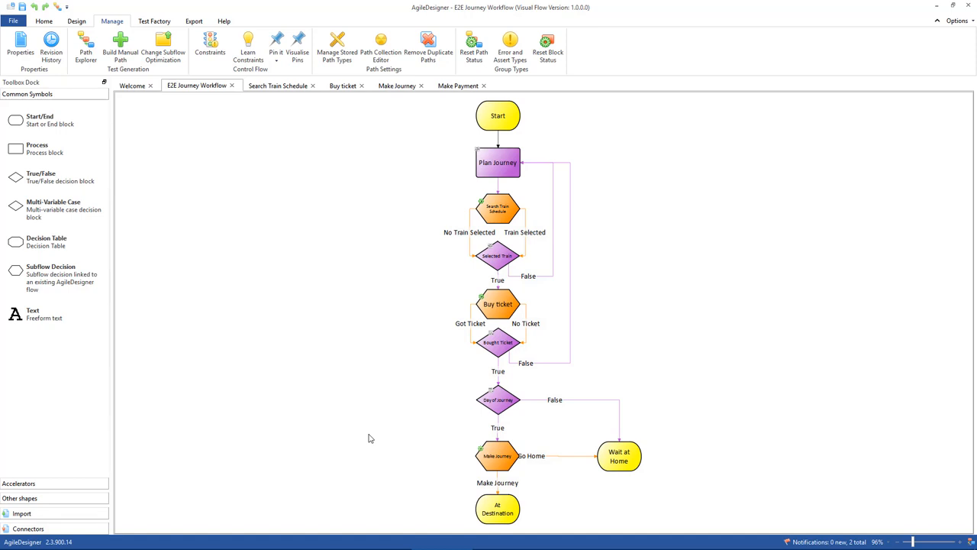
Open the Search Train Schedule flow and inspect its blocks in order from Search for Train to Train Chosen.
click(269, 90)
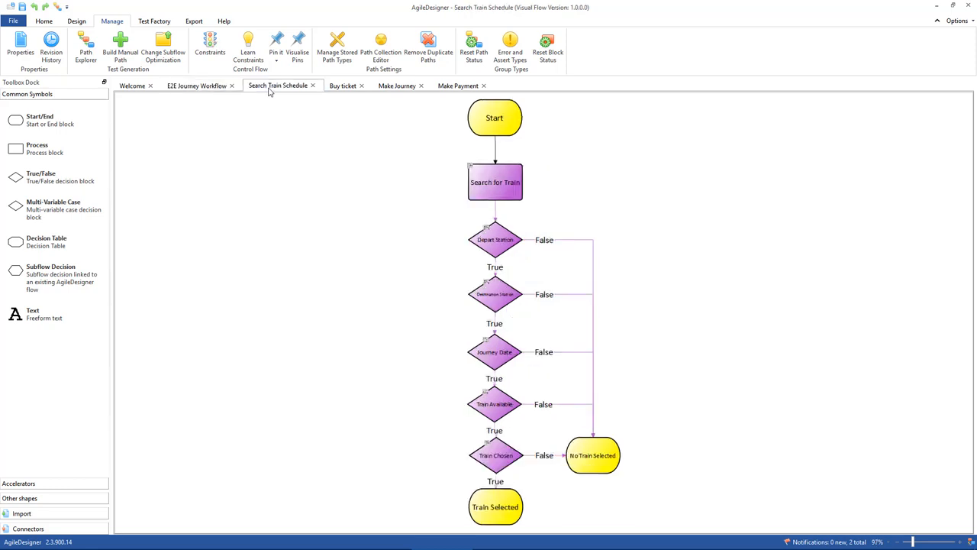
click(492, 185)
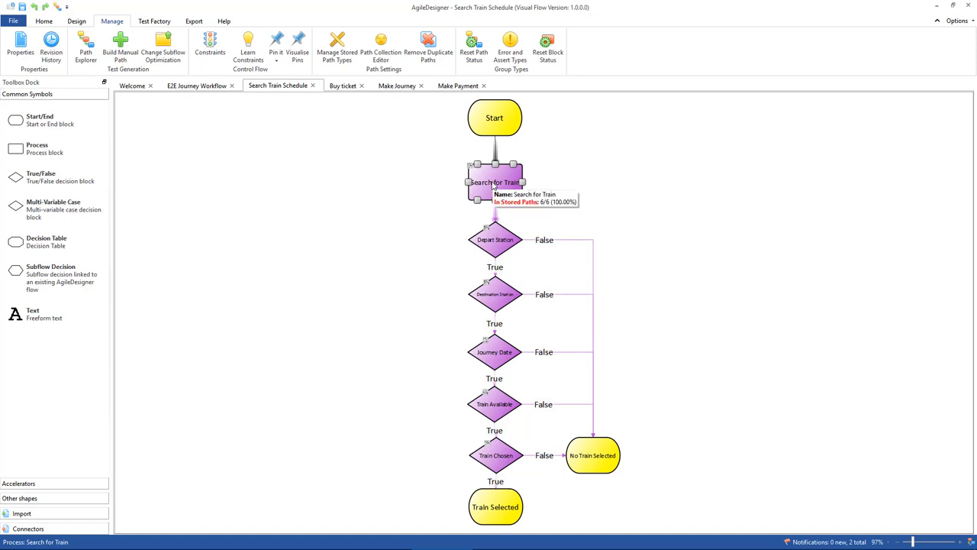
click(490, 247)
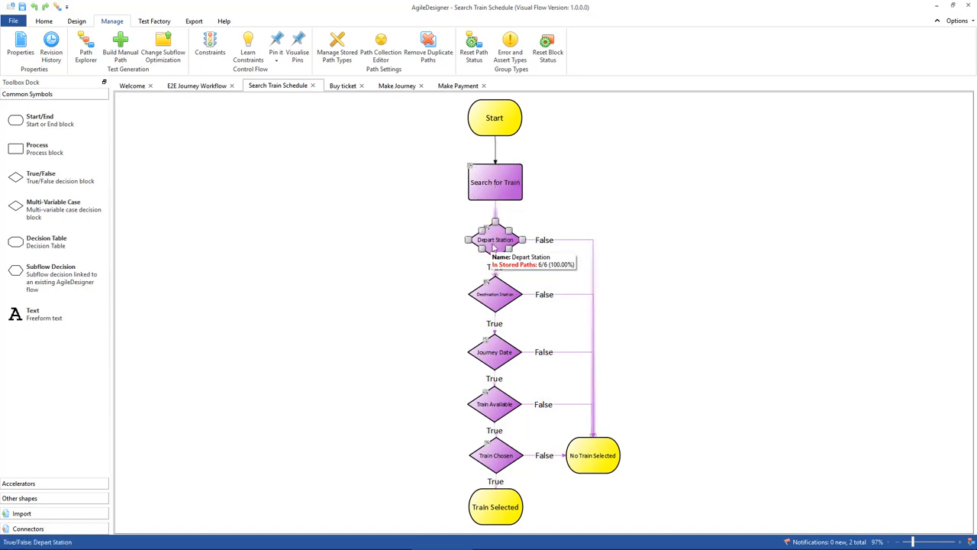
click(495, 302)
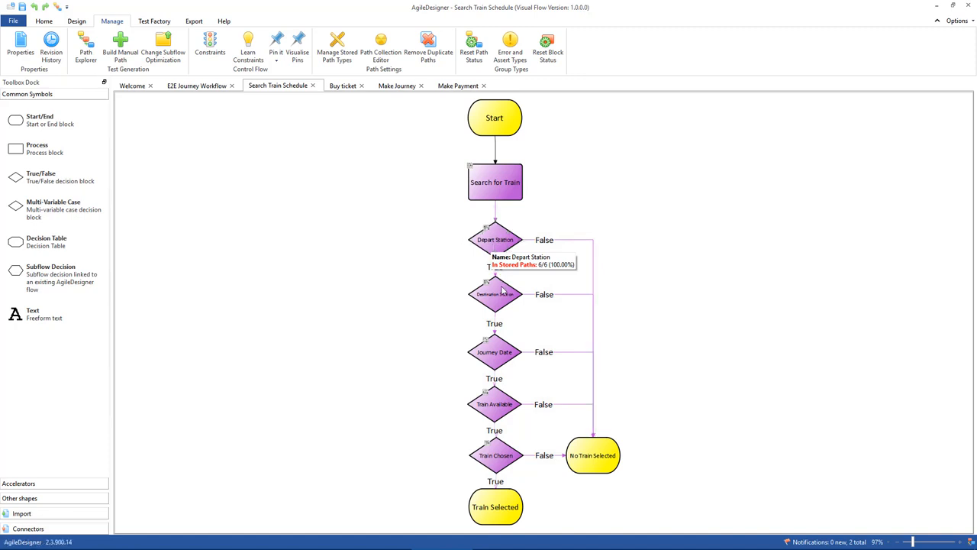
click(494, 355)
click(497, 415)
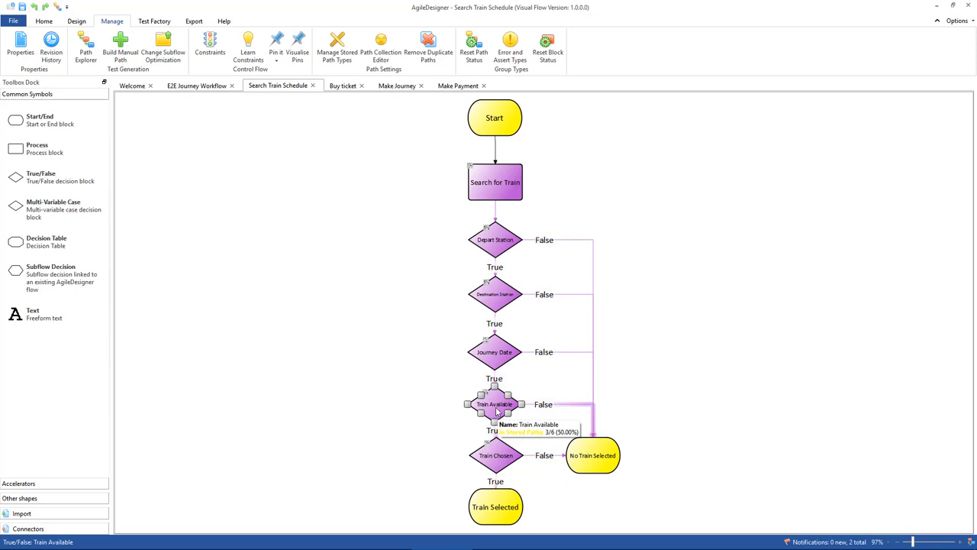
click(496, 455)
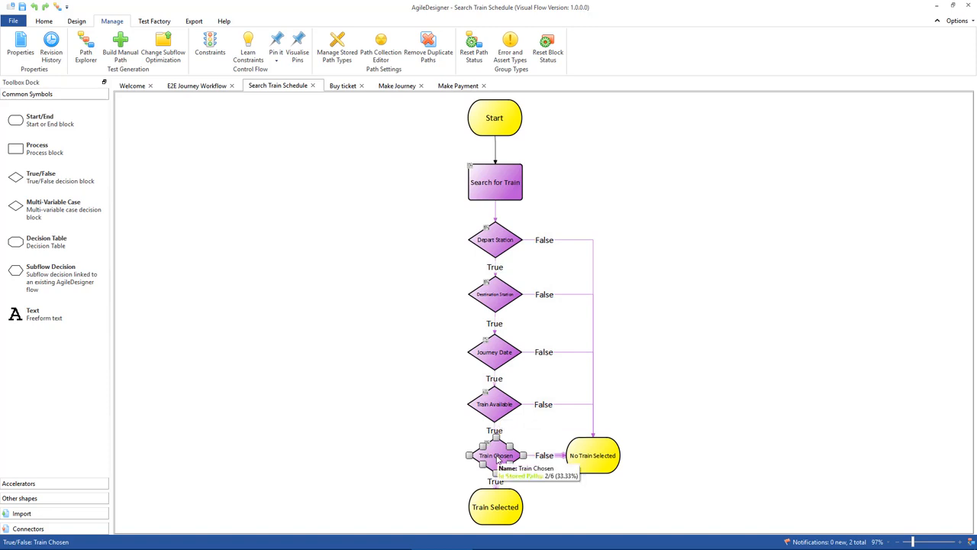
Examine the Depart Station decision's False branch and compare the Train Selected and No Train Selected end blocks.
click(537, 241)
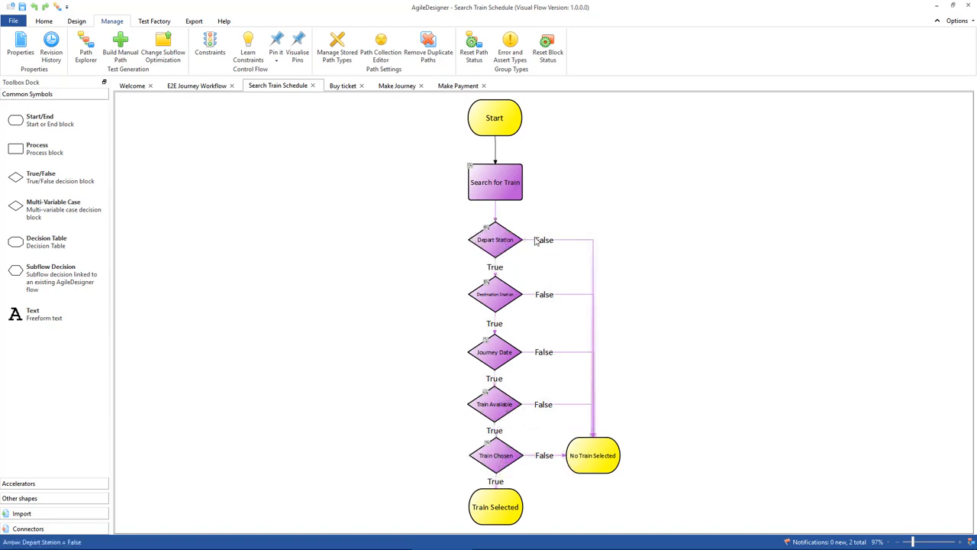
click(493, 244)
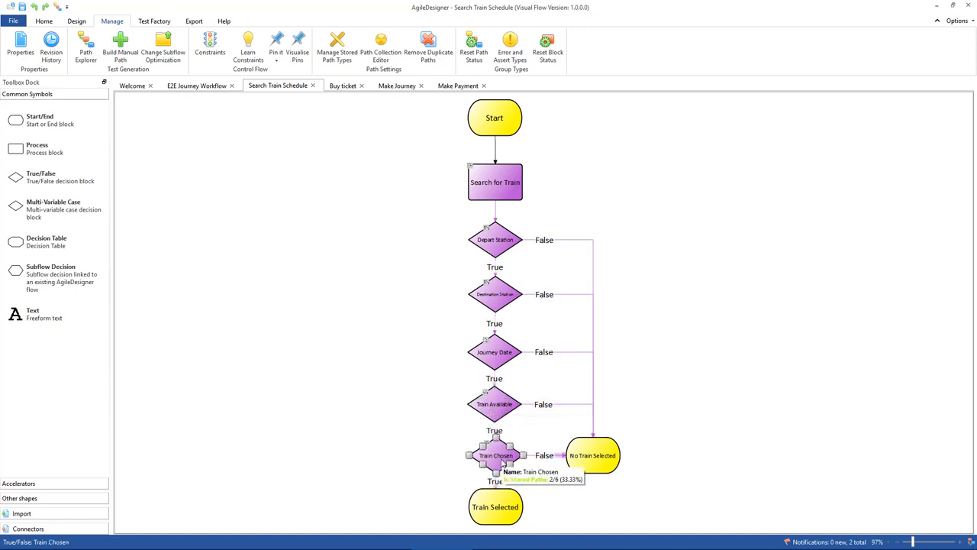
click(497, 510)
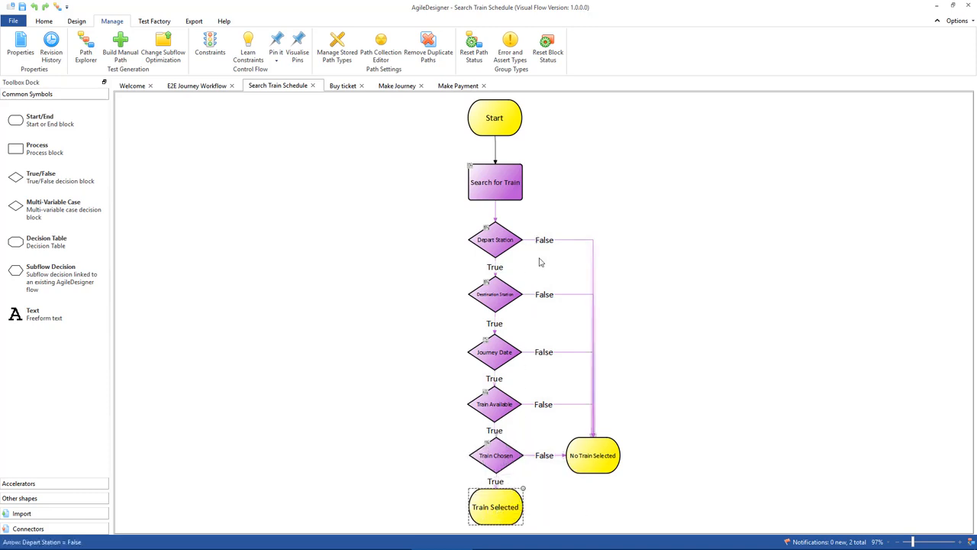
mouse_move(594, 460)
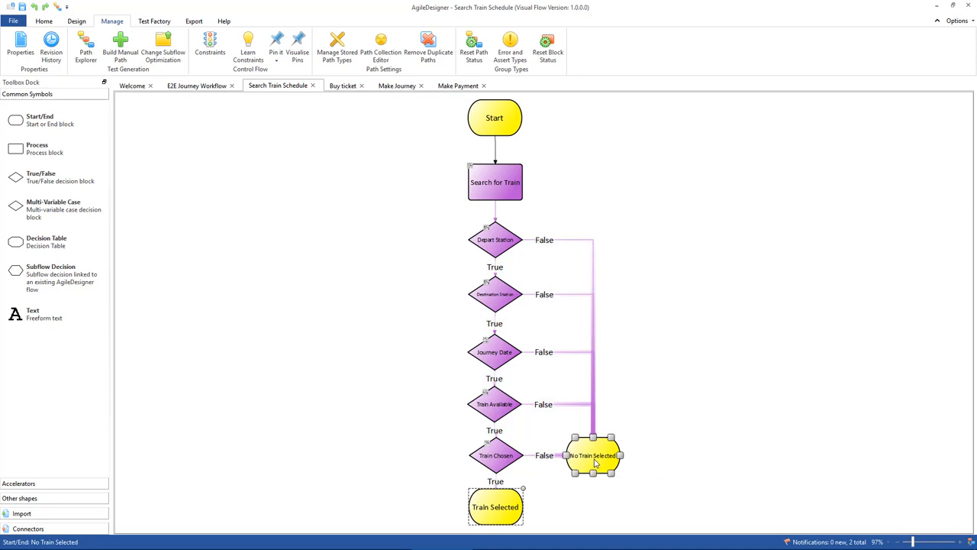
click(497, 517)
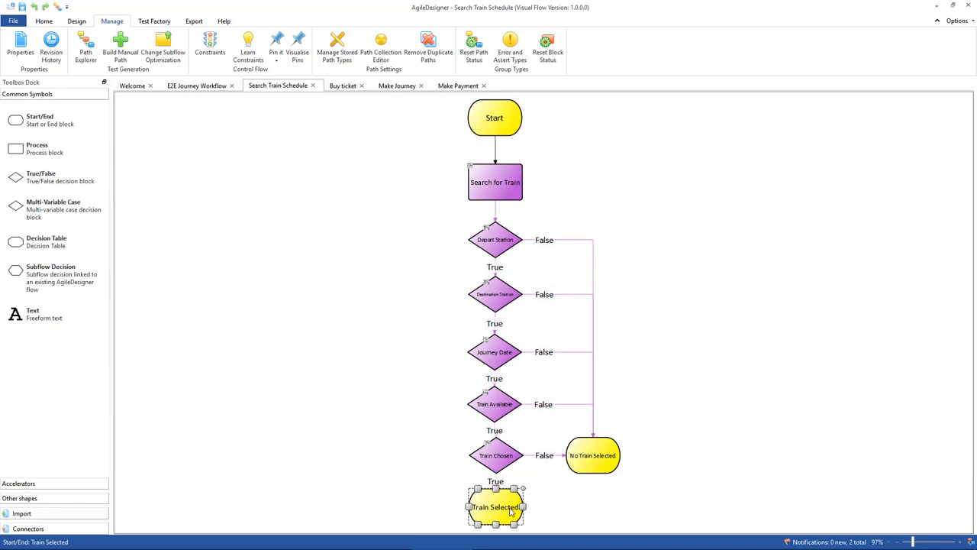
click(605, 462)
click(513, 510)
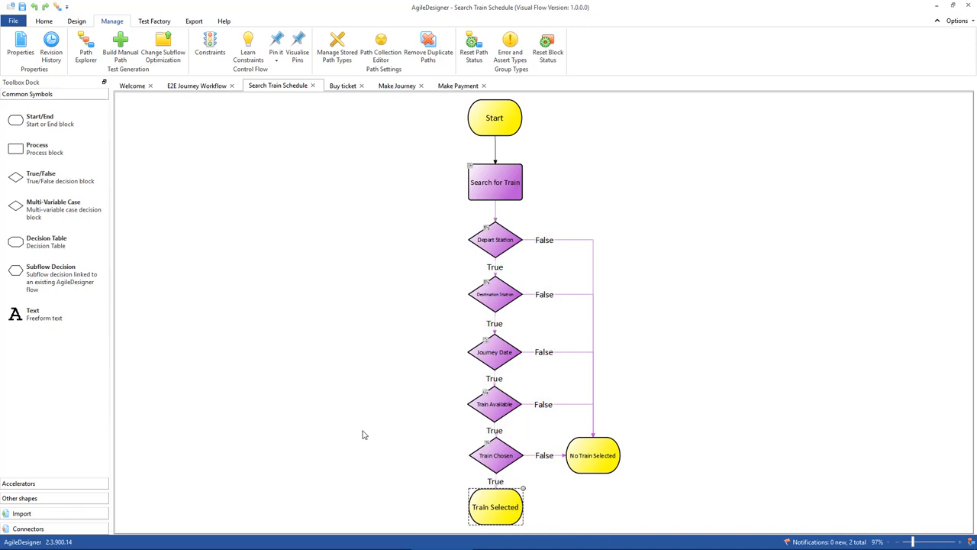
Generate test-case paths for the Search Train Schedule flow in Path Explorer with the Full Coverage - All Possible Paths optimization.
click(86, 45)
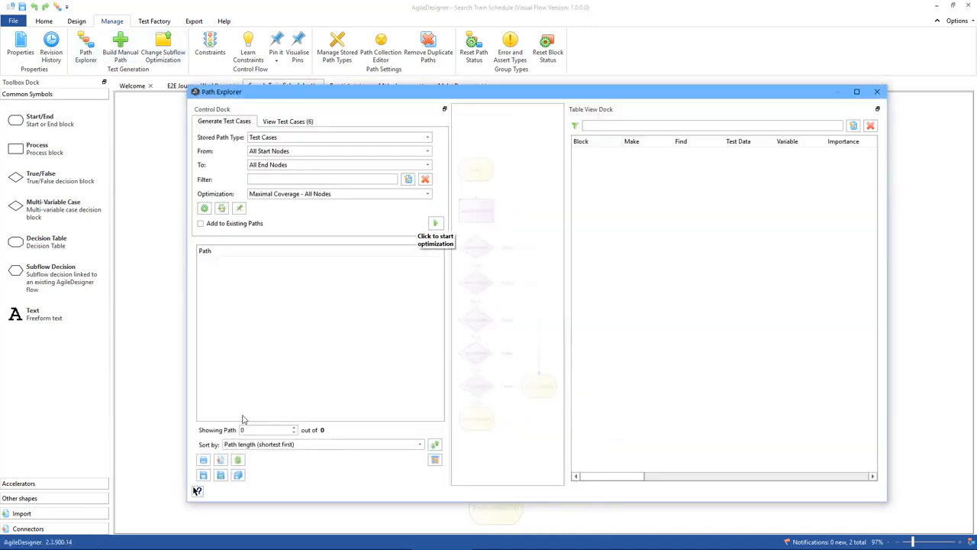
click(386, 197)
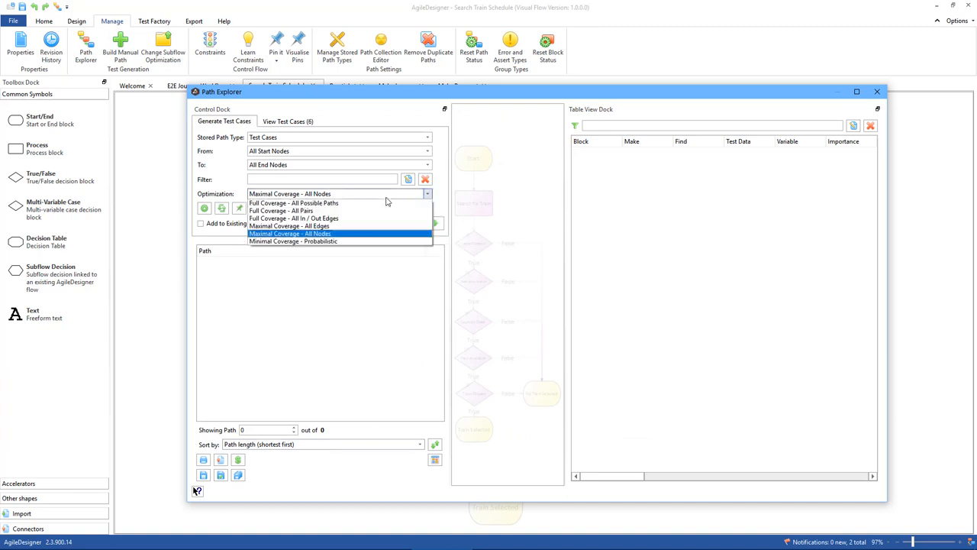
click(344, 203)
click(434, 225)
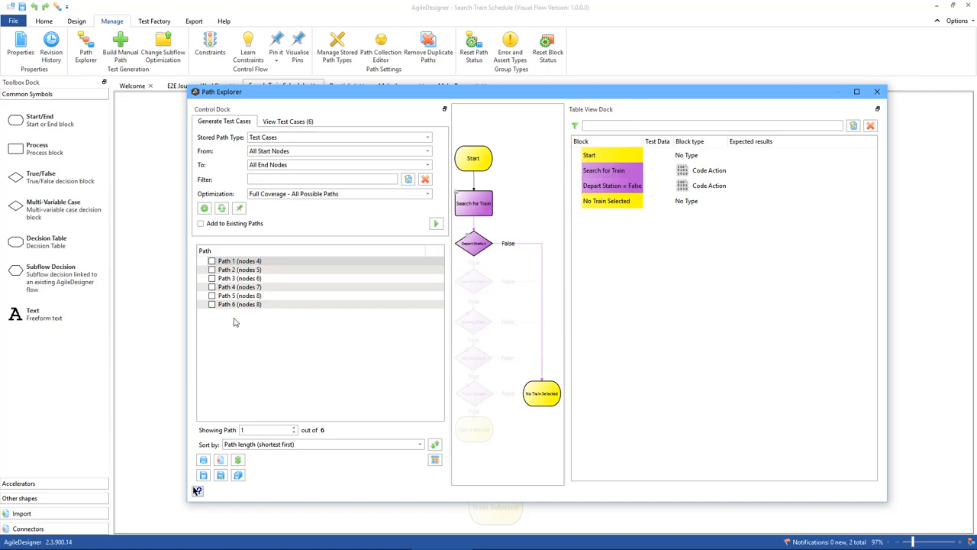
Review generated Path 6 and the flow's stored test cases, and close Path Explorer.
click(239, 305)
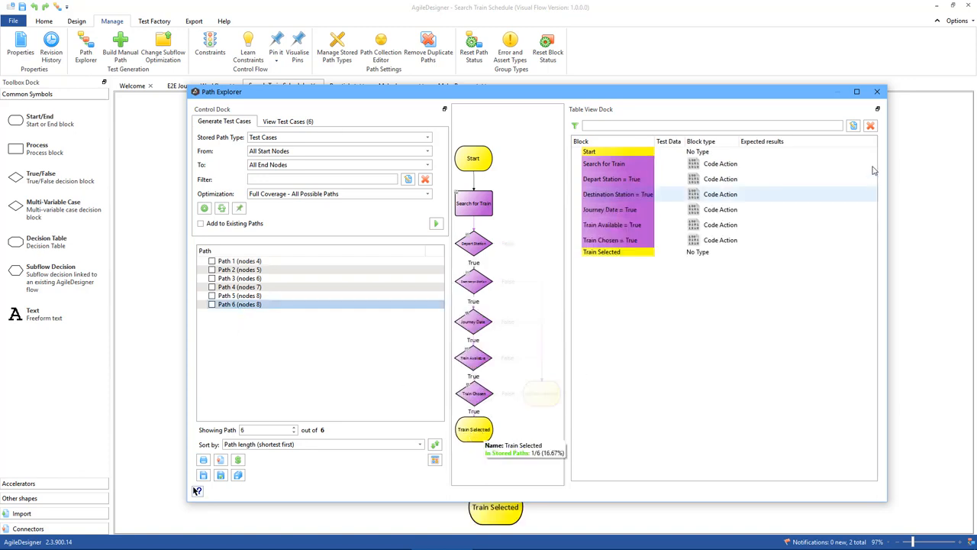
click(287, 122)
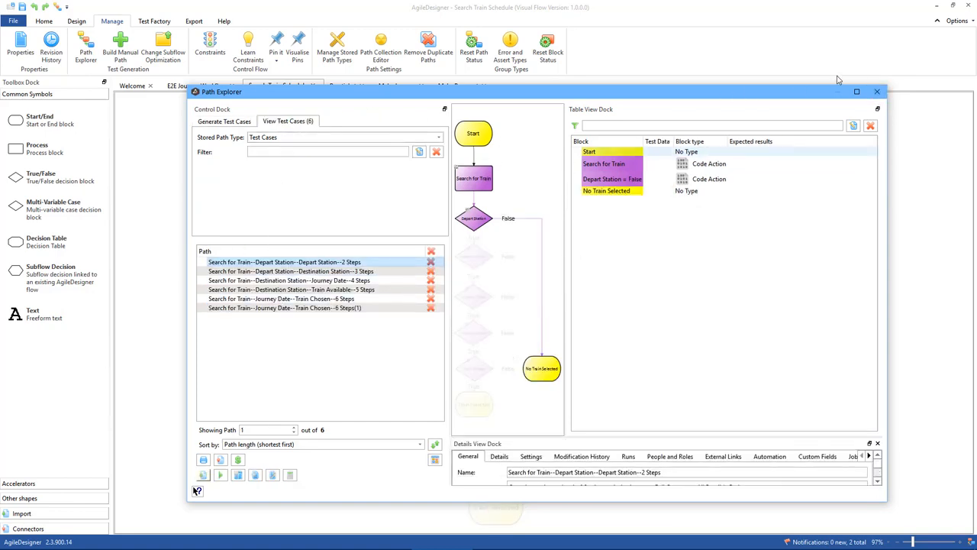
click(877, 91)
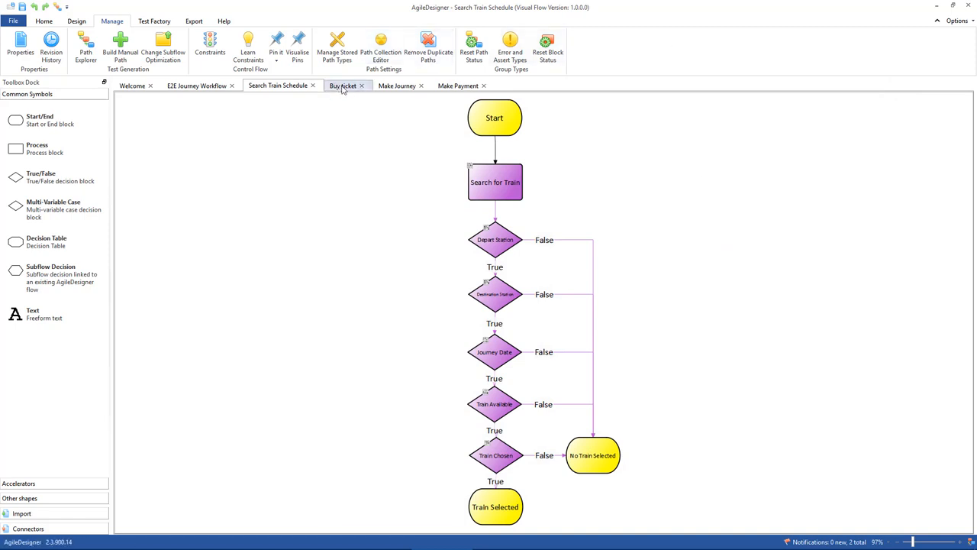
Open the Buy ticket flow and examine its railcard and payment decisions, Make Payment subflow block and No Ticket outcome.
click(343, 86)
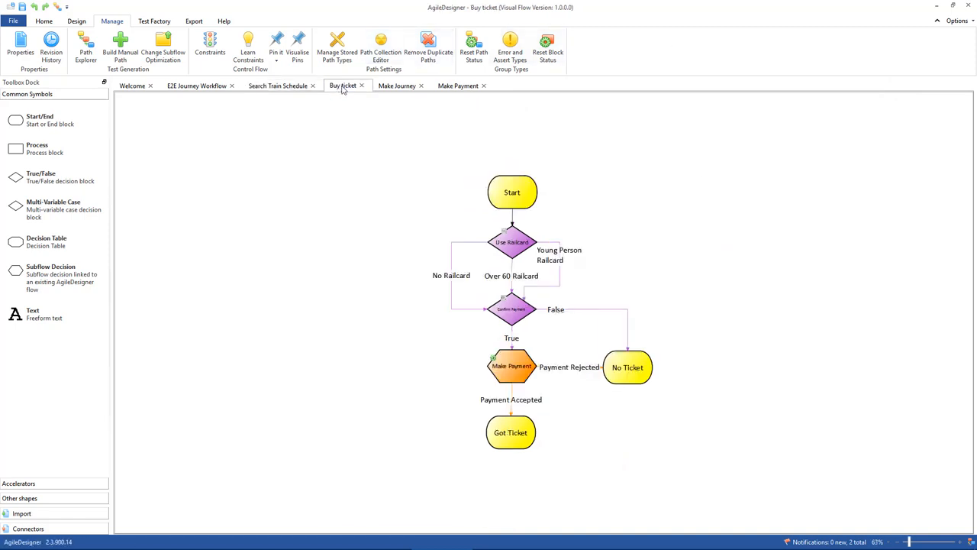
click(513, 258)
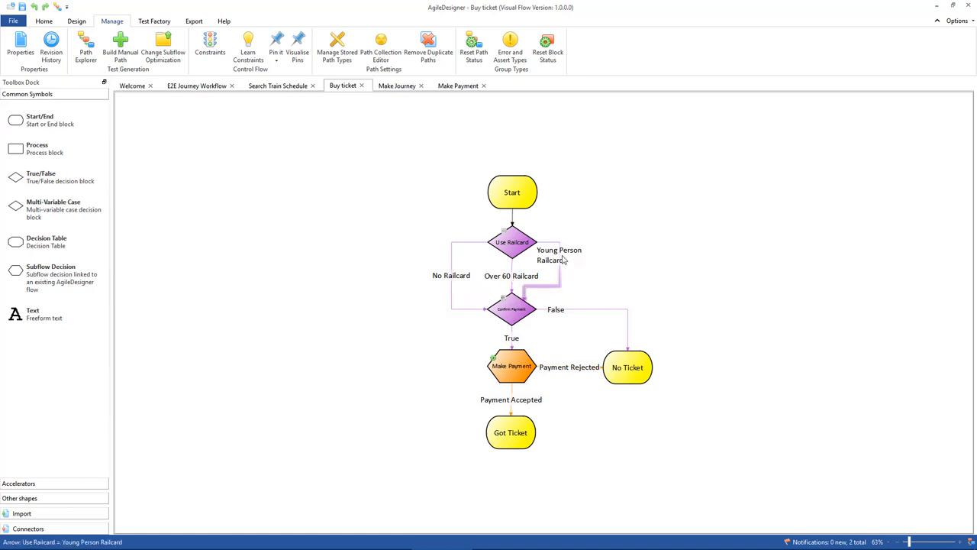
click(511, 372)
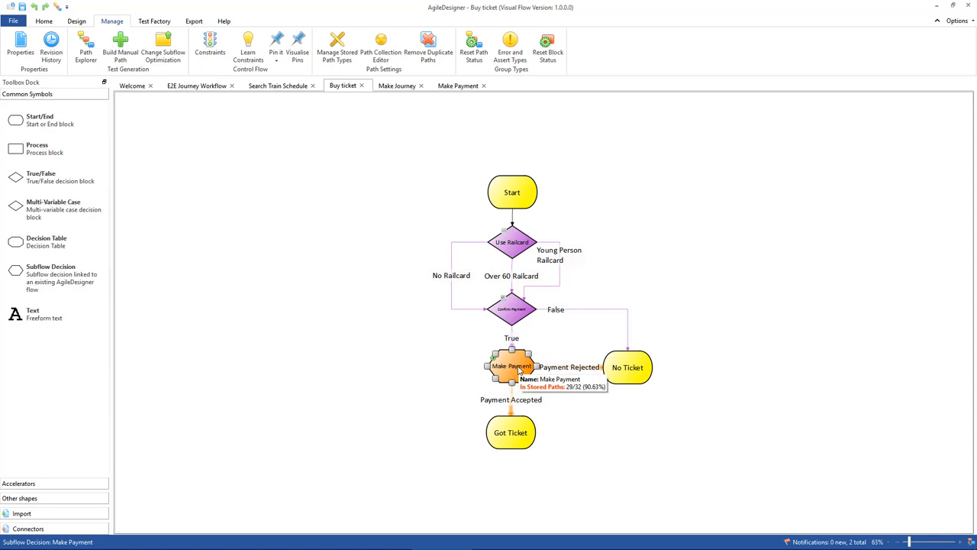
click(511, 309)
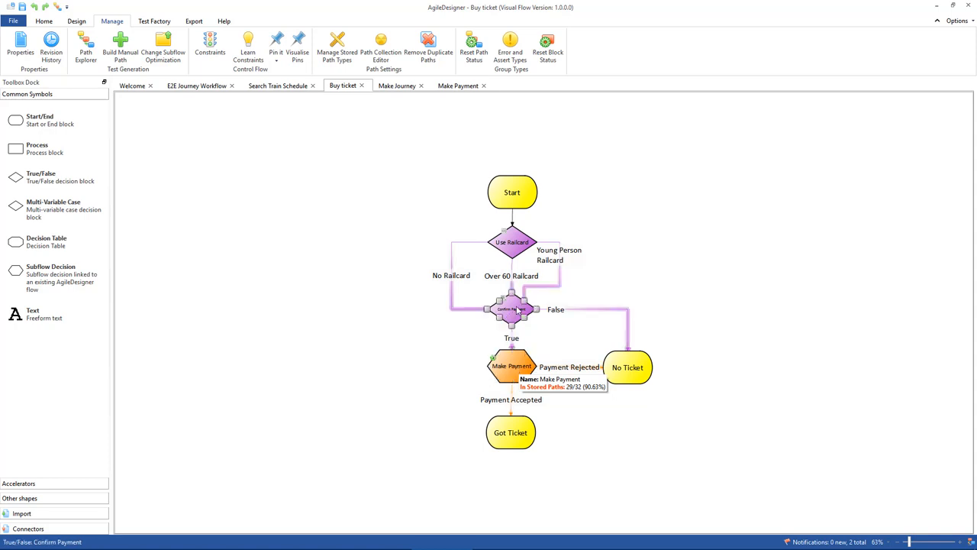
click(613, 328)
click(618, 370)
click(510, 368)
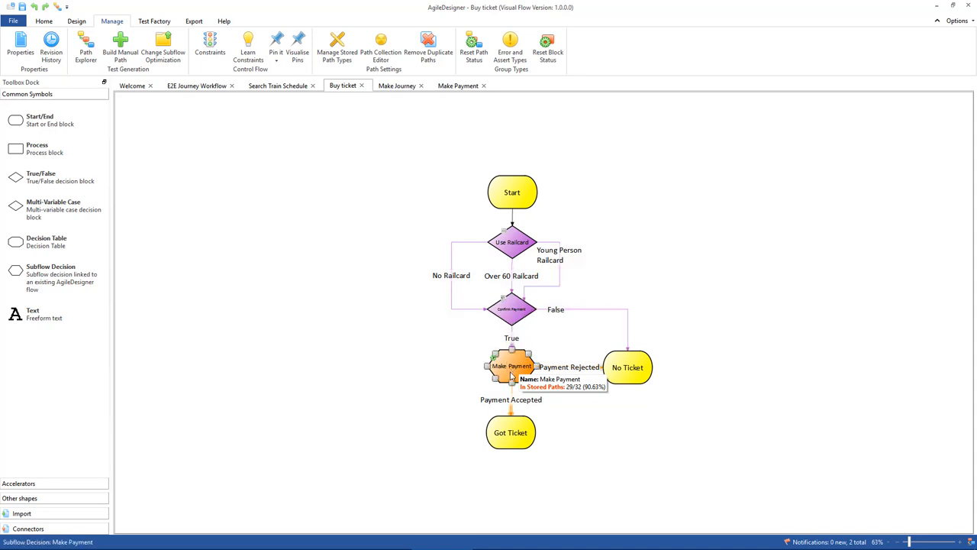
click(627, 370)
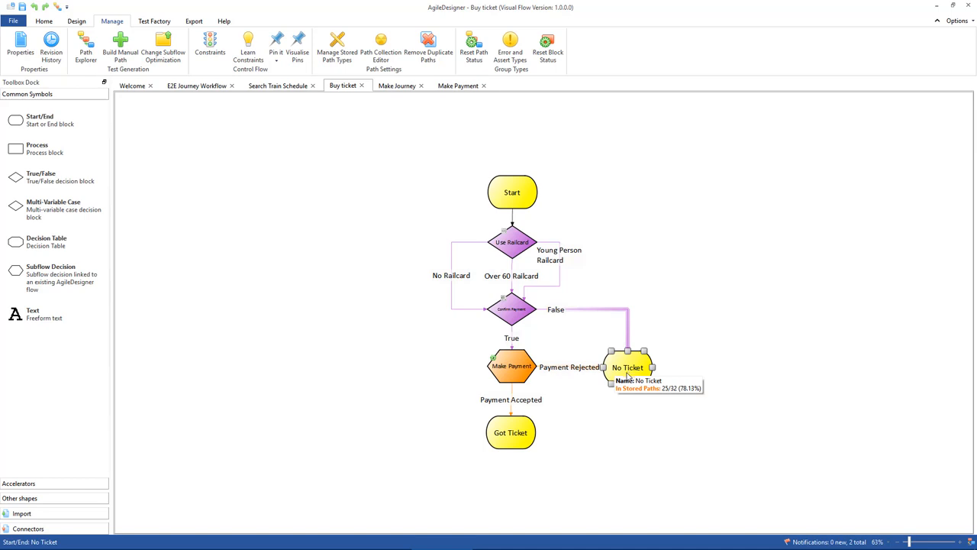
click(510, 197)
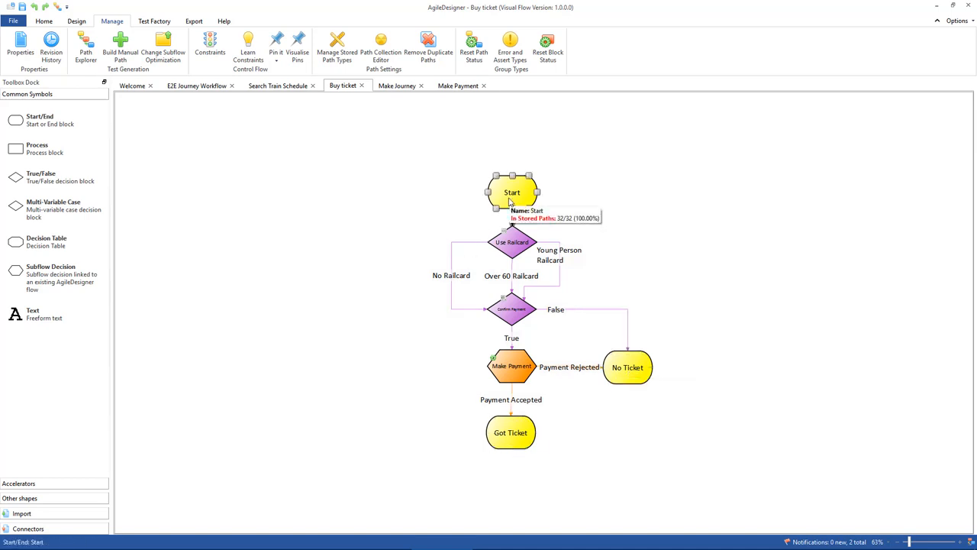
click(617, 371)
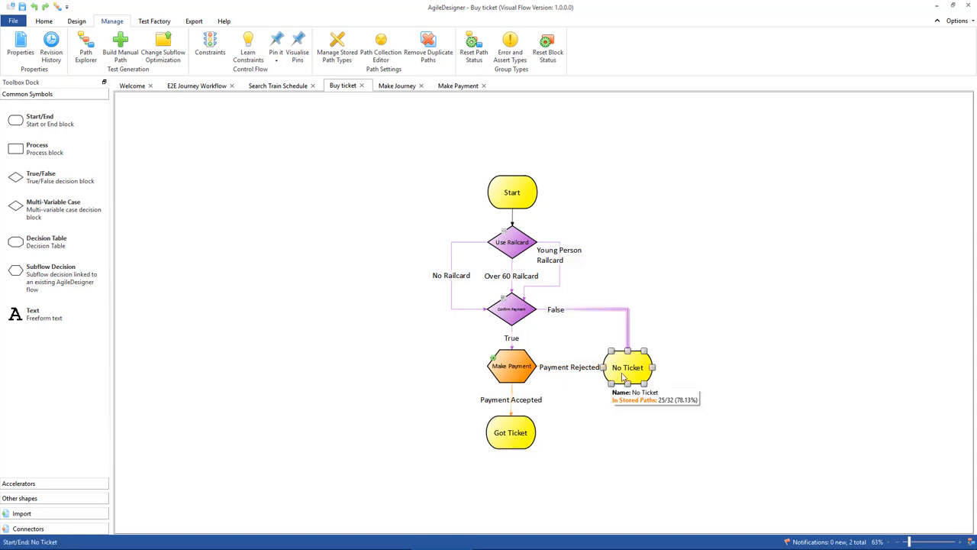
click(511, 368)
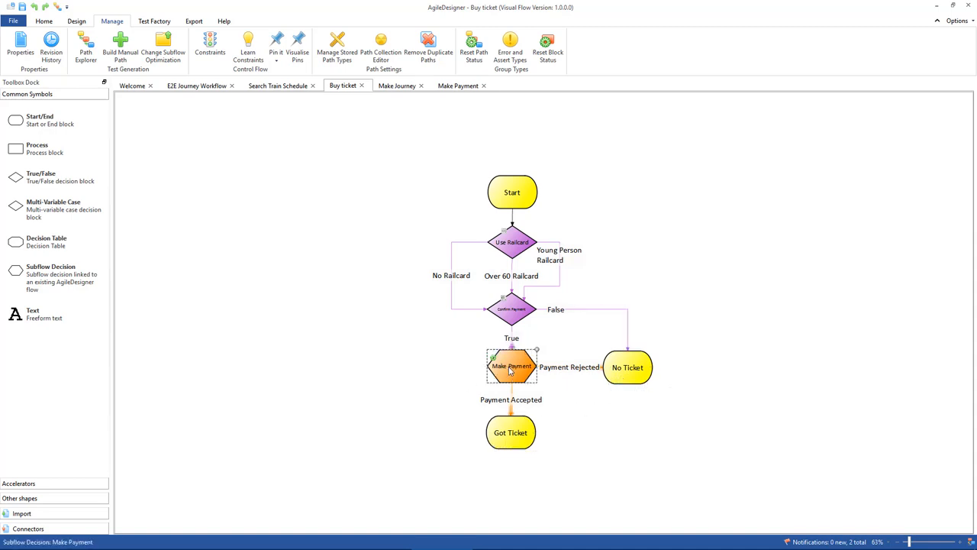
Open the Make Payment flow and examine its Card Type decision and card validation branches.
click(456, 85)
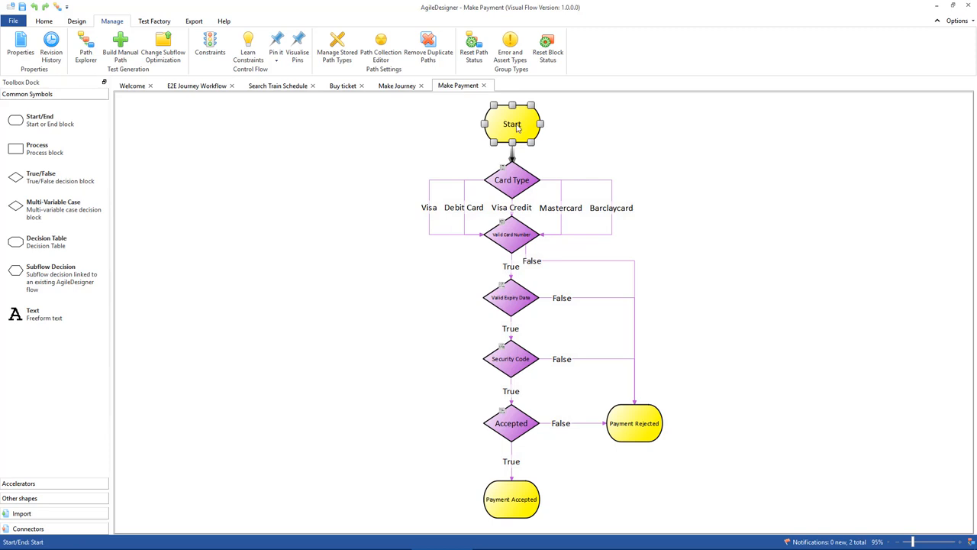
click(512, 182)
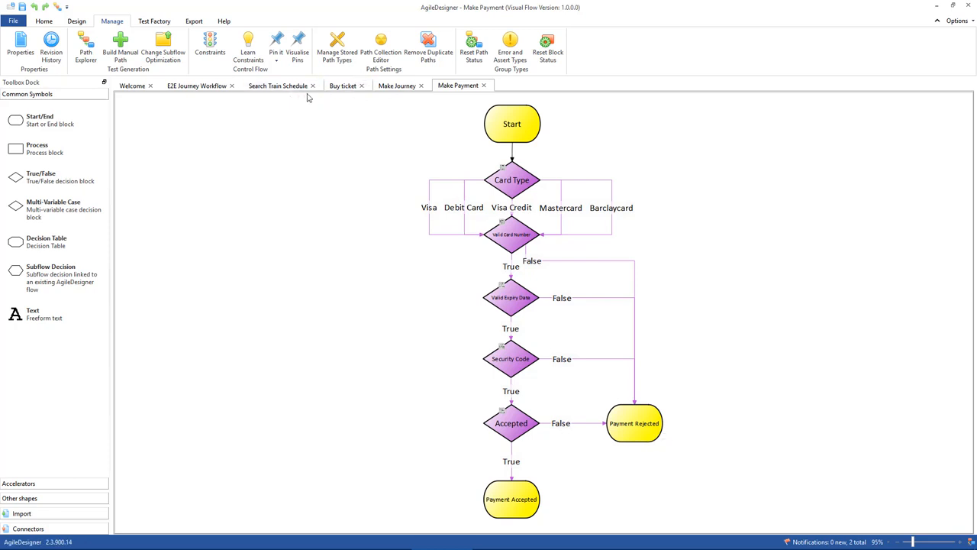
Generate test-case paths for the Buy ticket flow in Path Explorer with Full Coverage - All Possible Paths, review them and close Path Explorer.
click(341, 87)
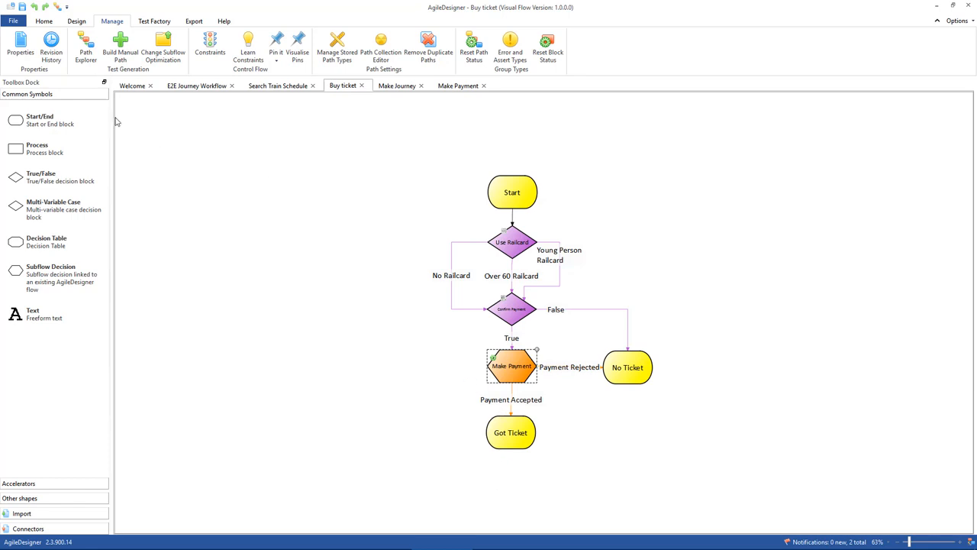
click(85, 46)
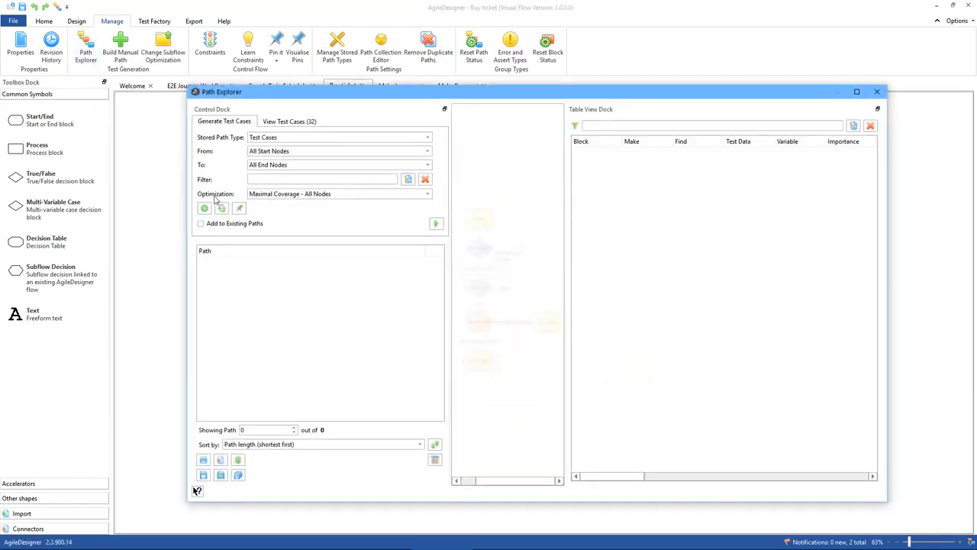
click(328, 194)
click(328, 203)
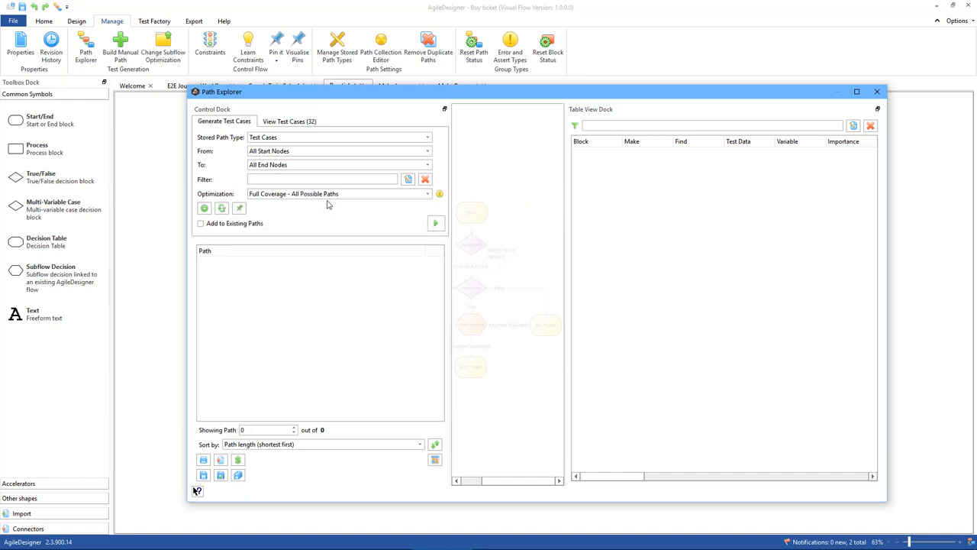
click(437, 223)
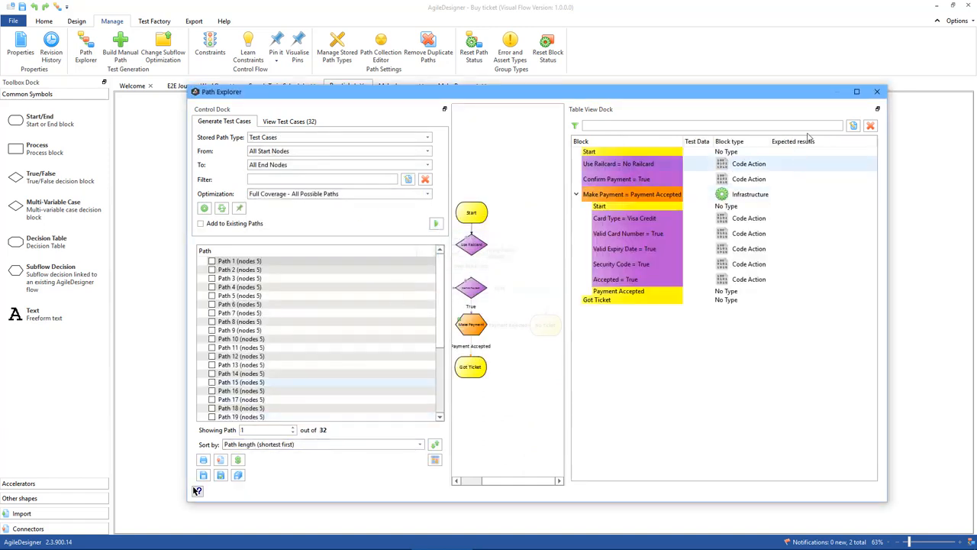
click(877, 92)
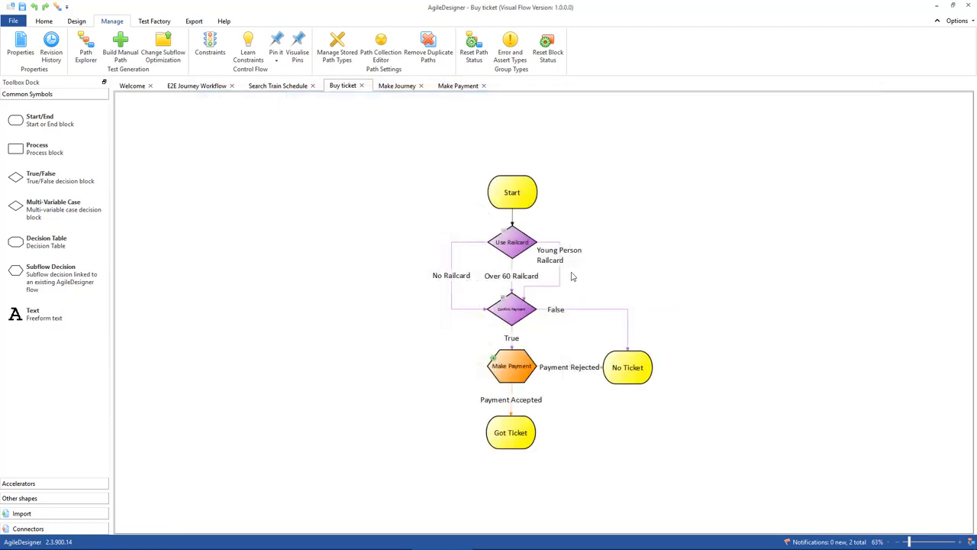
Generate test-case paths for the Make Payment flow with Full Coverage - All Possible Paths, close Path Explorer and revisit the Card Type decision.
click(510, 367)
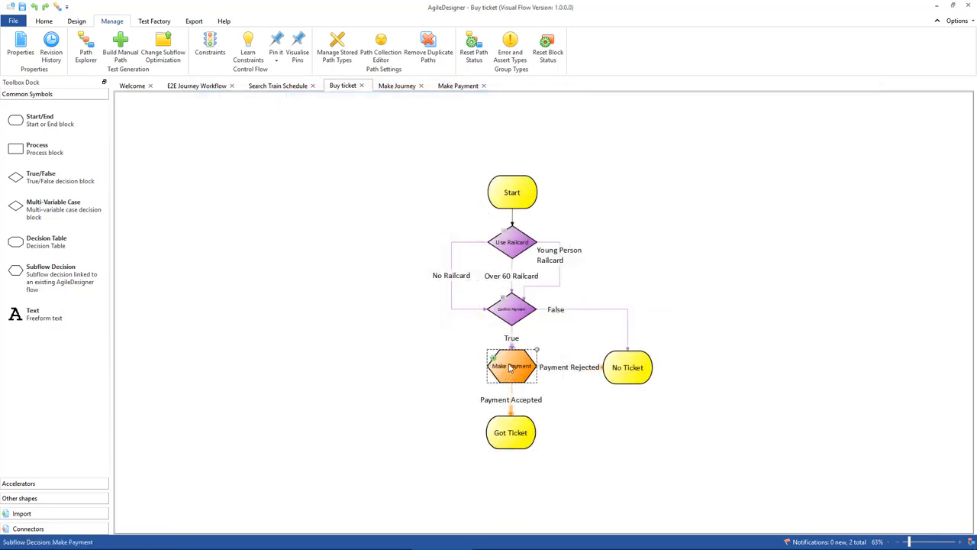
click(456, 86)
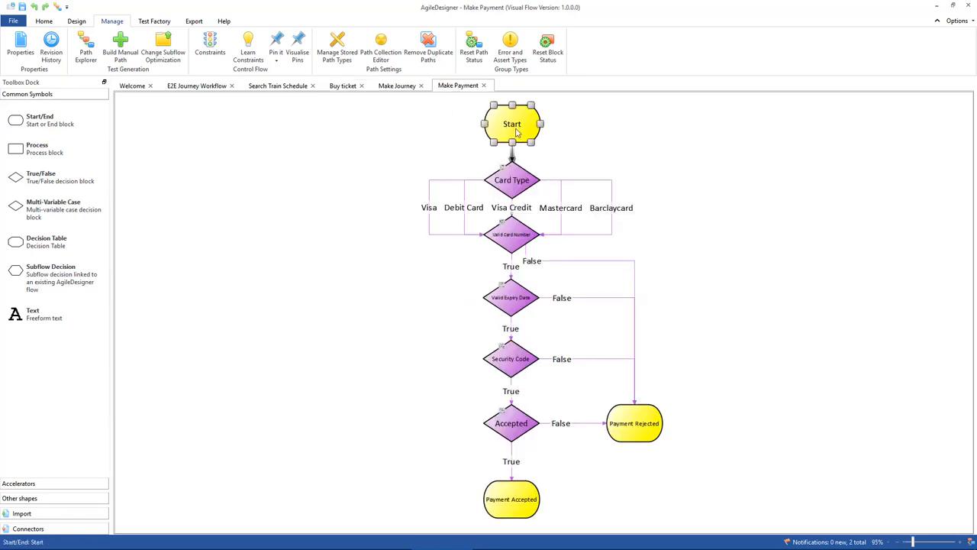
click(85, 52)
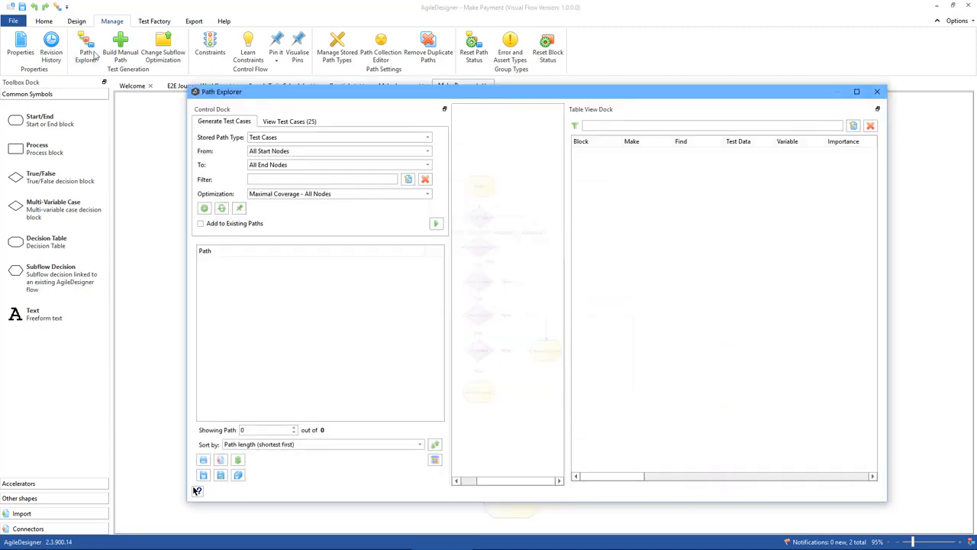
click(290, 194)
click(294, 207)
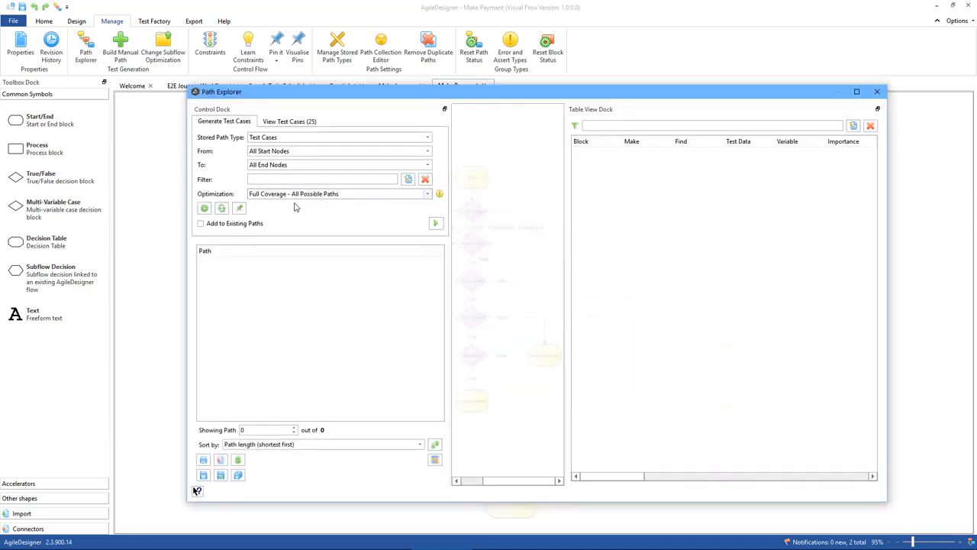
click(435, 223)
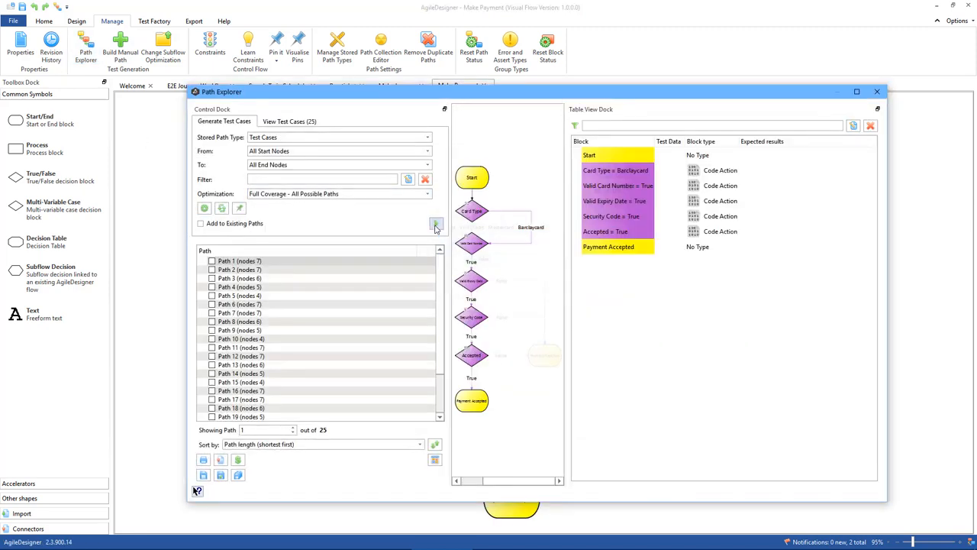
click(877, 93)
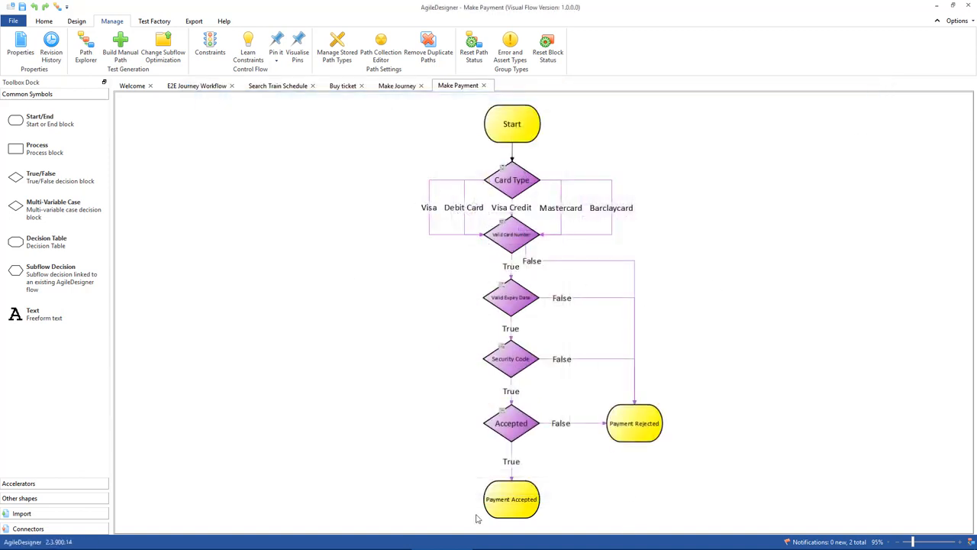
click(500, 193)
click(493, 192)
Check which Subflow Integration option the Make Payment block uses in the Buy ticket flow.
click(338, 87)
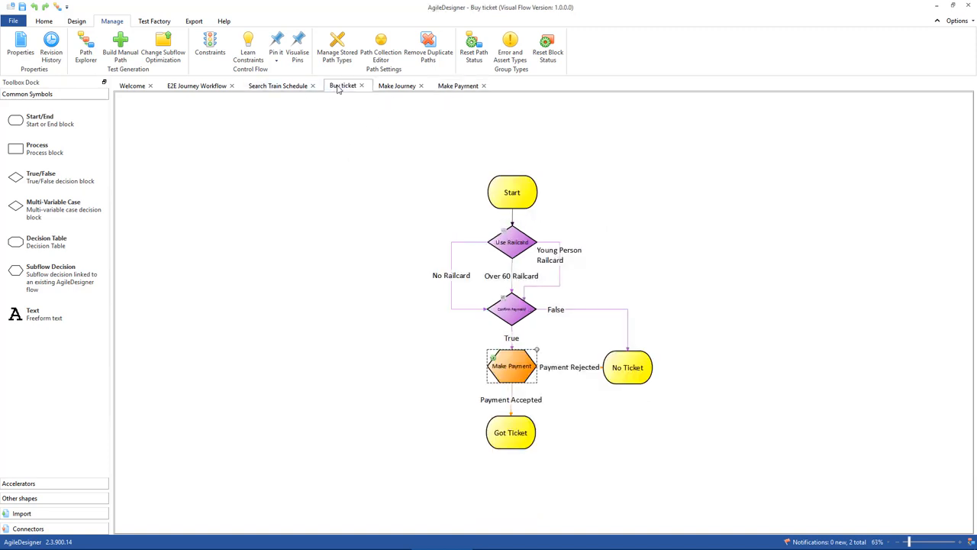
right_click(512, 370)
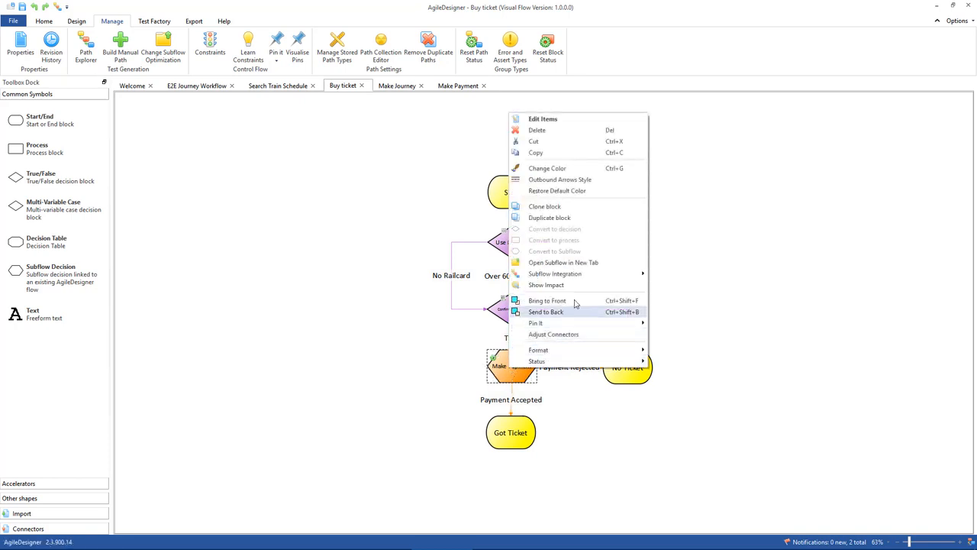
mouse_move(592, 277)
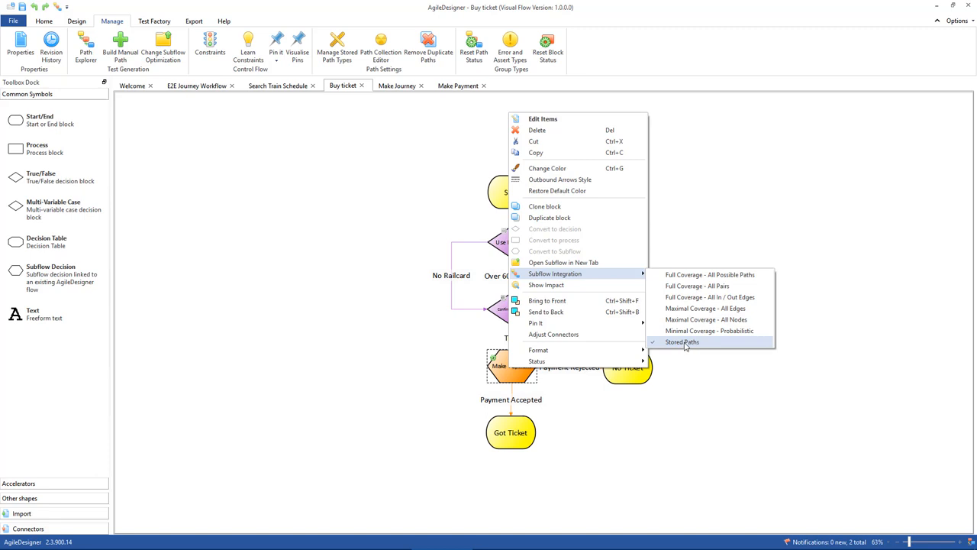
click(382, 231)
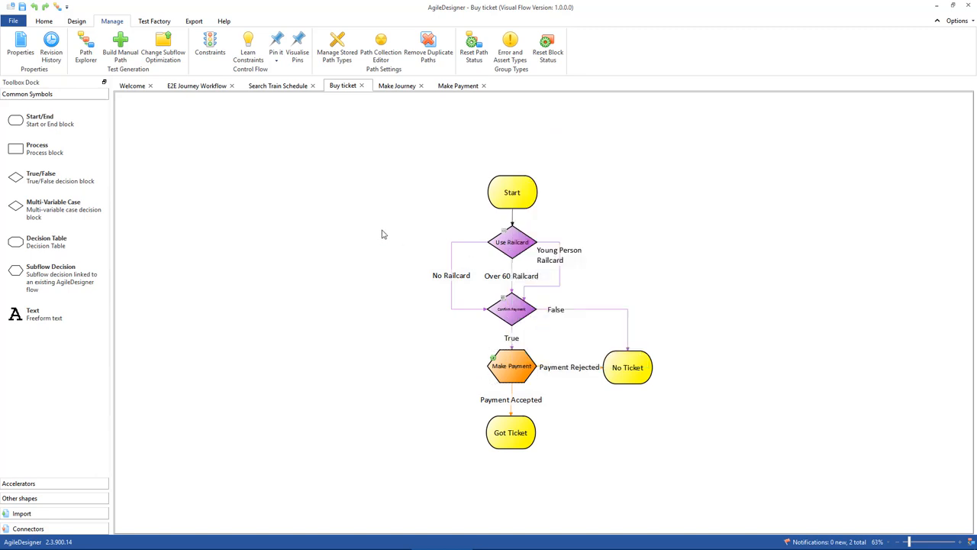
Regenerate the Buy ticket flow's paths with Full Coverage - All Possible Paths, review its stored test cases and close Path Explorer.
click(85, 45)
click(316, 197)
click(324, 207)
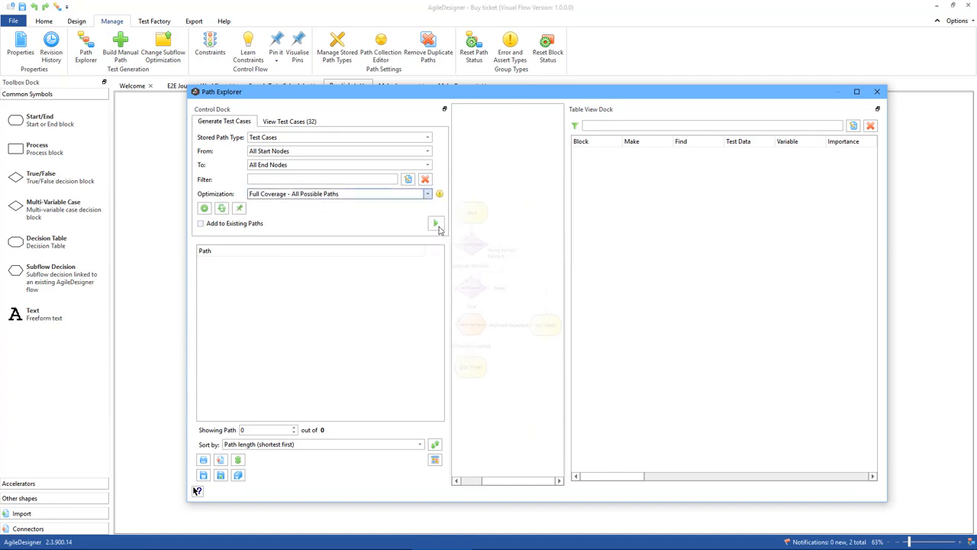
click(435, 224)
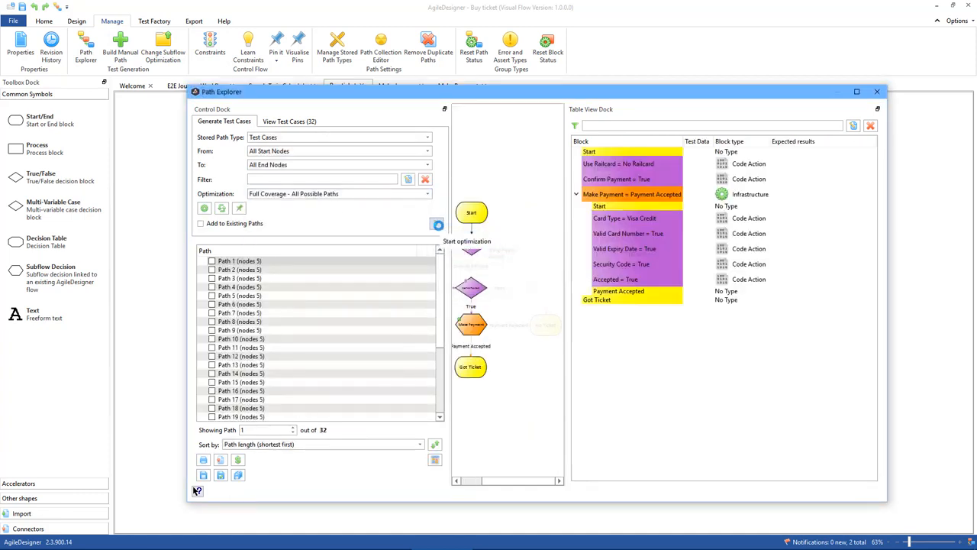
click(280, 123)
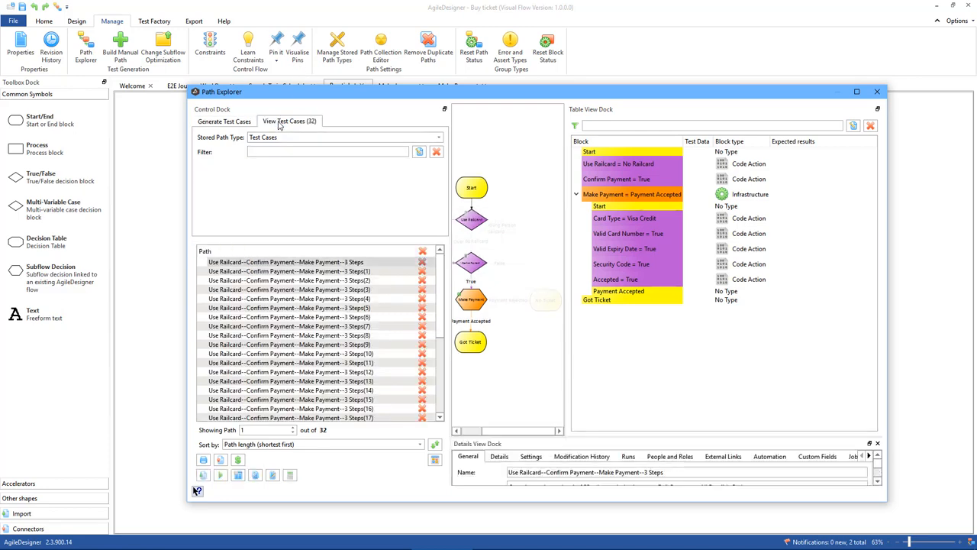
click(877, 91)
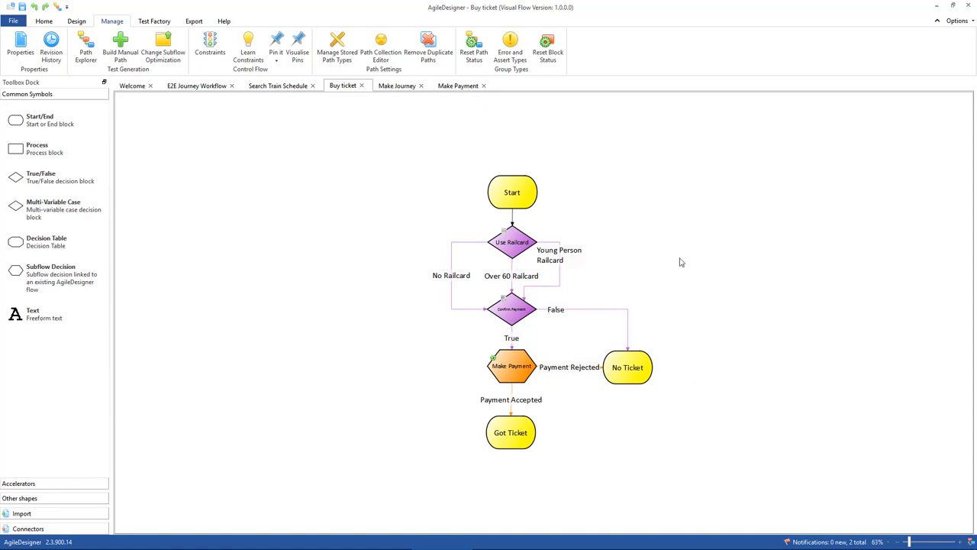
Examine the No Ticket and Got Ticket end blocks and recheck the Make Payment block's Subflow Integration setting.
click(634, 370)
click(633, 370)
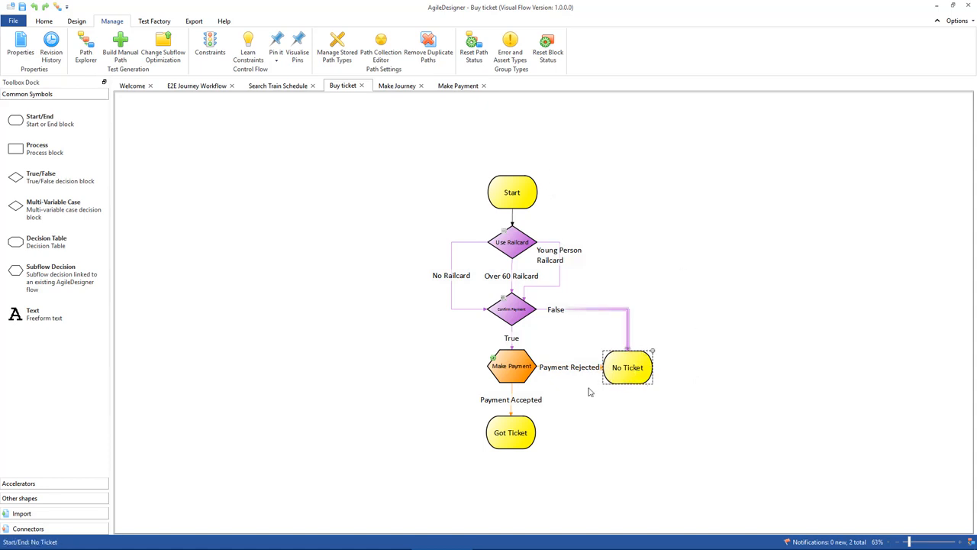
click(506, 439)
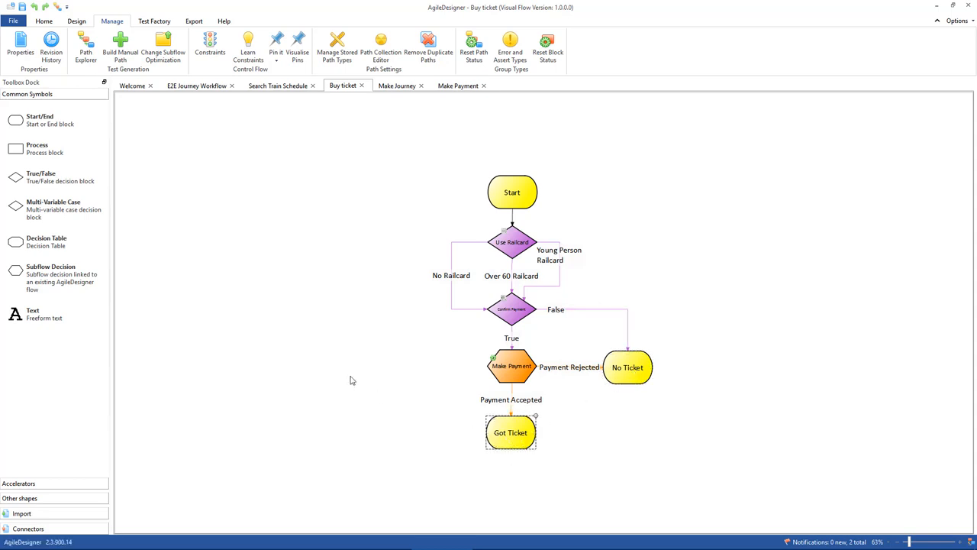
right_click(512, 367)
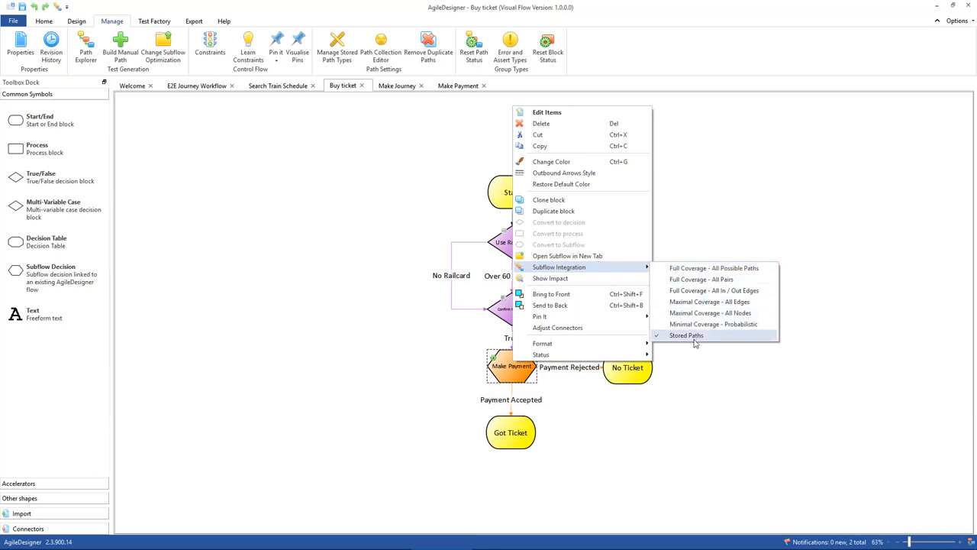
click(655, 450)
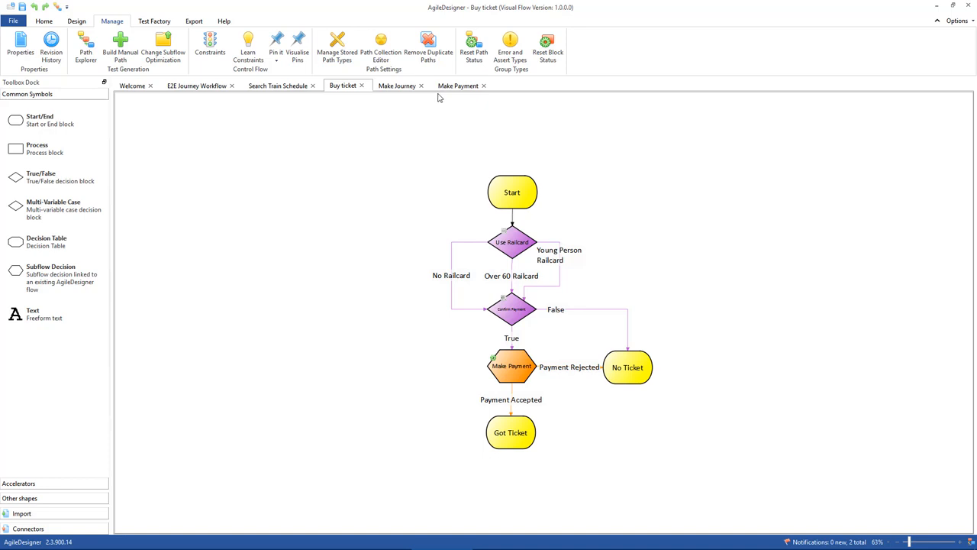
Open the Make Journey flow and examine its At Station, Got Ticket and In time for train decisions through to both end blocks.
click(397, 86)
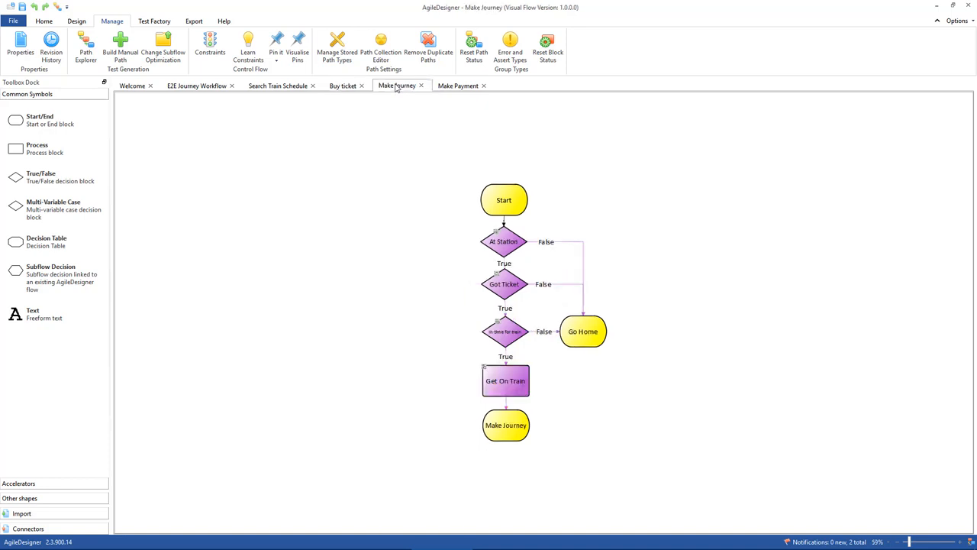
click(497, 212)
click(508, 249)
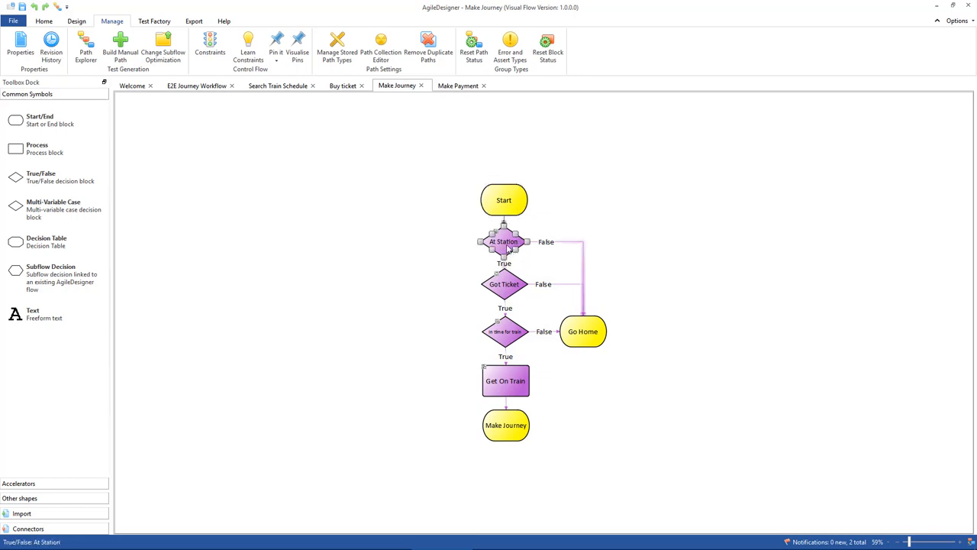
click(504, 289)
click(504, 338)
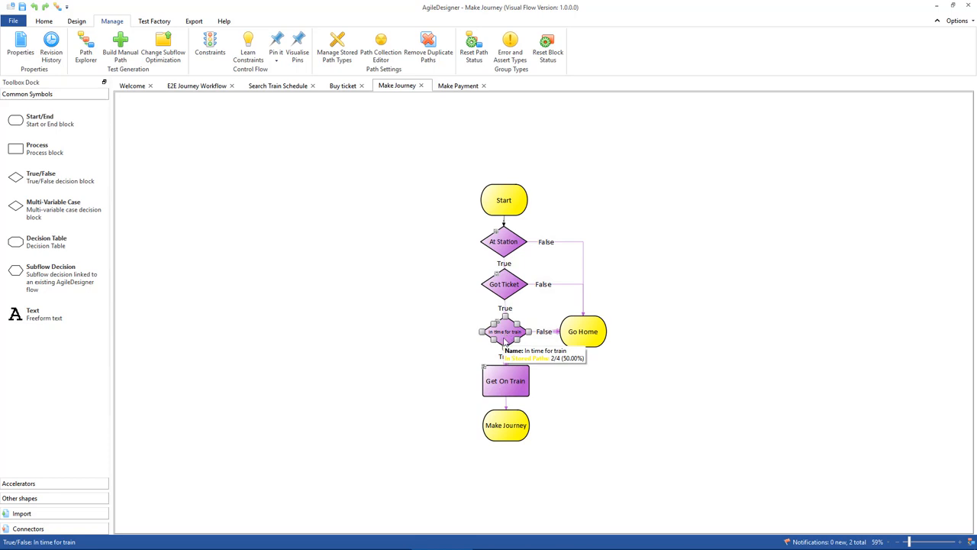
click(575, 341)
click(500, 387)
click(502, 431)
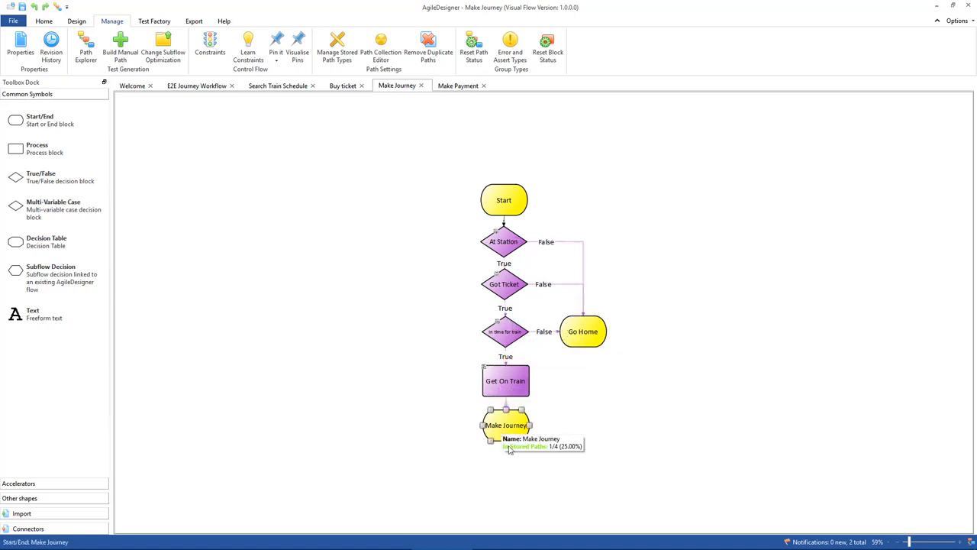
click(594, 341)
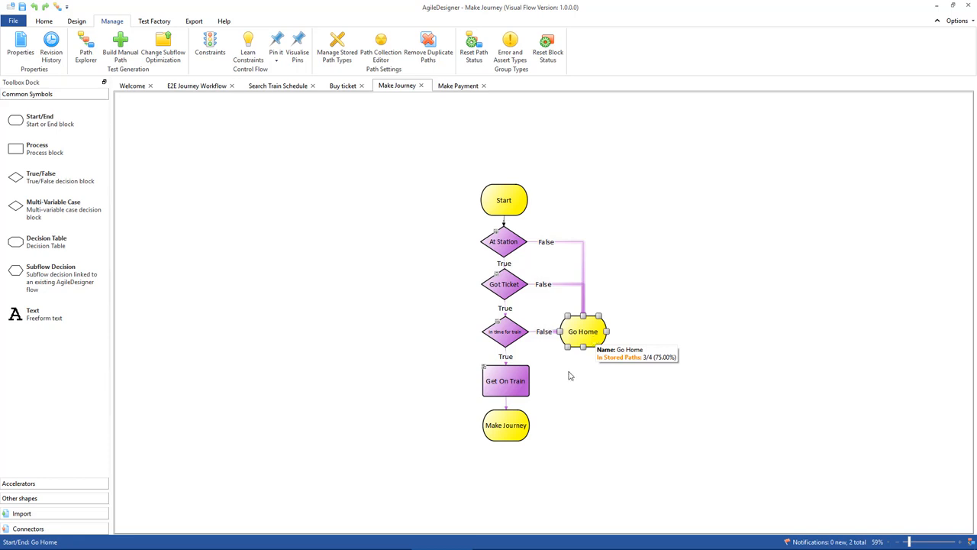
click(504, 430)
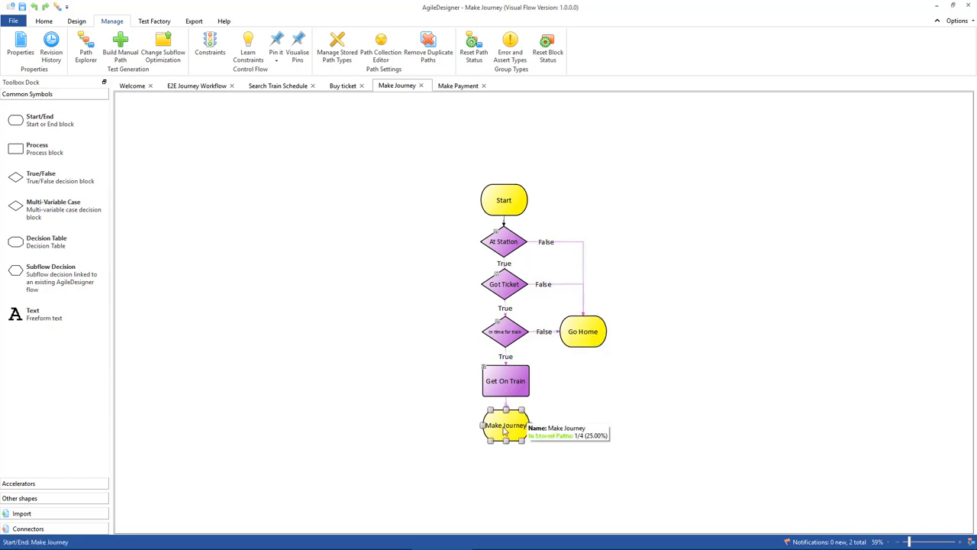
Create a new flow chart titled E2E Journey, leaving its detail fields empty.
click(189, 87)
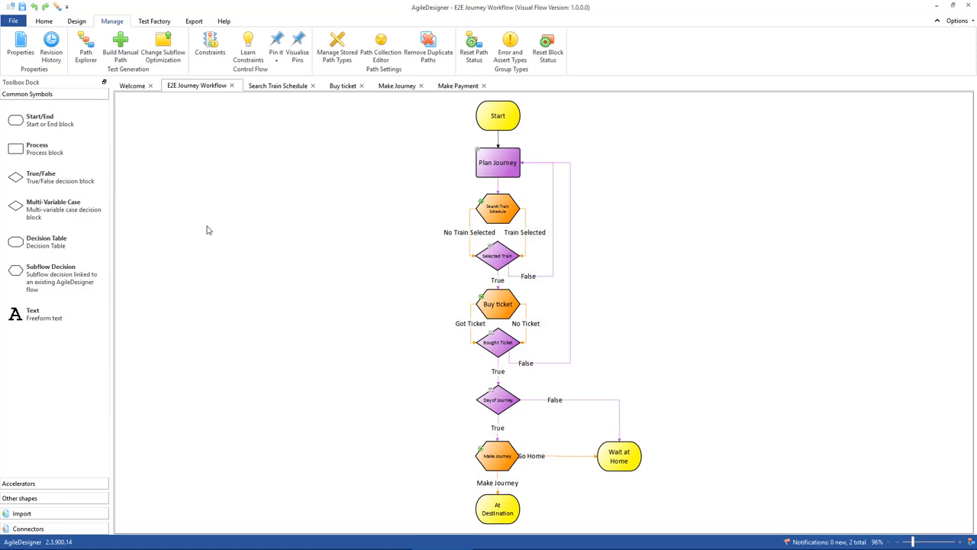
click(16, 23)
click(25, 42)
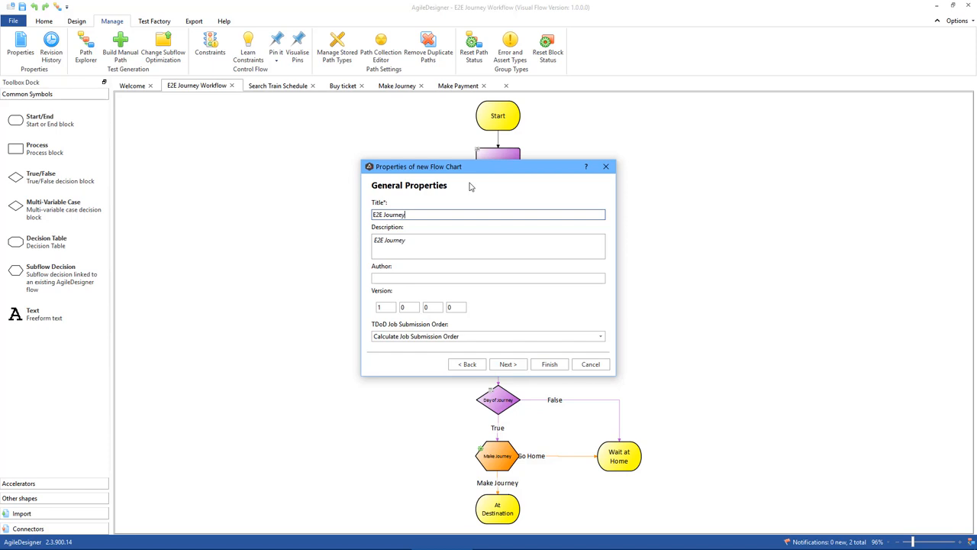
key(Return)
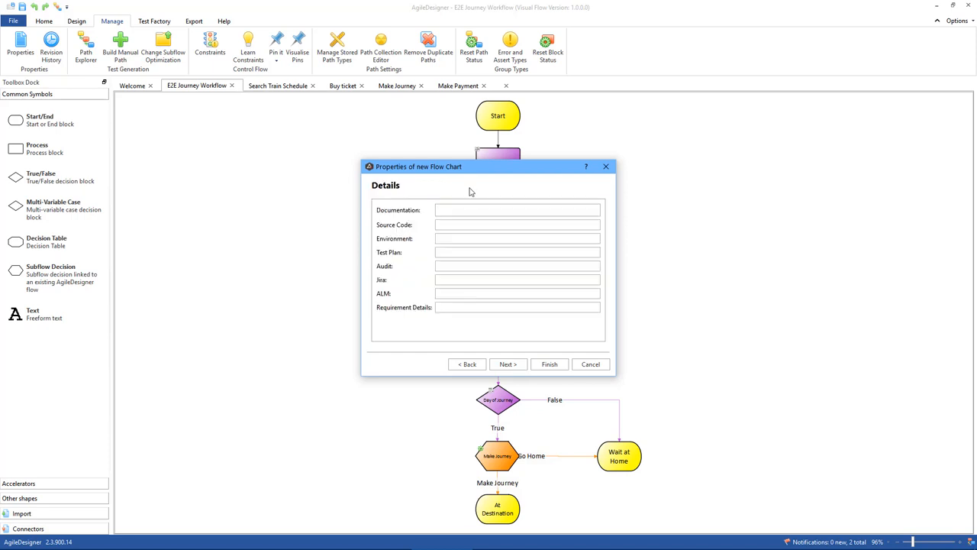
click(549, 364)
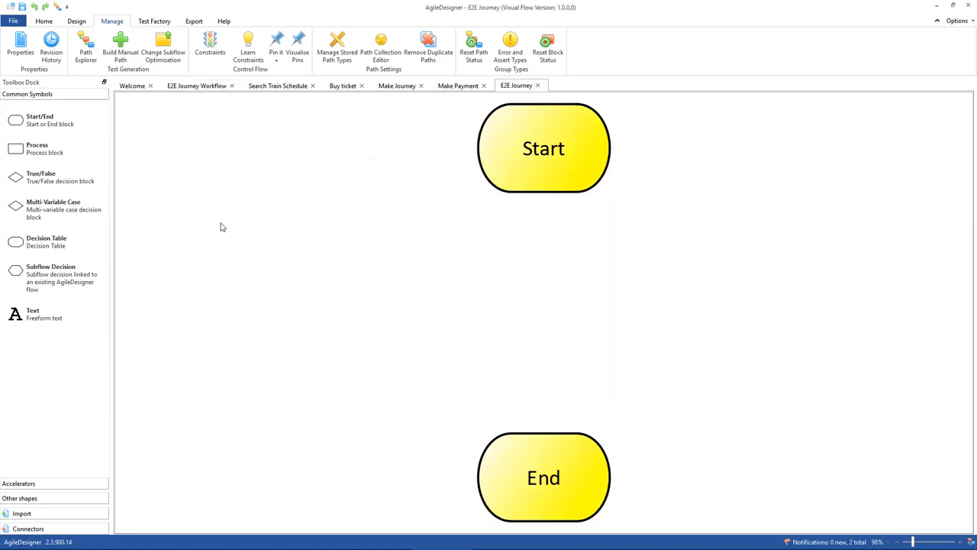
Add a process block named Plan Journey below Start and connect Start to it.
drag(52, 154, 547, 240)
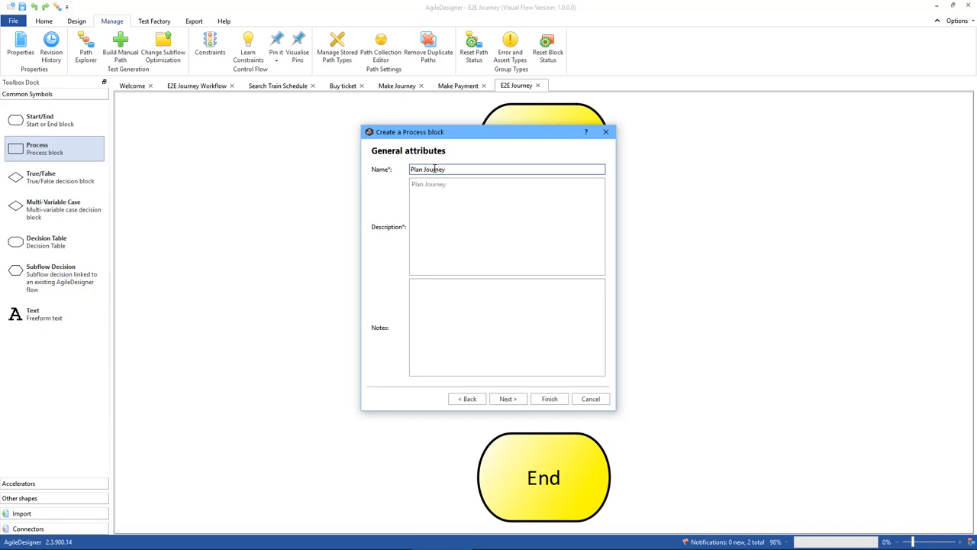
click(549, 398)
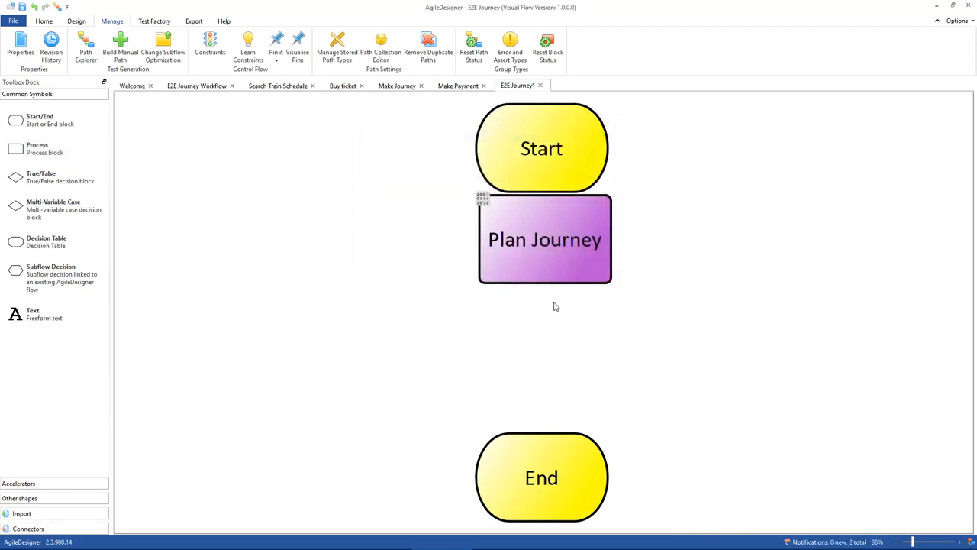
drag(533, 229, 530, 300)
drag(536, 191, 542, 266)
scroll(556, 286, down, 5)
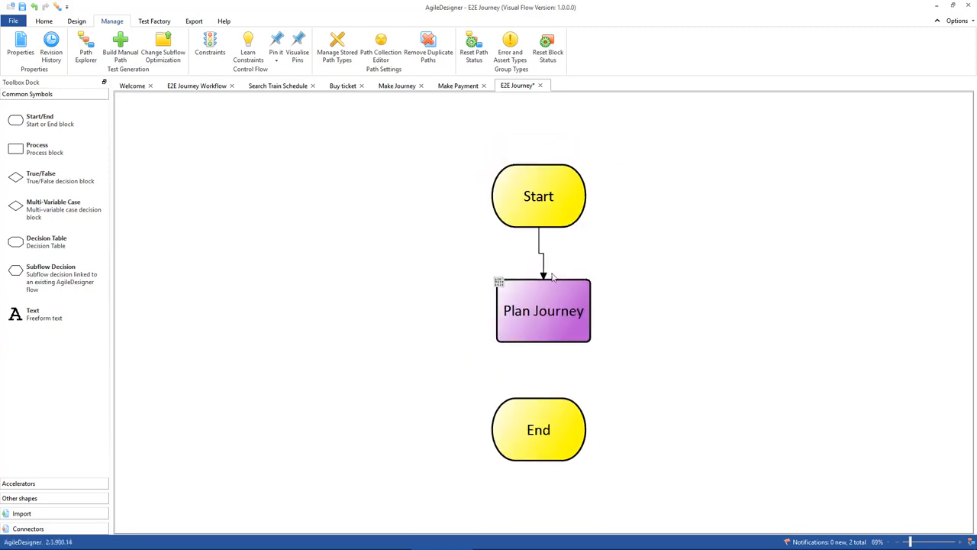
Line up Start with Plan Journey and move the End block far down to make room for more blocks.
click(538, 234)
click(539, 307)
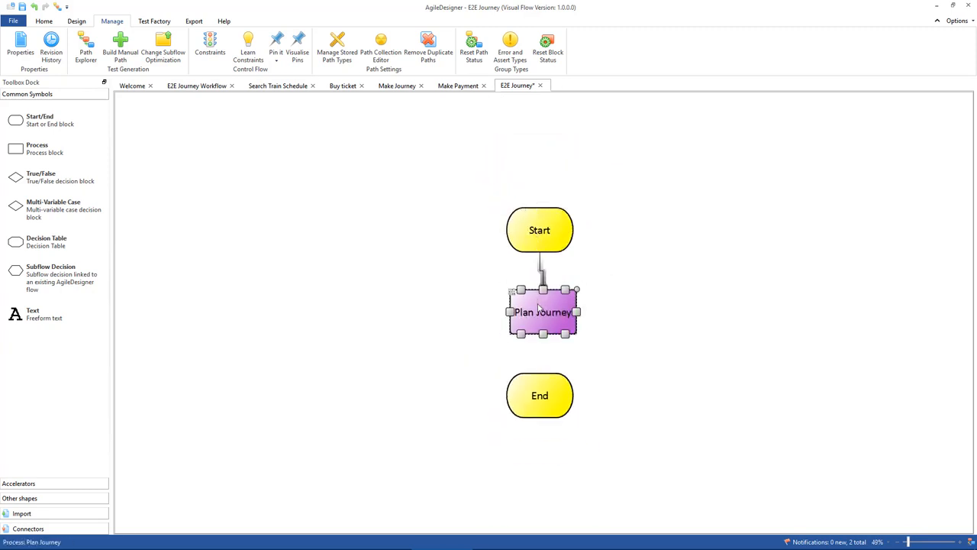
drag(540, 395, 557, 519)
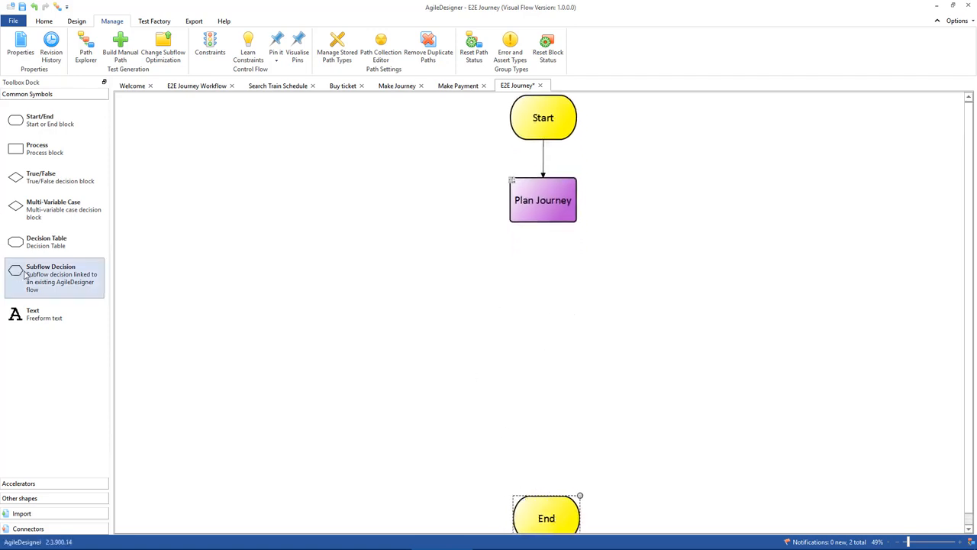
Place a subflow decision below Plan Journey, linked to the existing flow file E2E Select Train.vtf.
drag(53, 280, 545, 267)
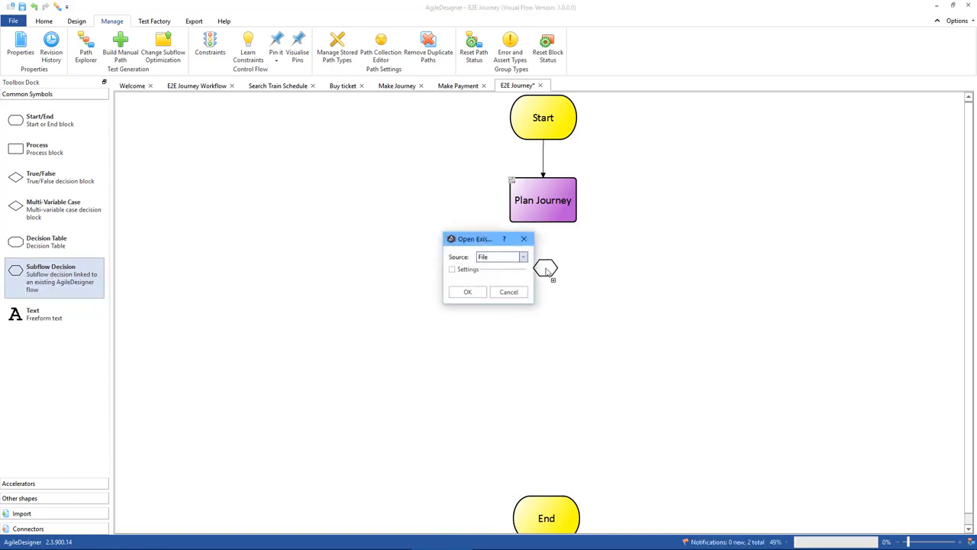
click(491, 261)
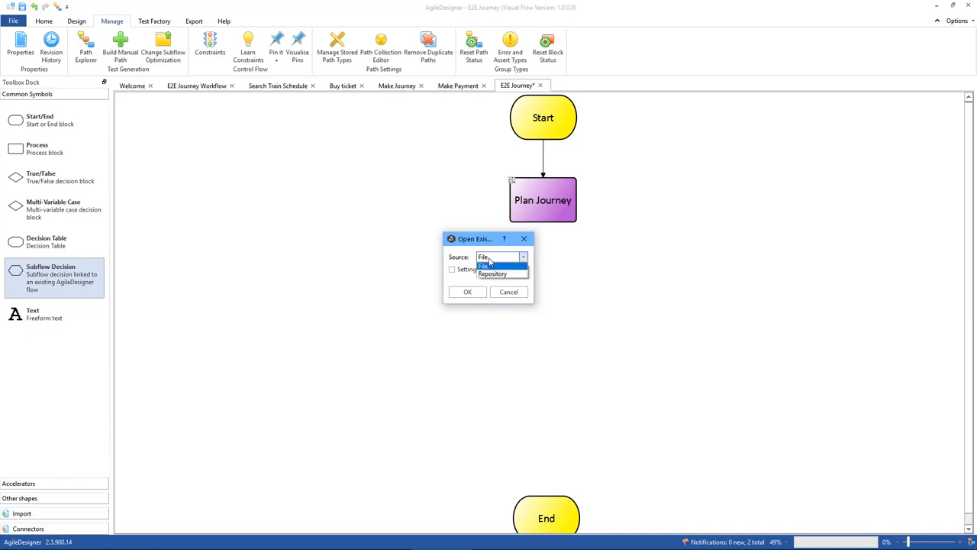
click(492, 265)
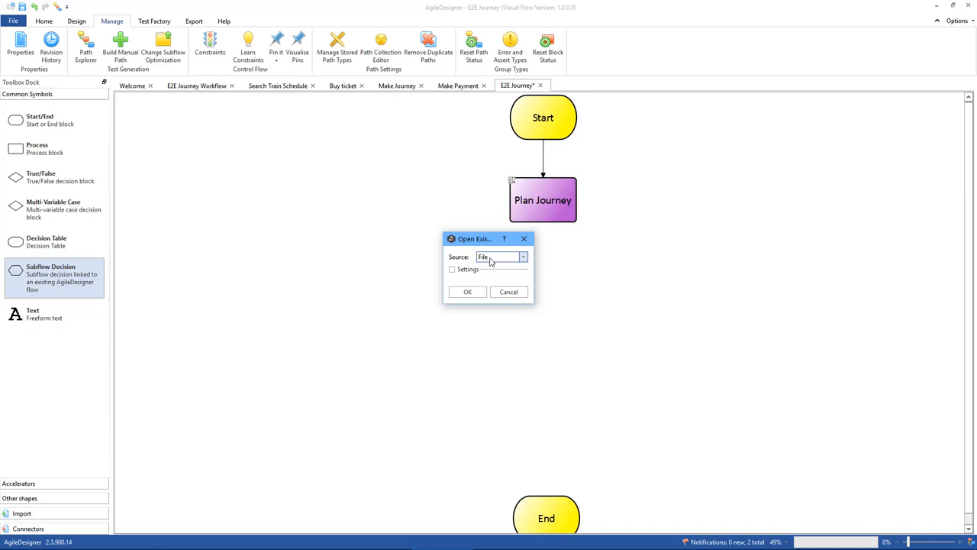
click(469, 292)
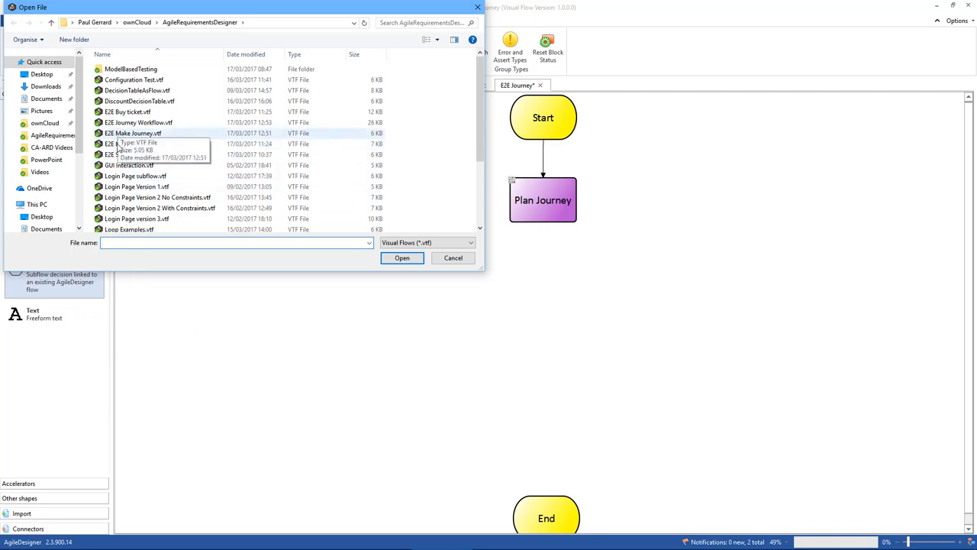
click(122, 155)
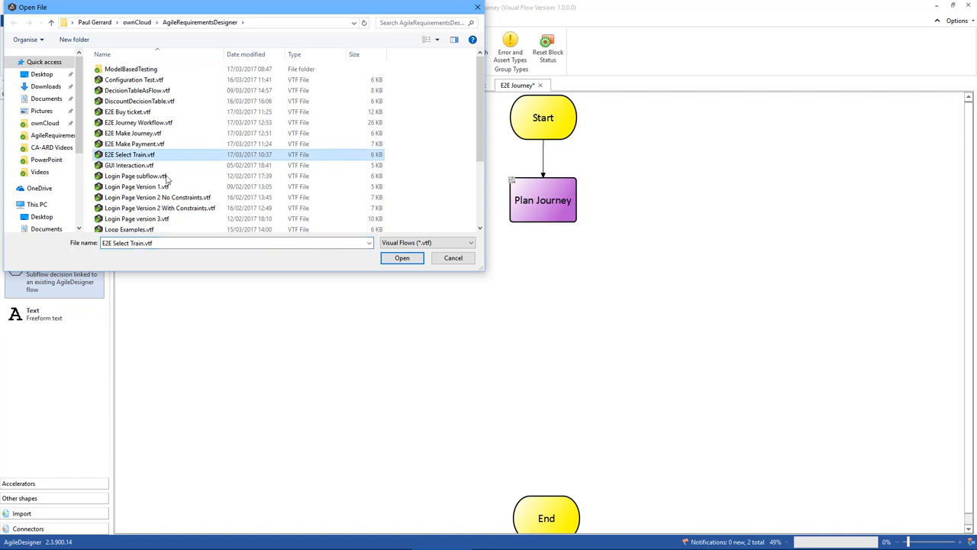
click(401, 257)
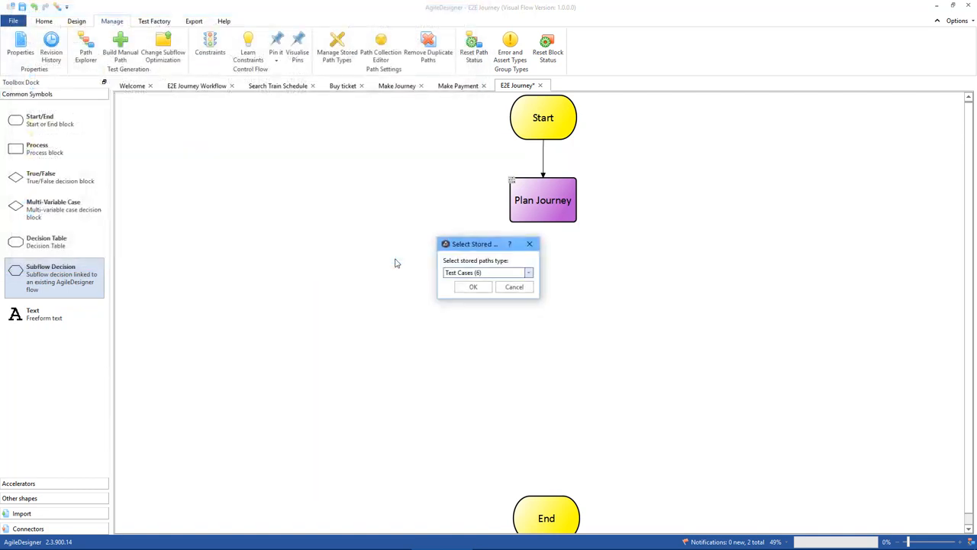
Use Test Cases as the subflow's stored paths type and connect Plan Journey to the Search Train Schedule block.
click(528, 273)
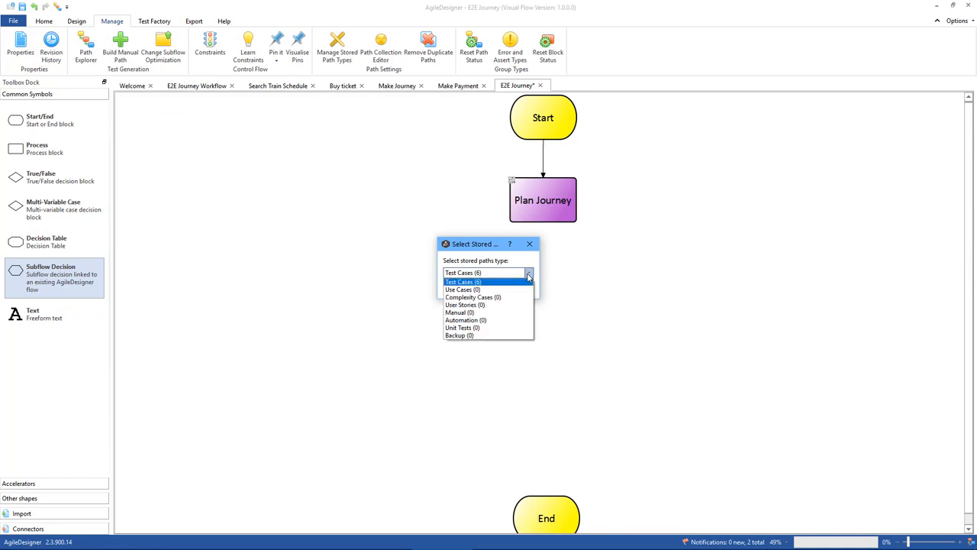
click(467, 275)
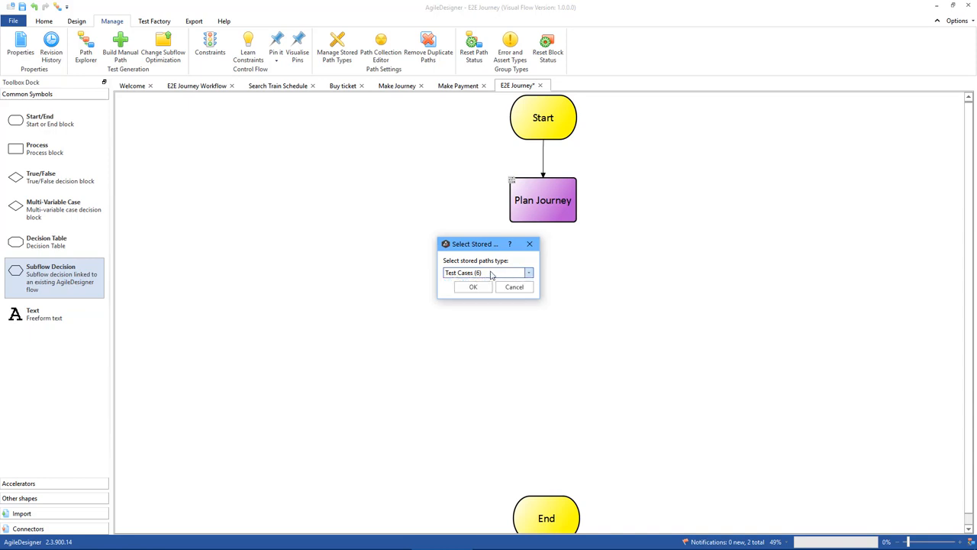
click(473, 286)
drag(543, 221, 542, 278)
click(547, 275)
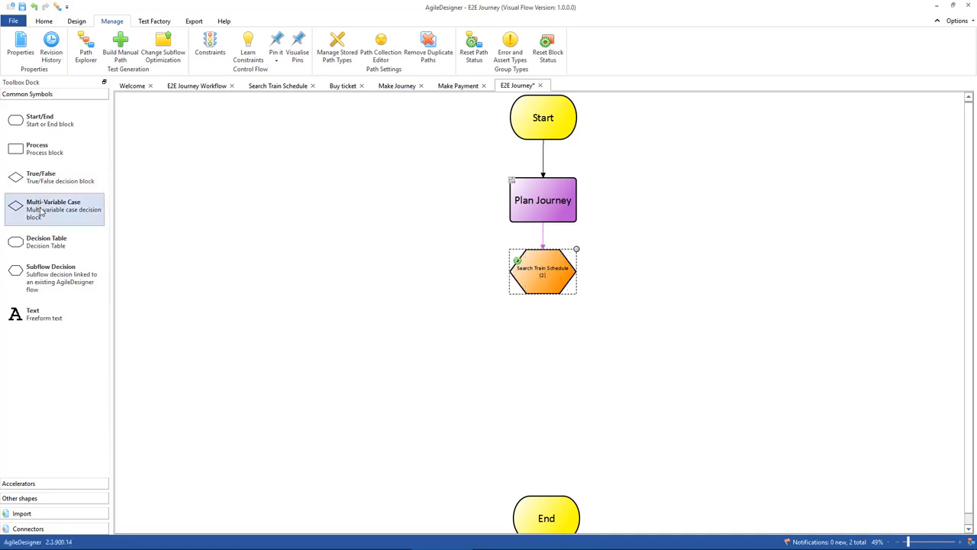
Add a True/False decision named Selected Train below Search Train Schedule and connect the No Train Selected and Train Selected outputs to it.
drag(46, 181, 543, 338)
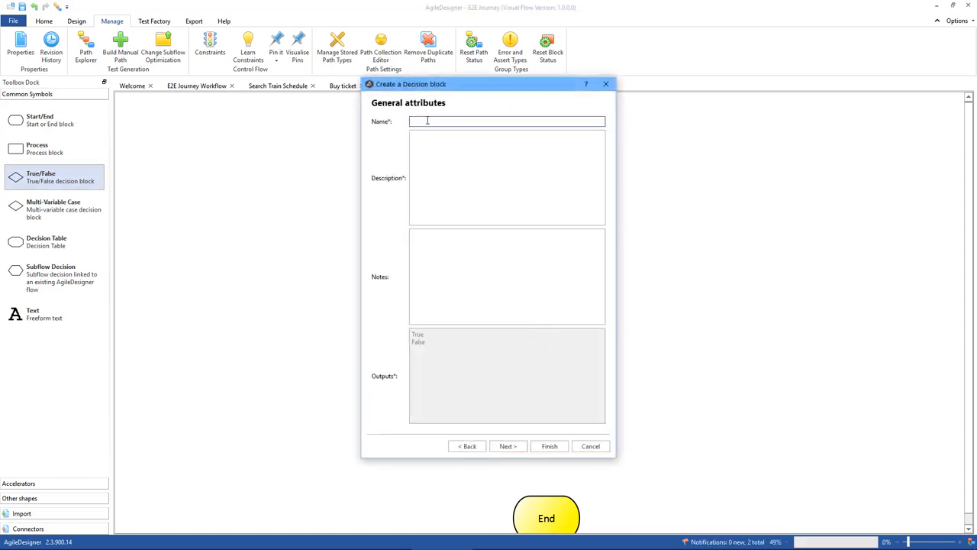
text(Selected Train)
click(550, 448)
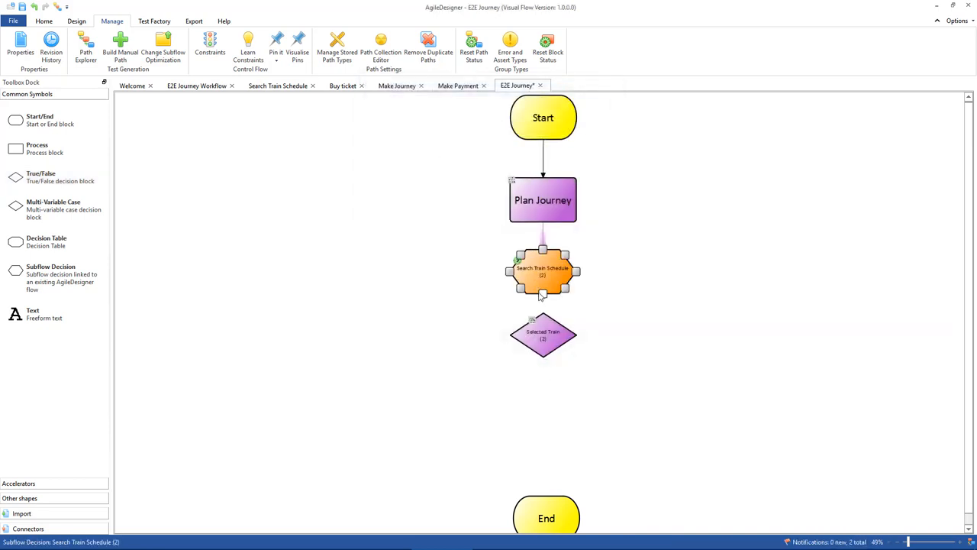
drag(540, 293, 544, 320)
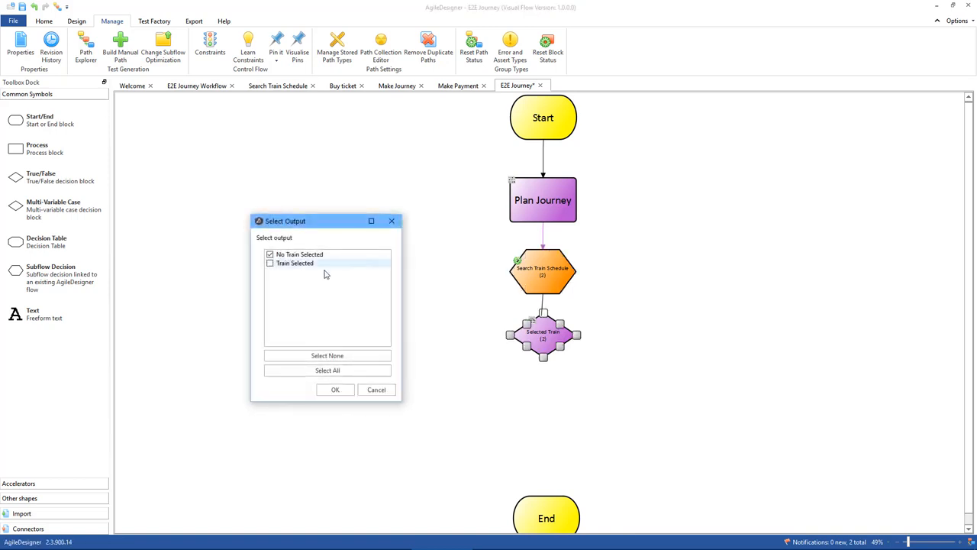
click(270, 263)
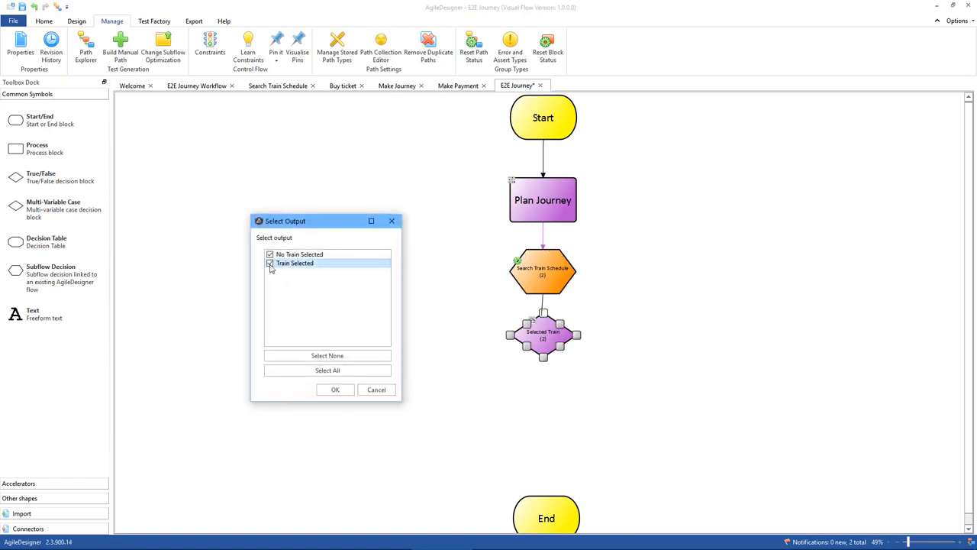
click(335, 390)
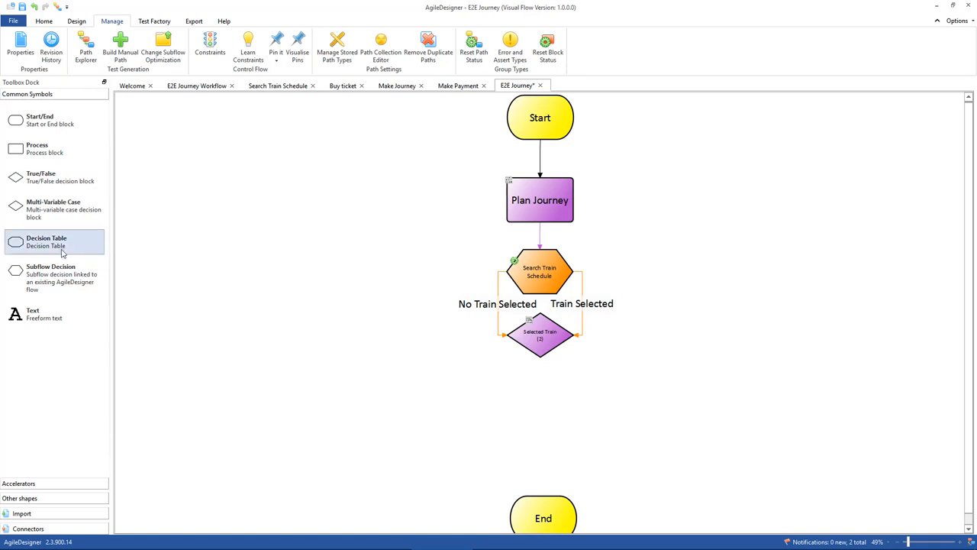
Add a subflow decision below Selected Train from the file E2E Buy ticket.vtf, using its Test Cases stored paths.
drag(52, 282, 543, 398)
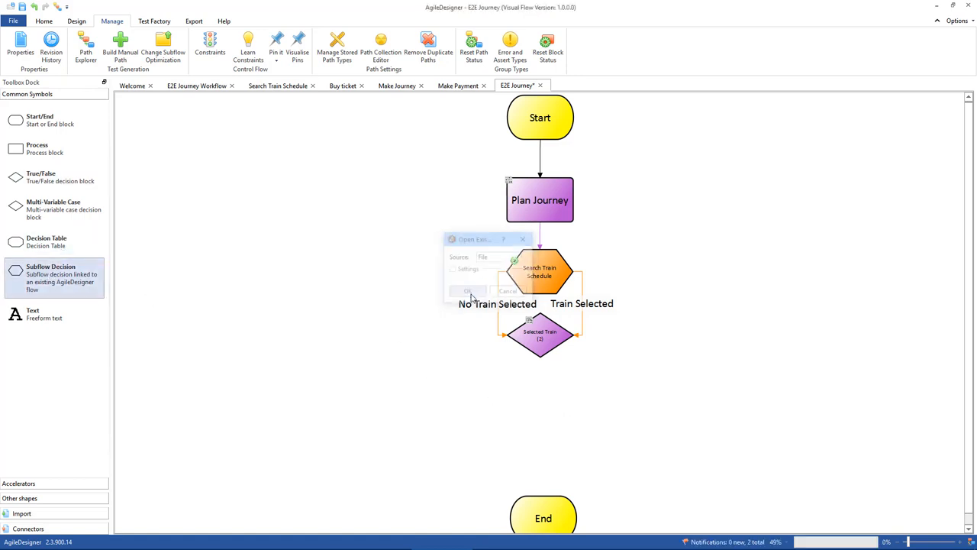
click(470, 292)
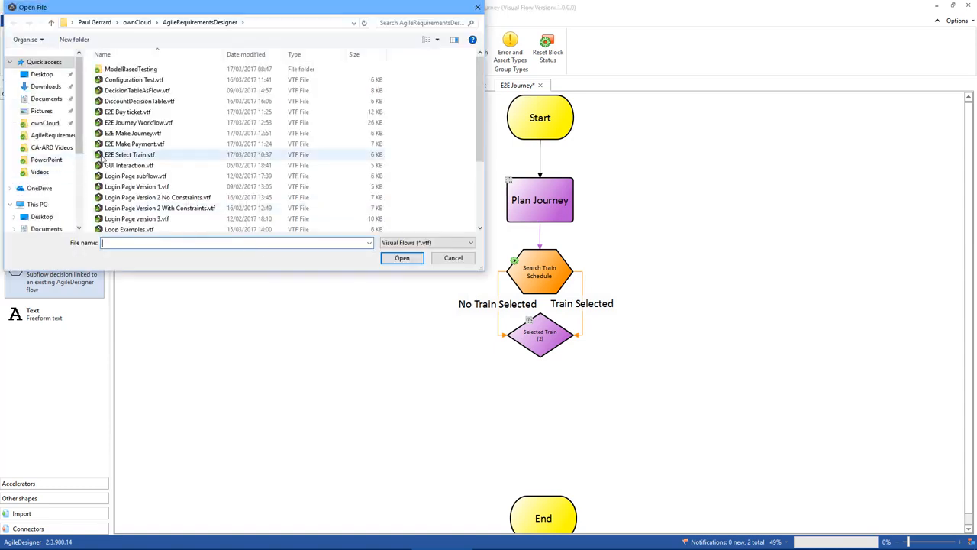
click(122, 111)
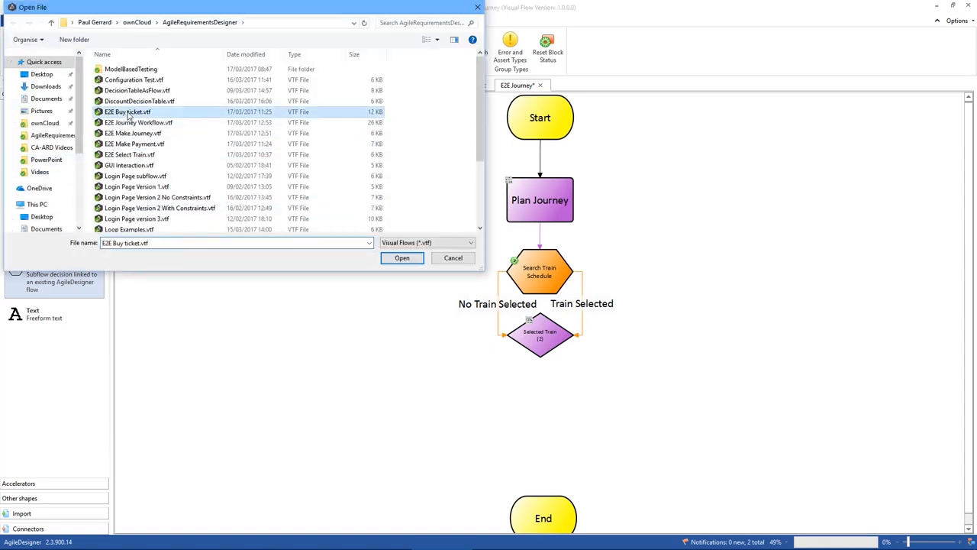
click(397, 258)
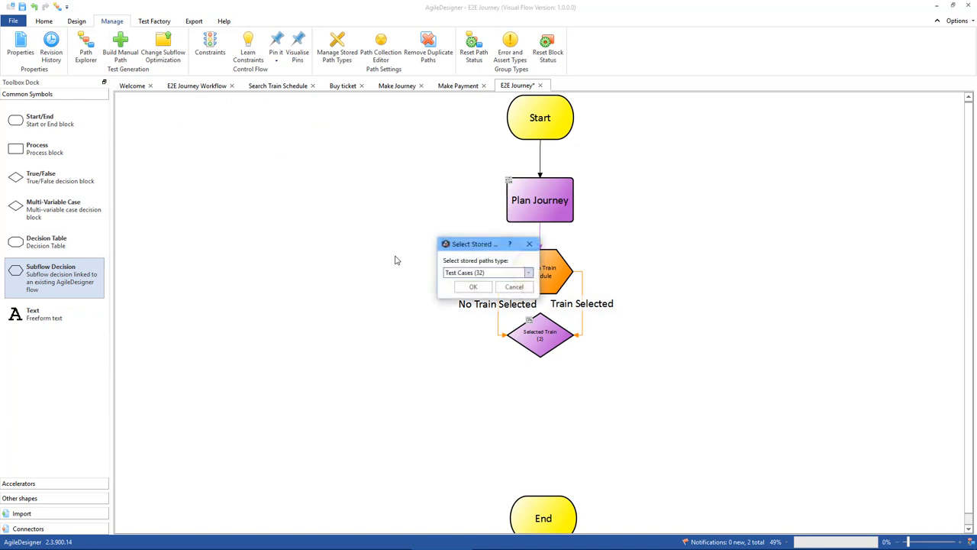
click(473, 287)
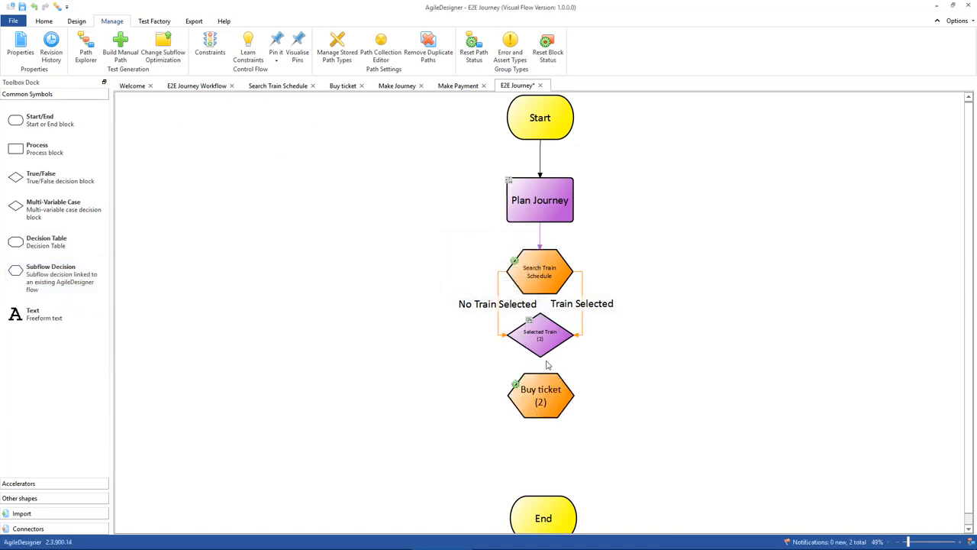
Connect the True and False outputs of Selected Train to Buy ticket and shift that block slightly down.
drag(541, 357, 542, 376)
click(269, 254)
click(269, 263)
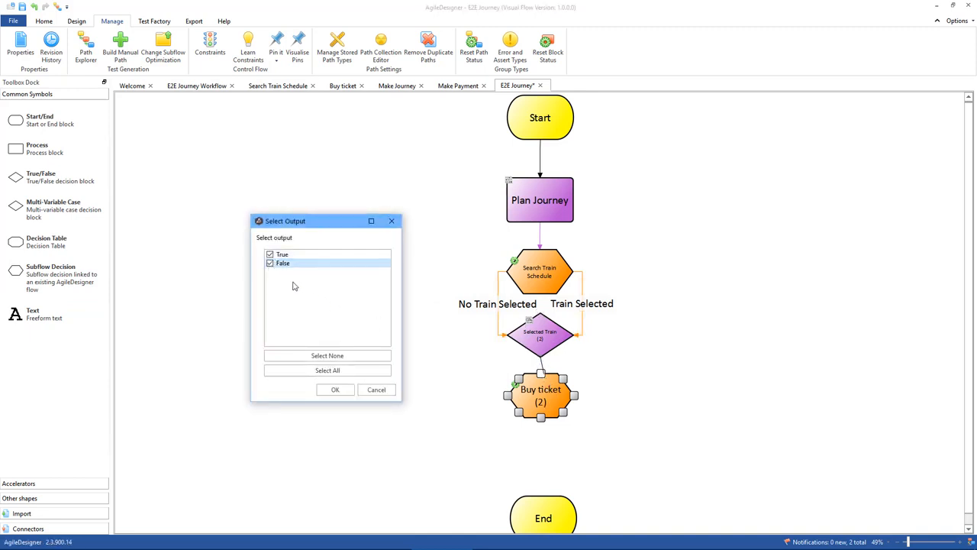
click(335, 389)
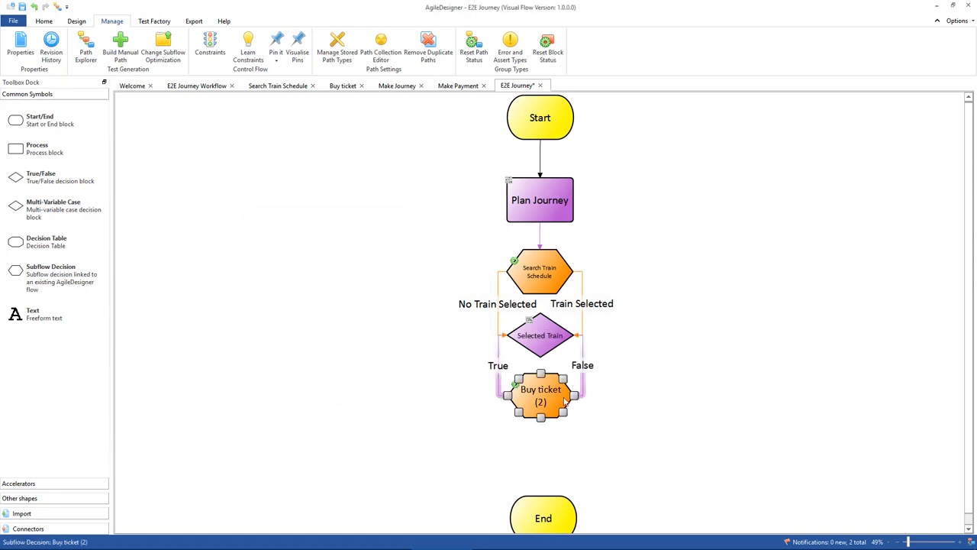
drag(531, 405, 532, 425)
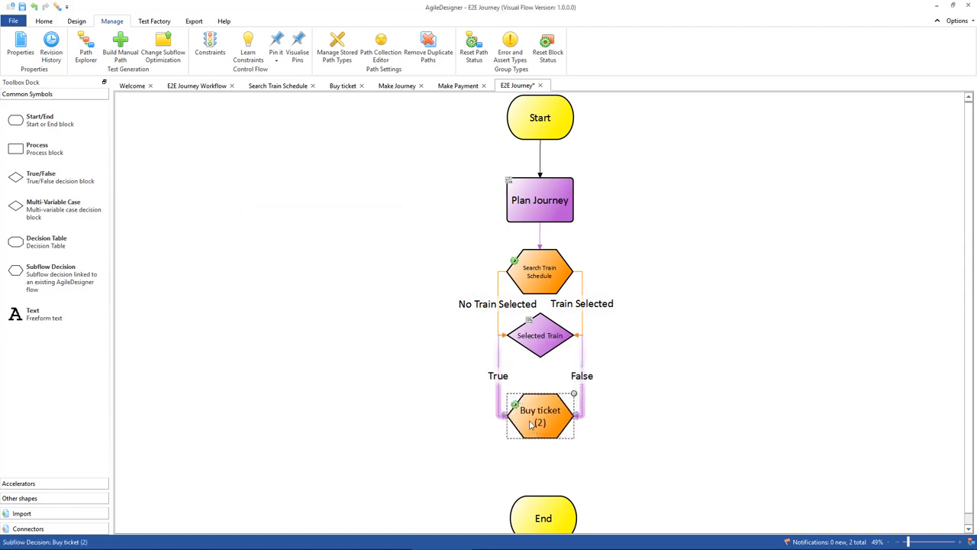
Delete the Buy ticket block together with its True and False connections from Selected Train.
click(539, 329)
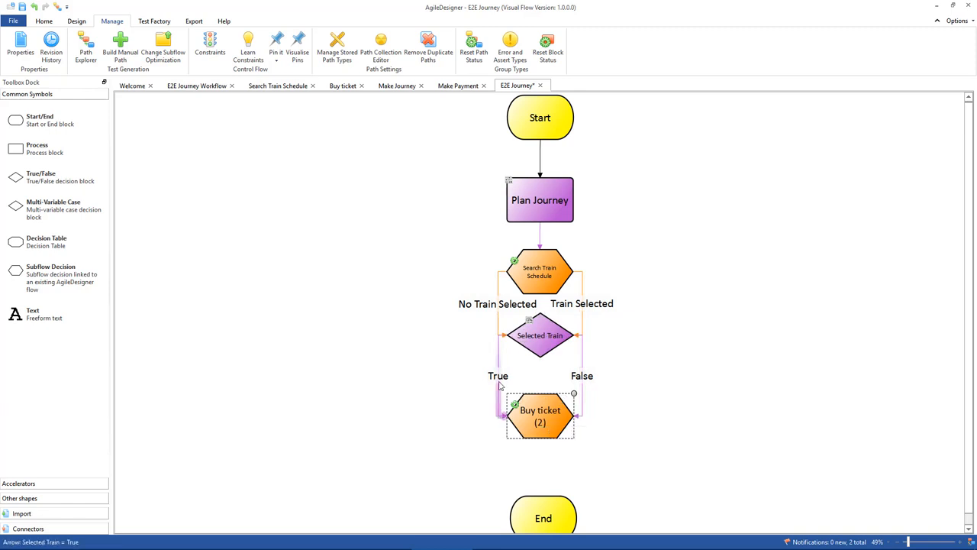
key(Delete)
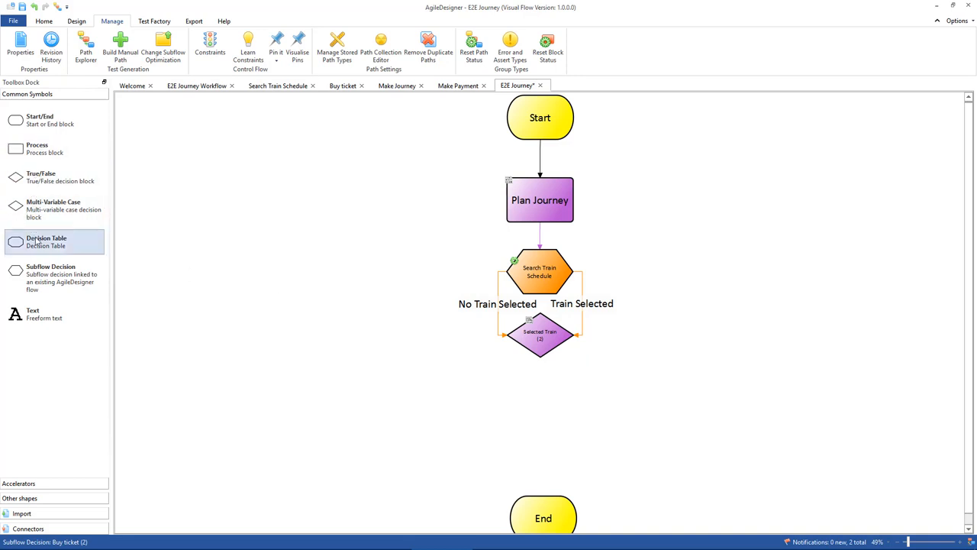
Add a subflow decision below Selected Train from the file E2E Buy ticket.vtf, using its Test Cases stored paths.
drag(42, 276, 540, 421)
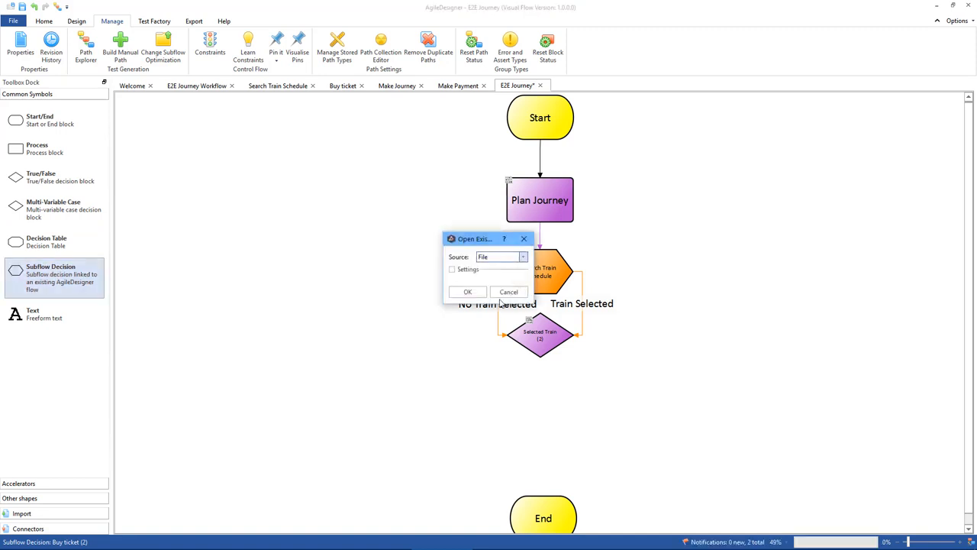
click(467, 293)
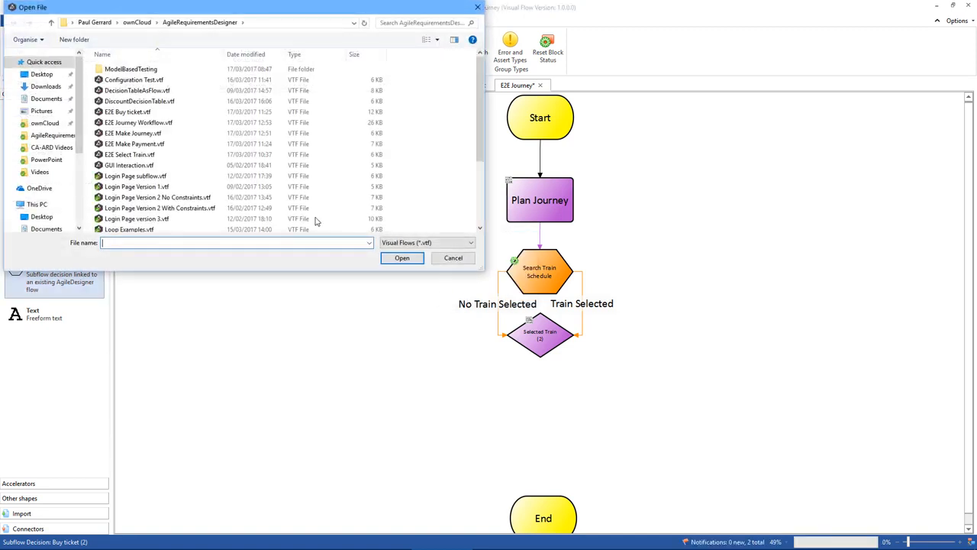
double_click(122, 112)
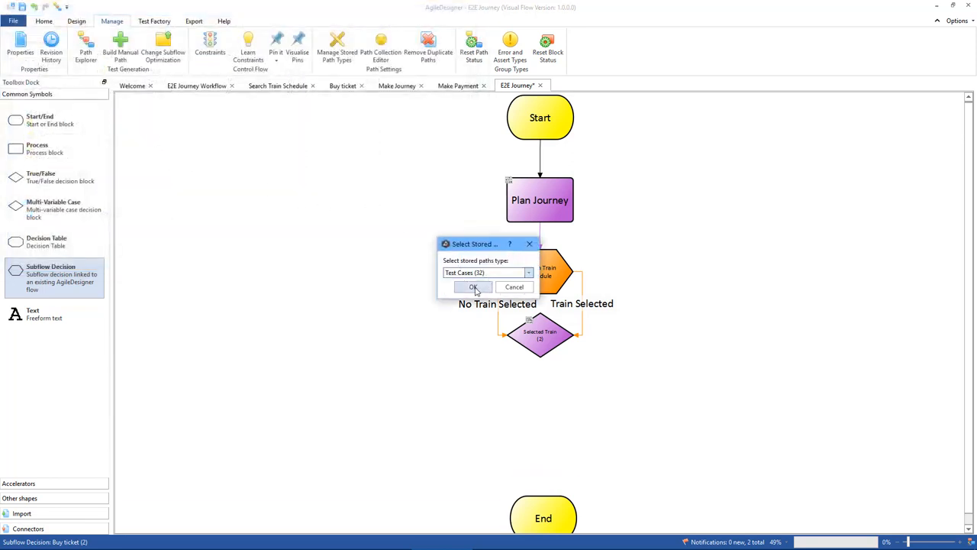
click(473, 287)
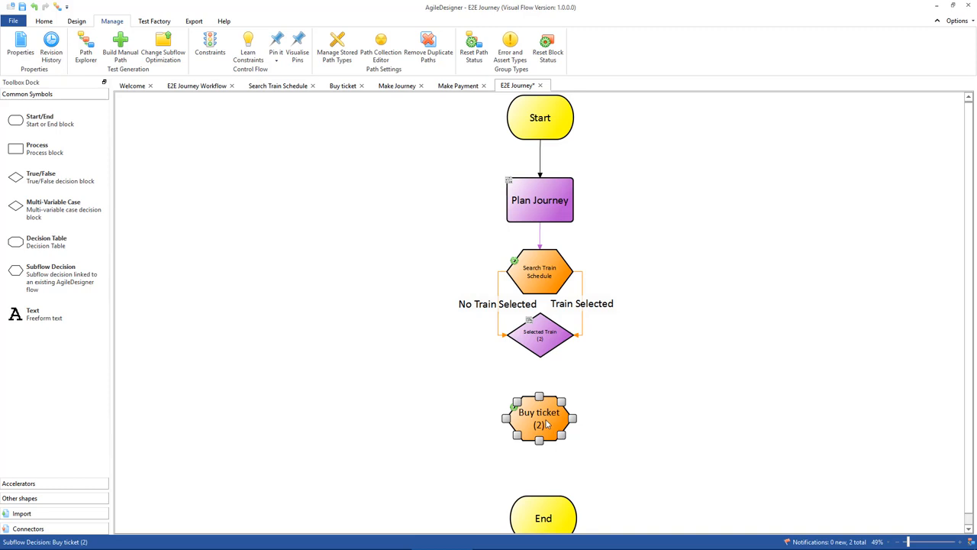
Connect only the True output of Selected Train to the Buy ticket block.
click(530, 388)
click(540, 354)
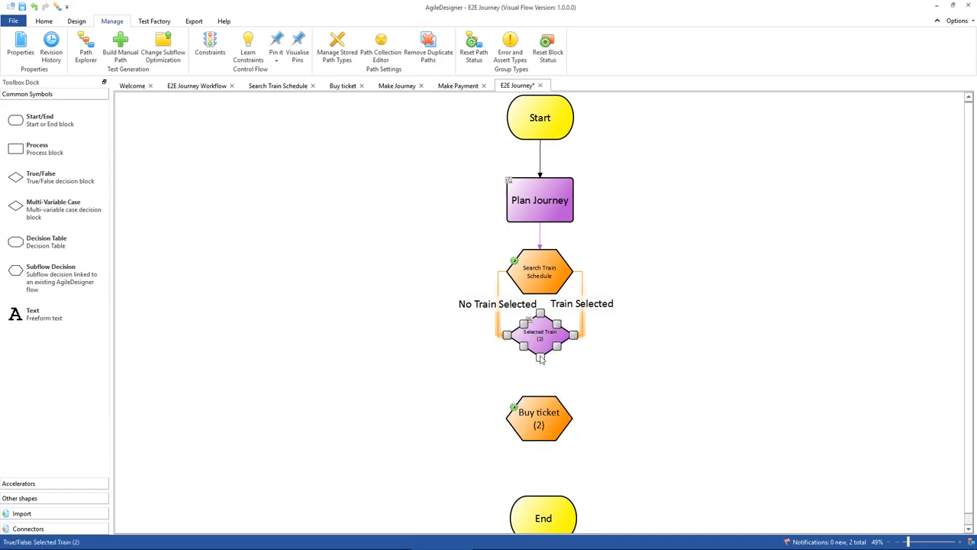
drag(540, 355, 540, 398)
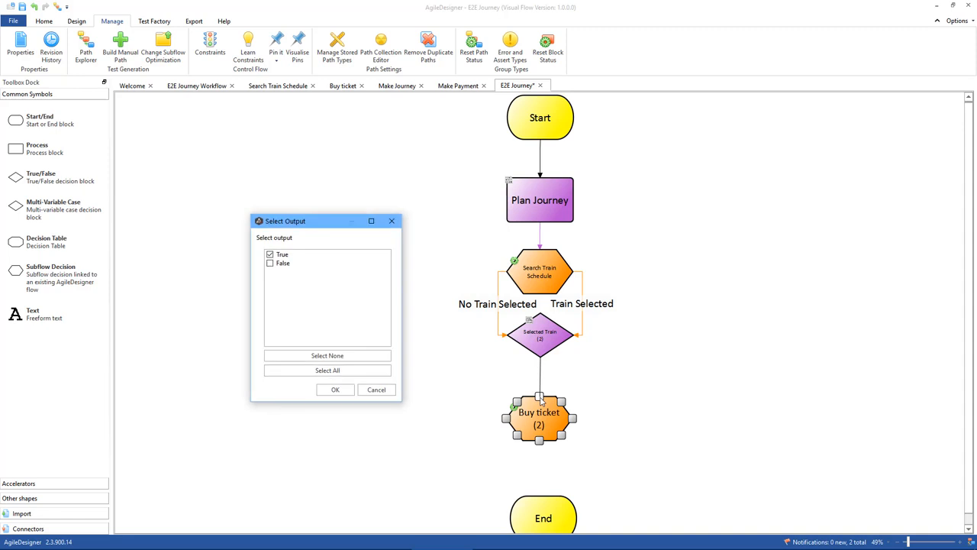
click(332, 390)
drag(536, 418, 536, 417)
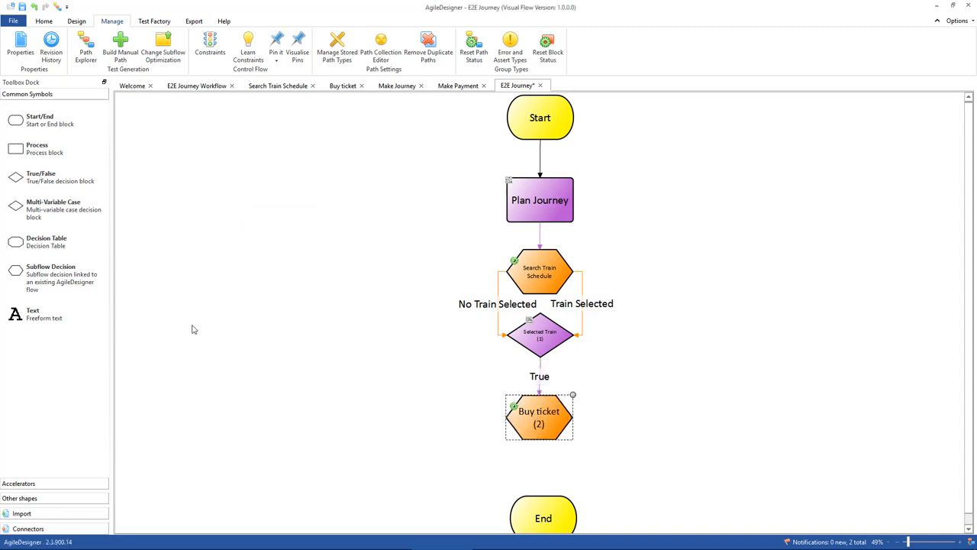
Try routing the No Ticket output of Buy ticket back to Plan Journey, and delete that connection.
click(547, 419)
drag(547, 419, 556, 200)
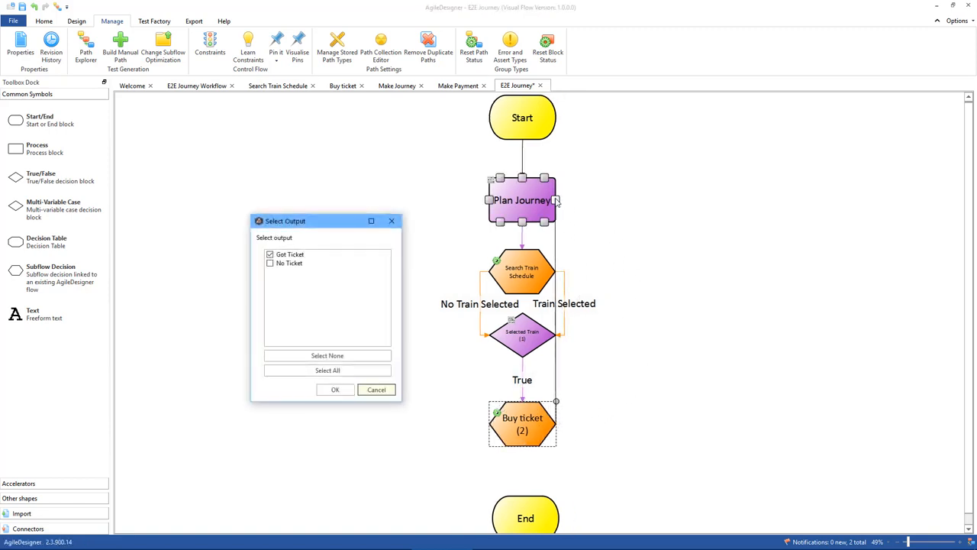
click(269, 263)
click(269, 254)
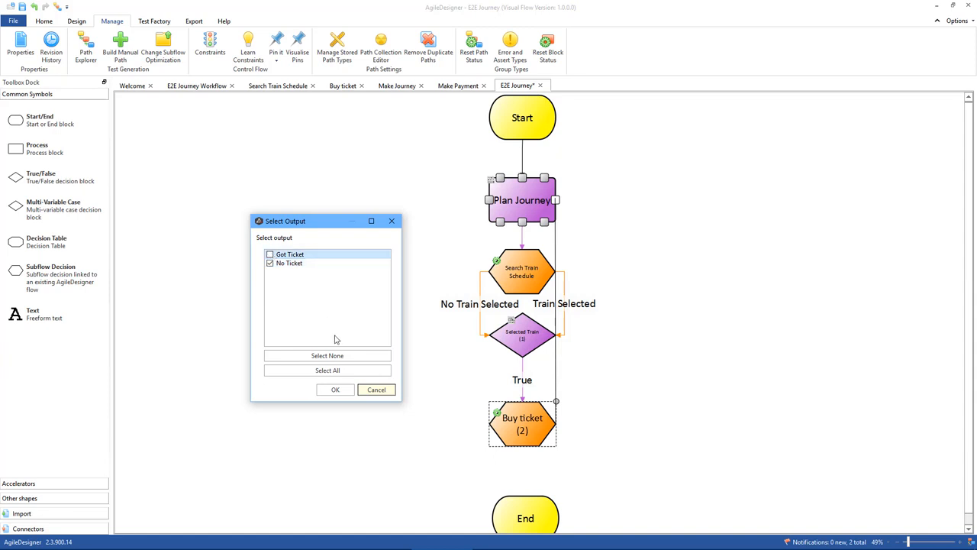
click(335, 390)
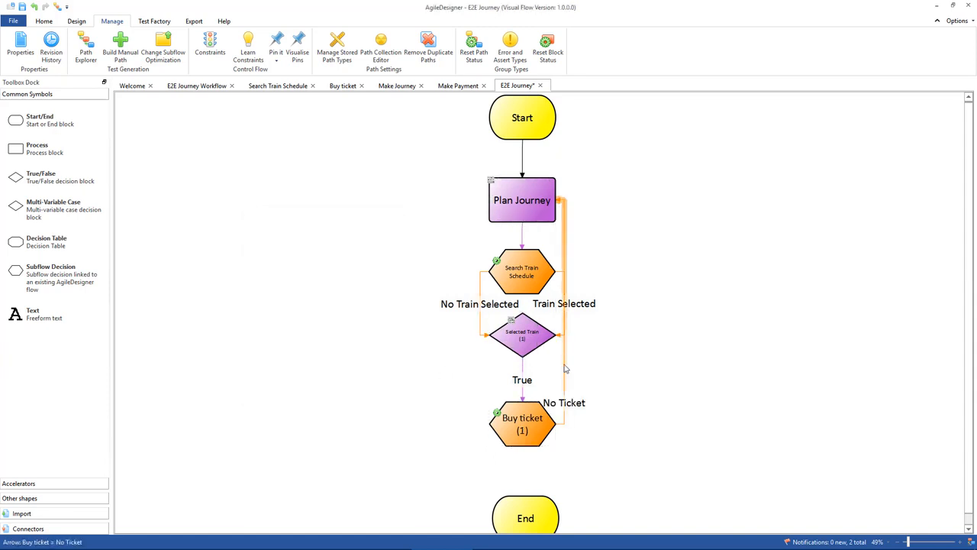
drag(564, 311, 616, 313)
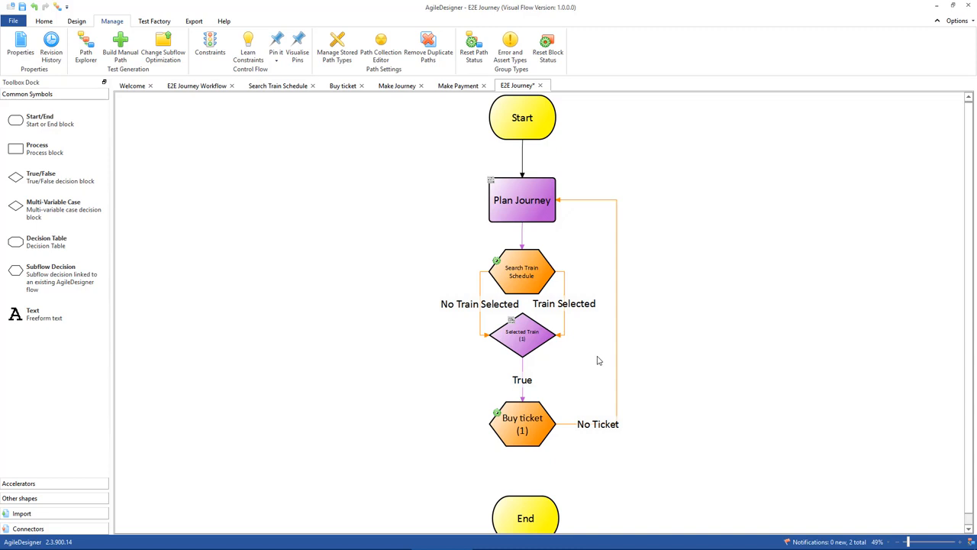
click(617, 336)
key(Delete)
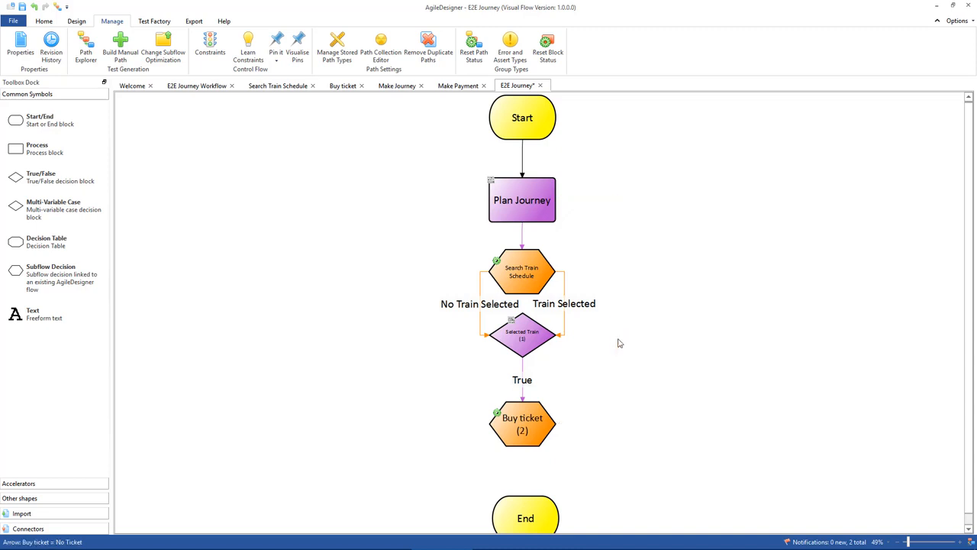
Add a True/False decision named Bought Ticket below Buy ticket and move the End block down to clear it.
drag(31, 180, 517, 490)
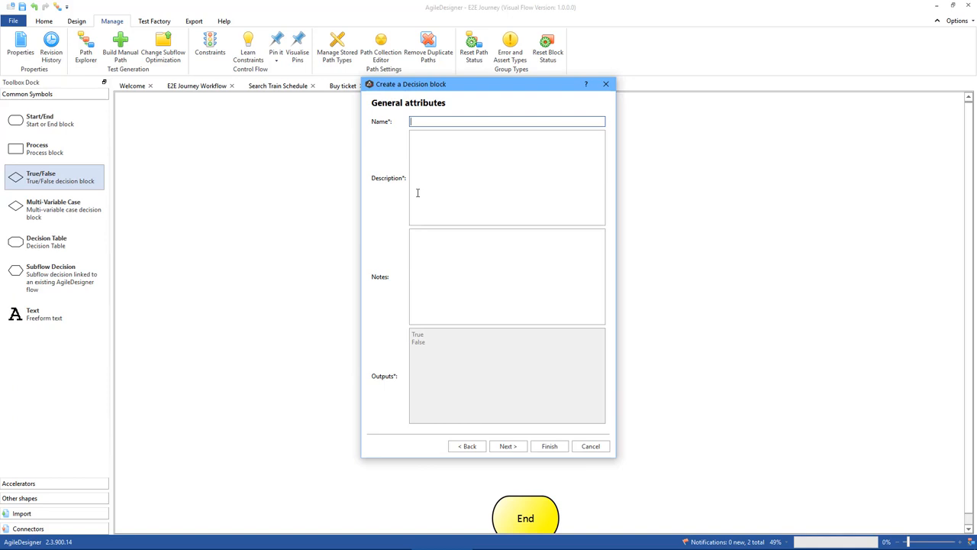
text(Bought Ticket)
key(Return)
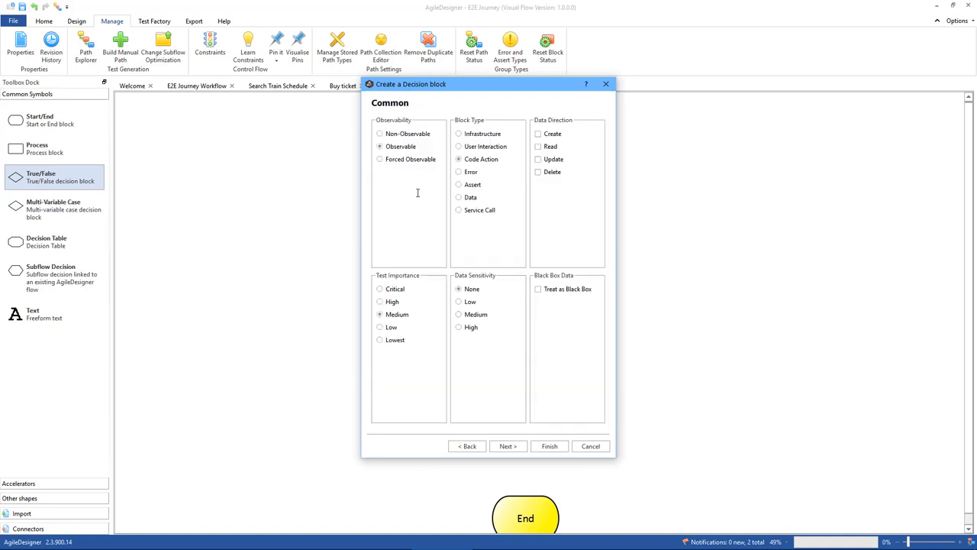
click(546, 445)
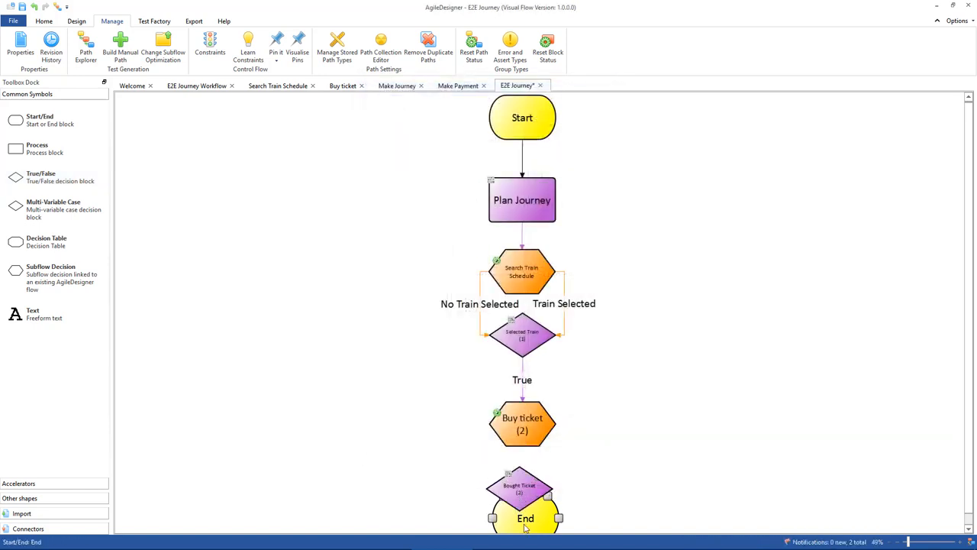
scroll(440, 447, down, 1)
click(548, 523)
drag(541, 509, 541, 548)
Connect the Got Ticket and No Ticket outputs of Buy ticket to Bought Ticket and align that decision under Buy ticket.
click(515, 433)
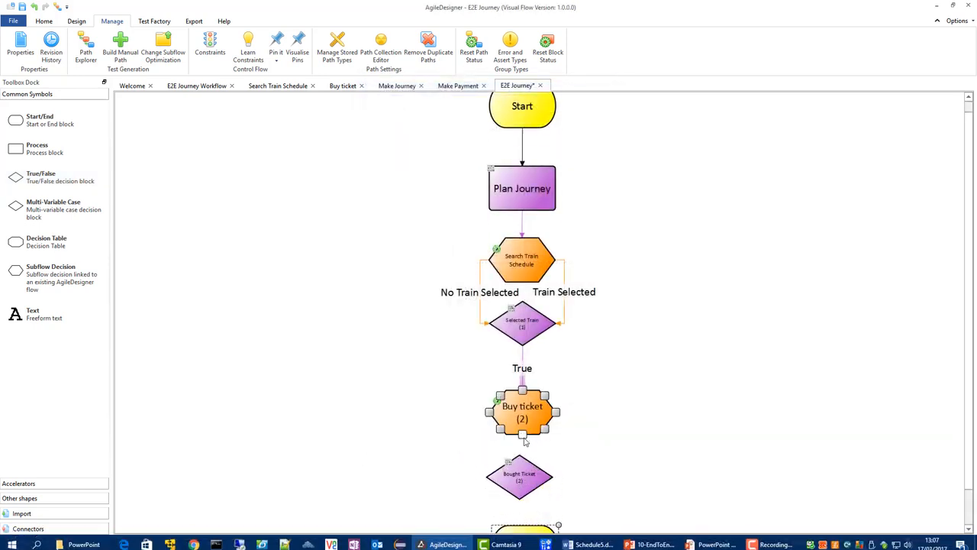
drag(523, 439, 521, 458)
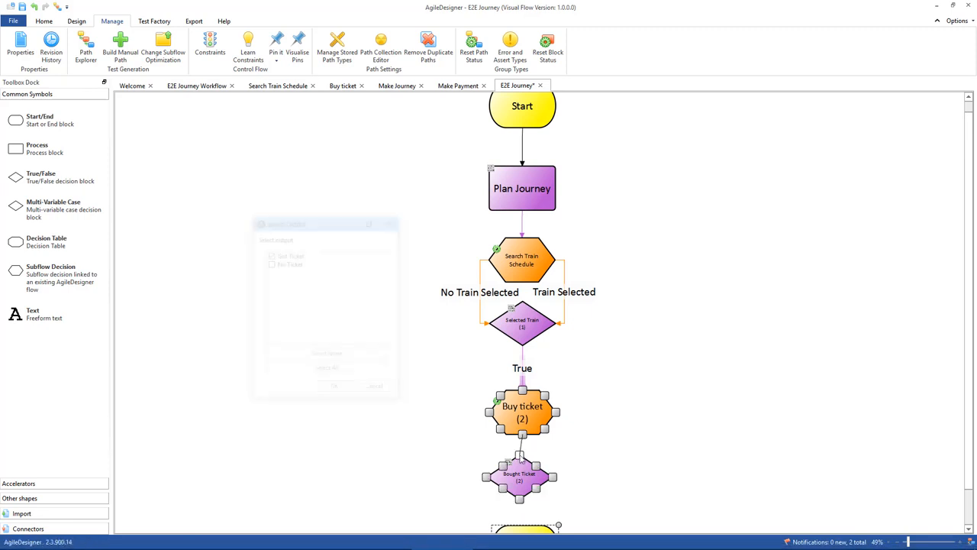
click(269, 264)
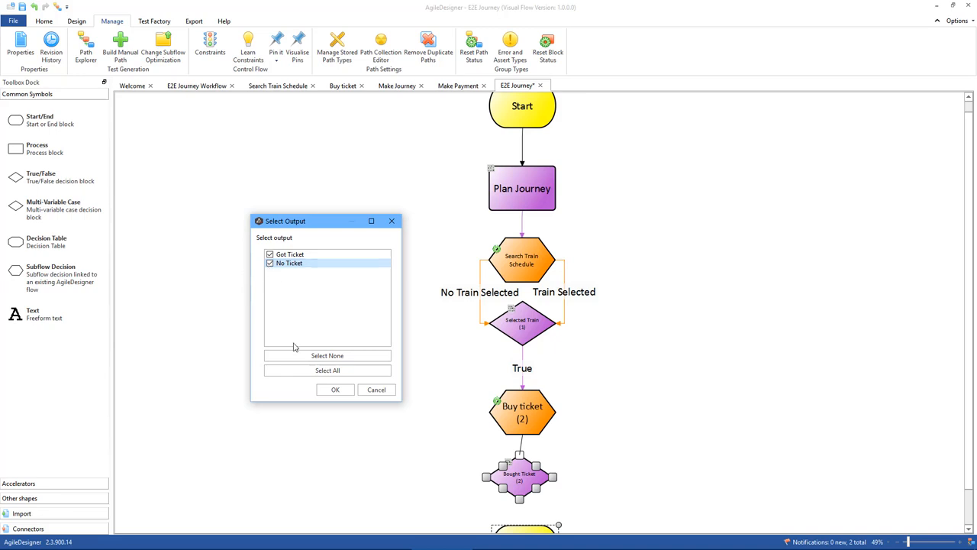
click(334, 390)
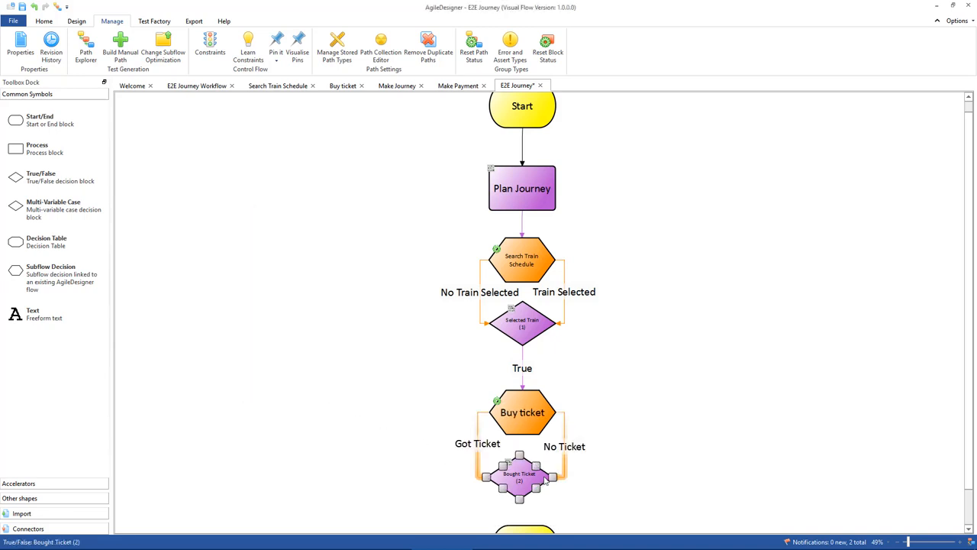
drag(519, 477, 522, 483)
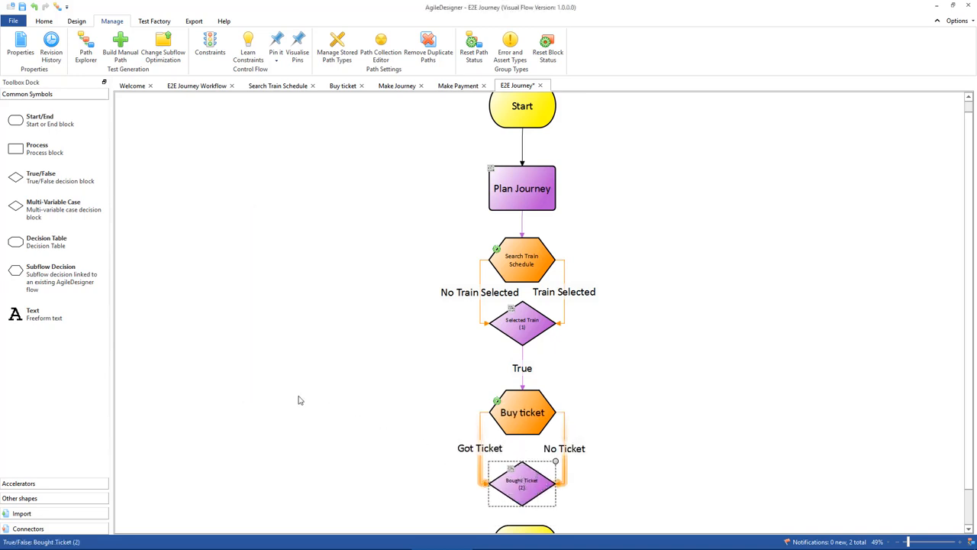
Move the End block further down to leave room for more blocks below Bought Ticket.
scroll(299, 401, down, 2)
scroll(379, 444, down, 2)
drag(534, 475, 532, 513)
drag(536, 445, 527, 511)
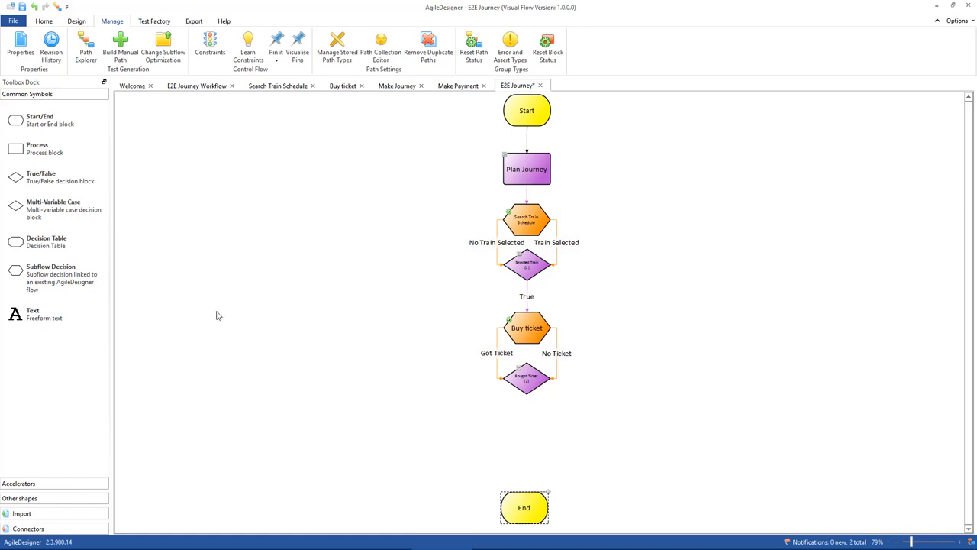
Connect the False output of Bought Ticket back to Plan Journey and route the arrow clear of the other connections.
click(524, 387)
click(532, 478)
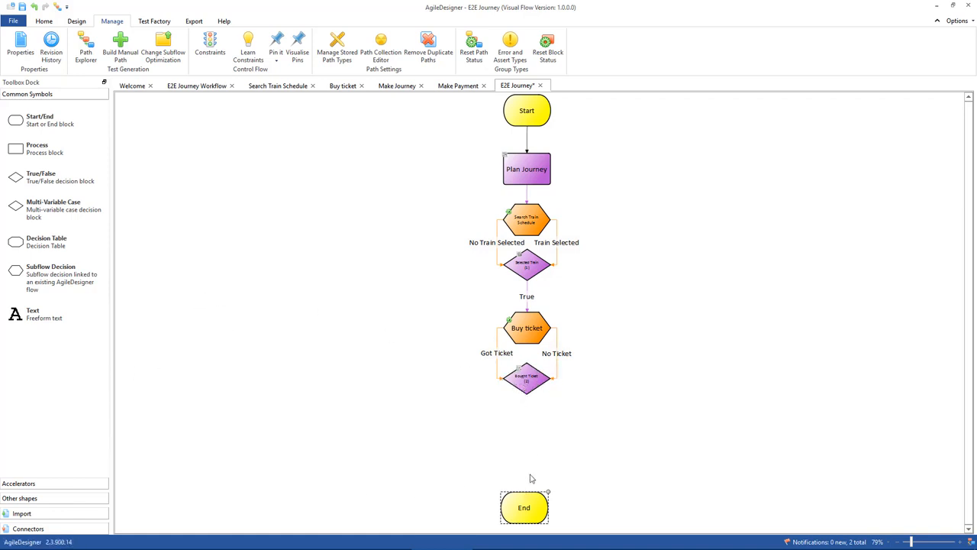
click(540, 390)
drag(541, 390, 502, 173)
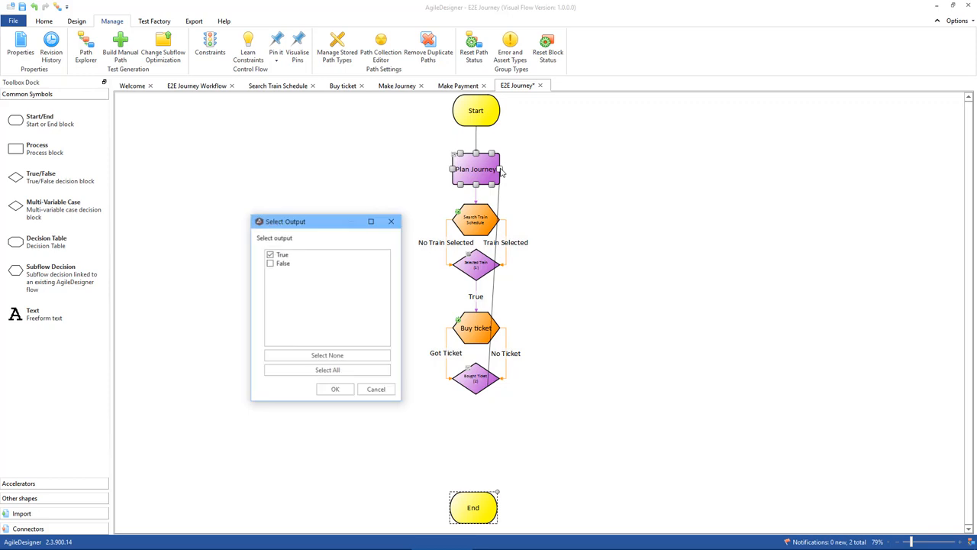
click(280, 262)
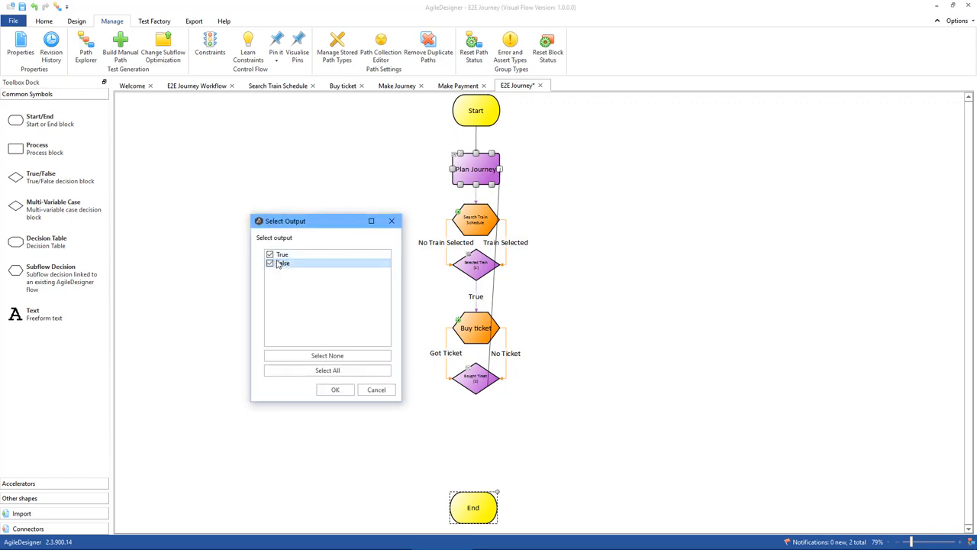
click(334, 389)
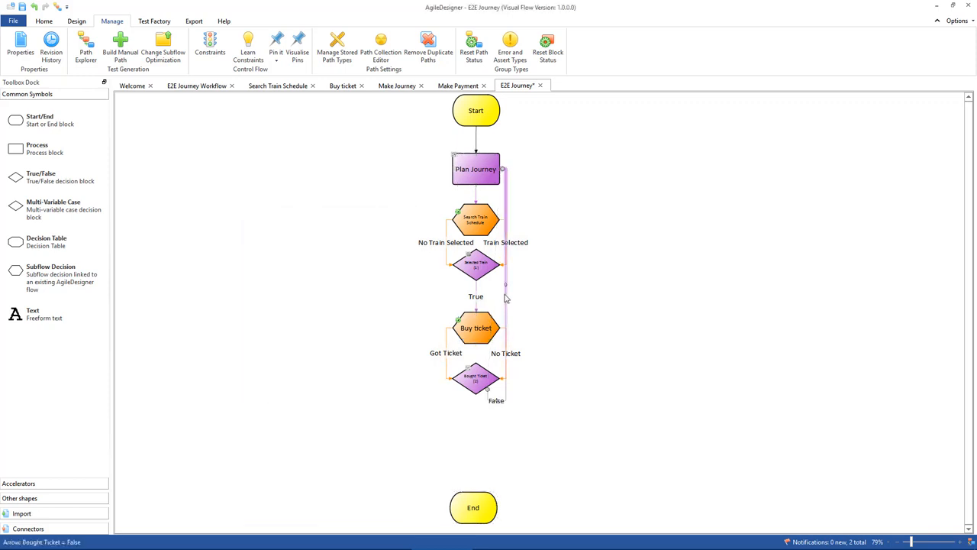
drag(504, 285, 542, 284)
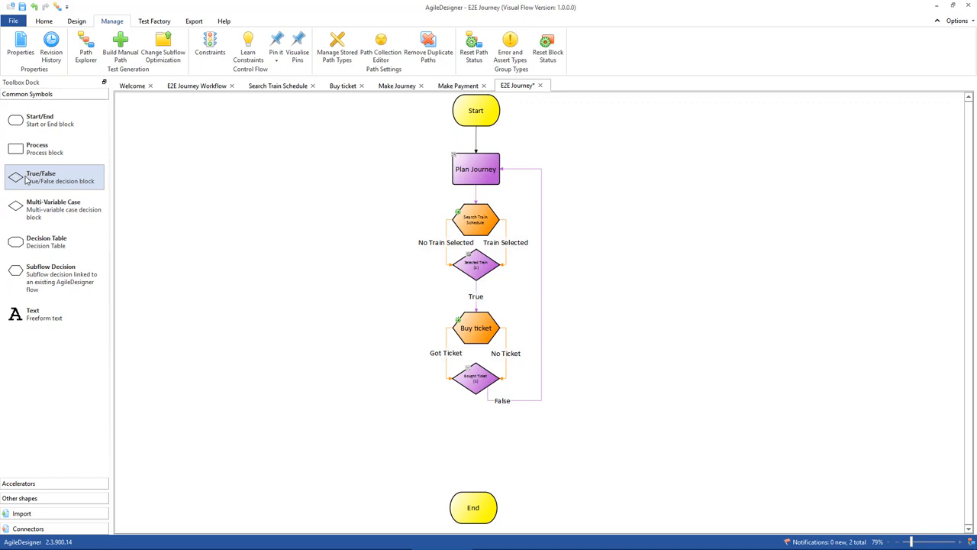
Add a True/False decision named Day of Journey below Bought Ticket and connect the True output of Bought Ticket to it.
drag(26, 179, 474, 448)
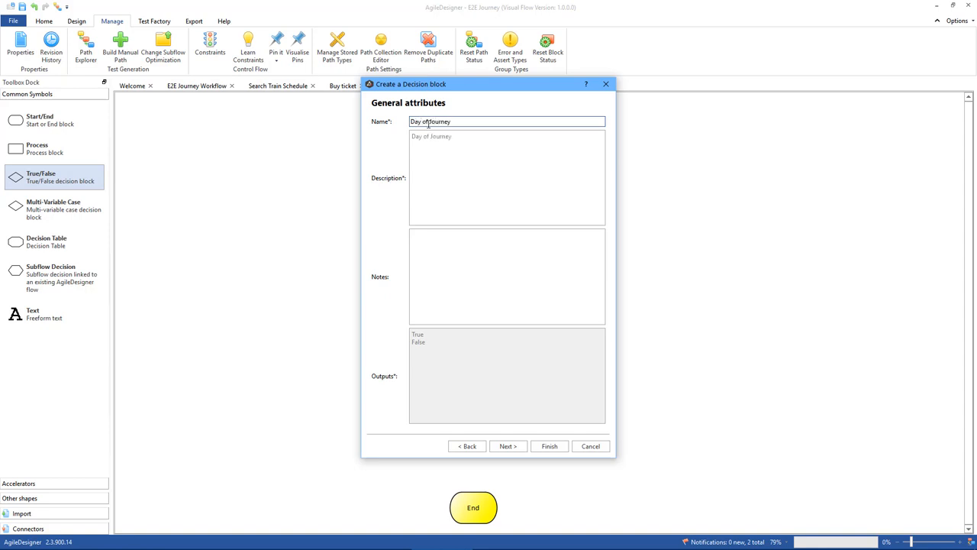
click(550, 446)
click(475, 393)
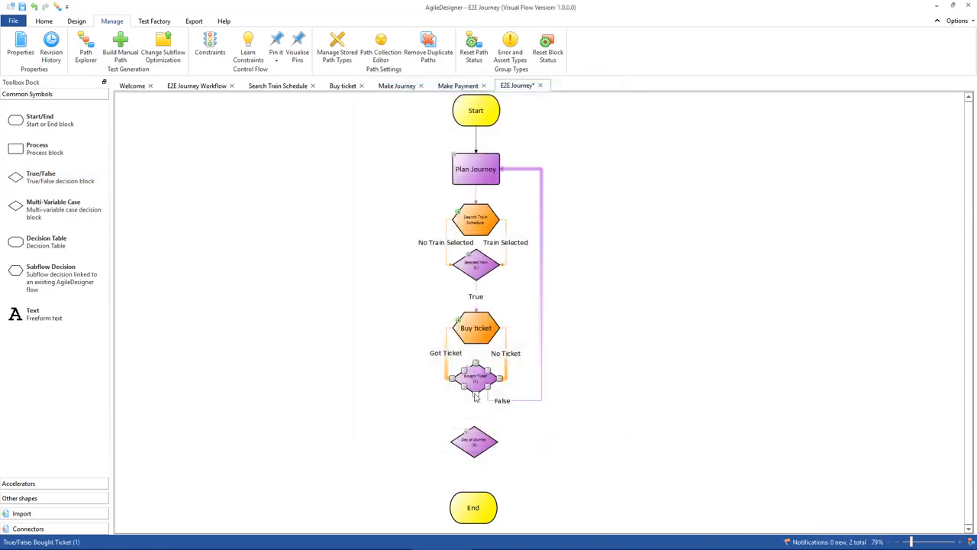
drag(475, 396, 475, 431)
click(474, 432)
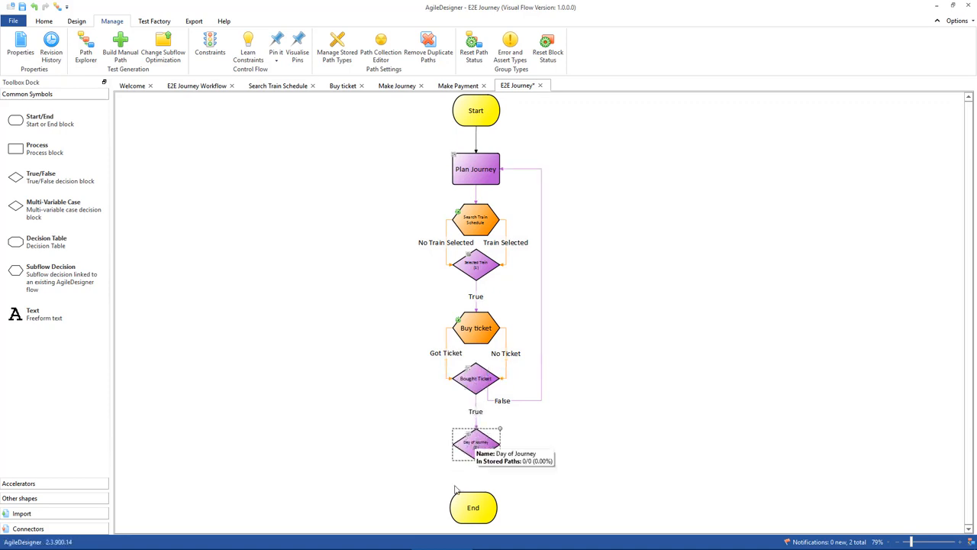
Move End down and add a subflow decision below Day of Journey from E2E Make Journey.vtf, using its Test Cases stored paths.
click(469, 513)
drag(479, 516, 481, 540)
drag(27, 278, 476, 498)
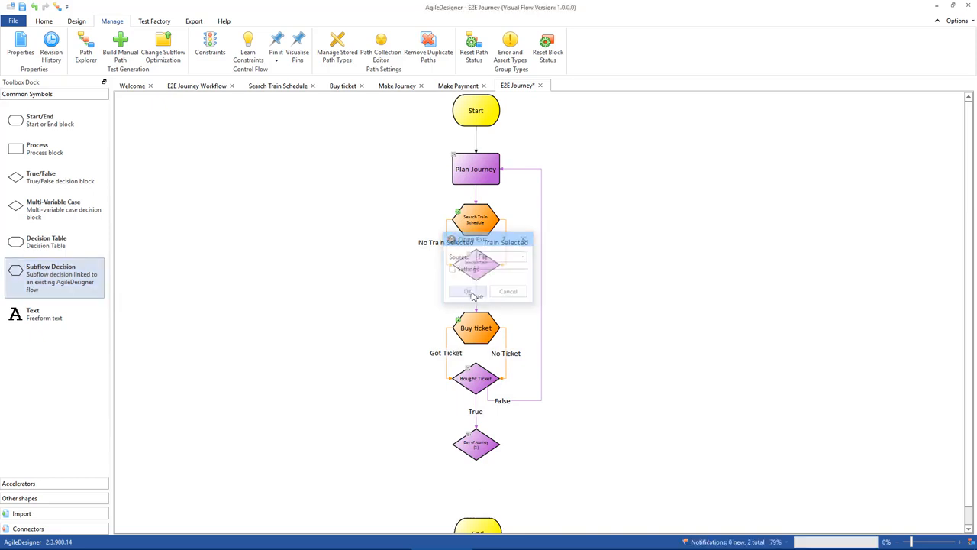
click(469, 292)
click(134, 132)
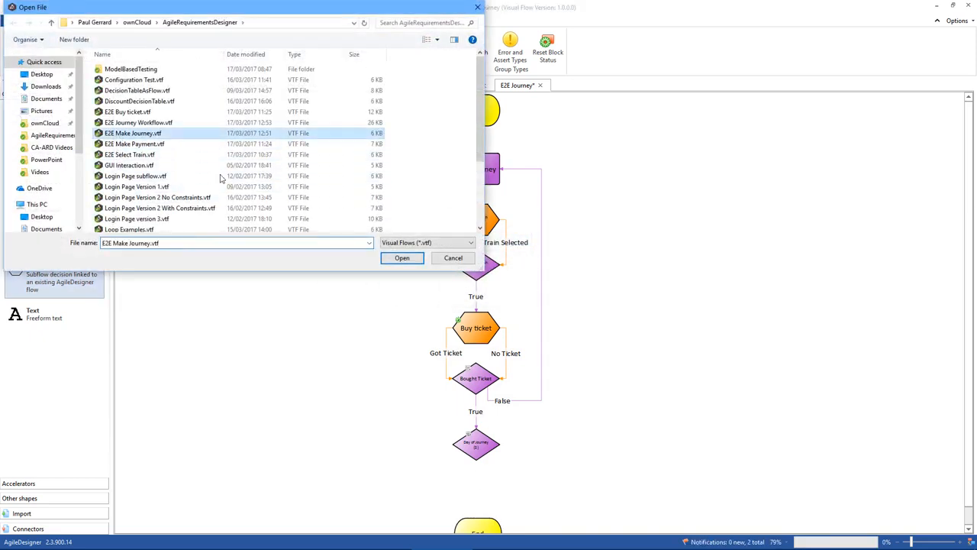
click(401, 257)
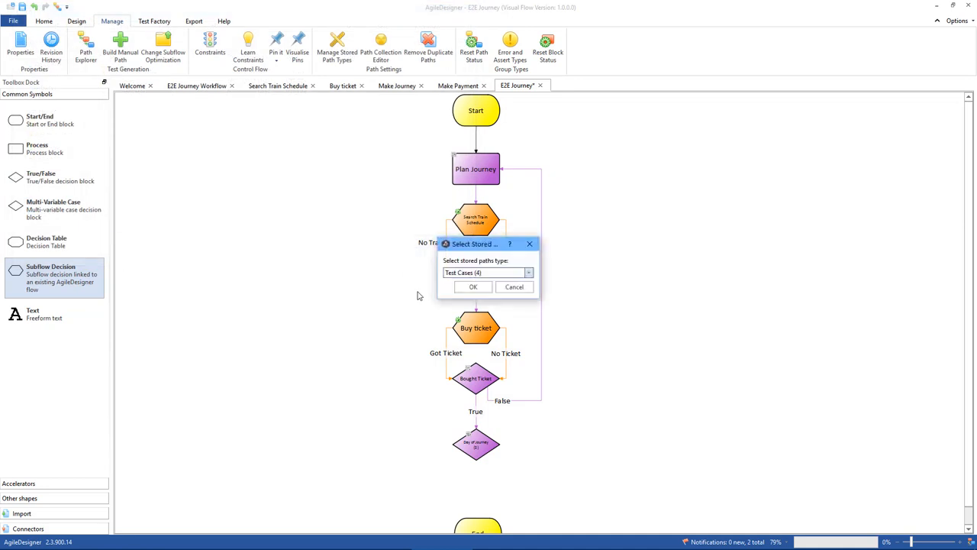
click(471, 288)
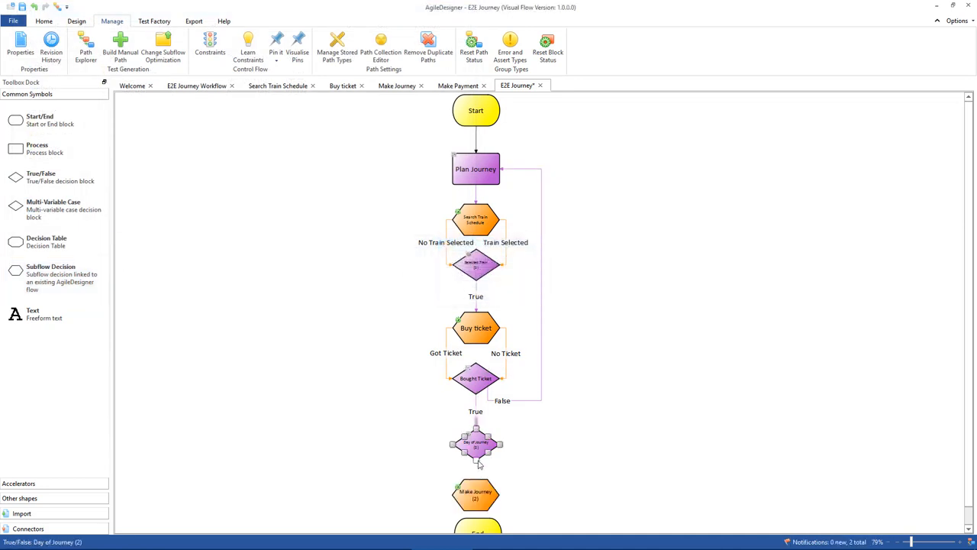
Connect the True output of Day of Journey to the Make Journey block.
drag(474, 461, 478, 483)
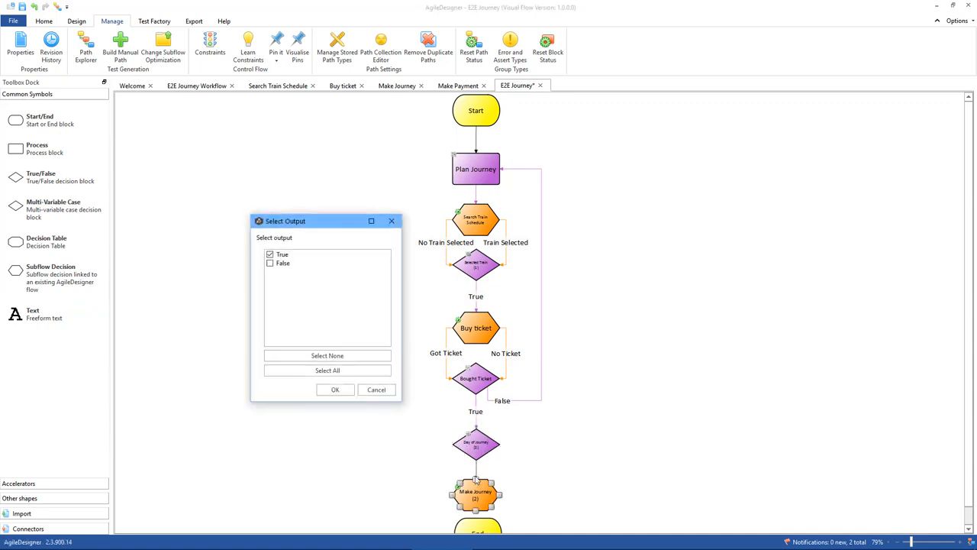
click(334, 391)
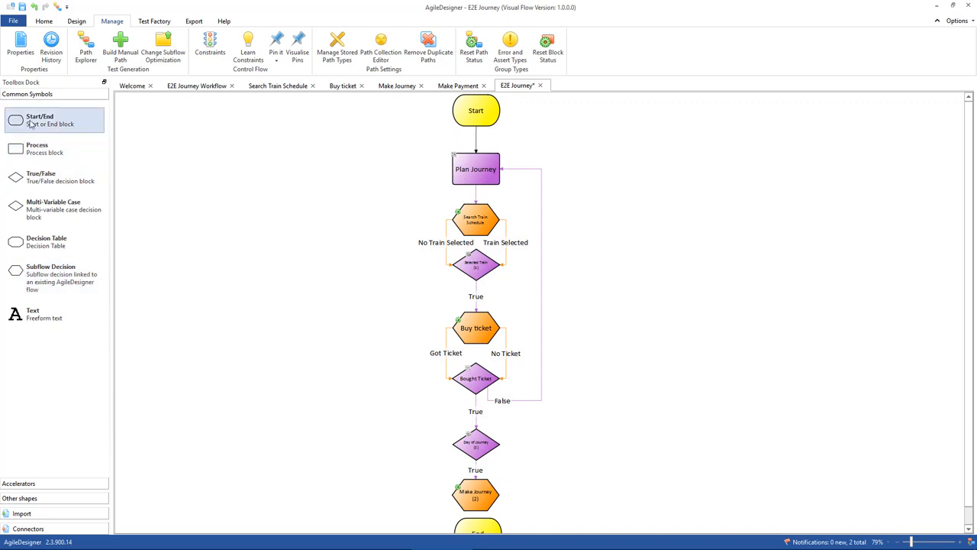
Add an end block named Wait at Home beside Make Journey and connect Make Journey's Go Home output to it.
drag(32, 122, 596, 495)
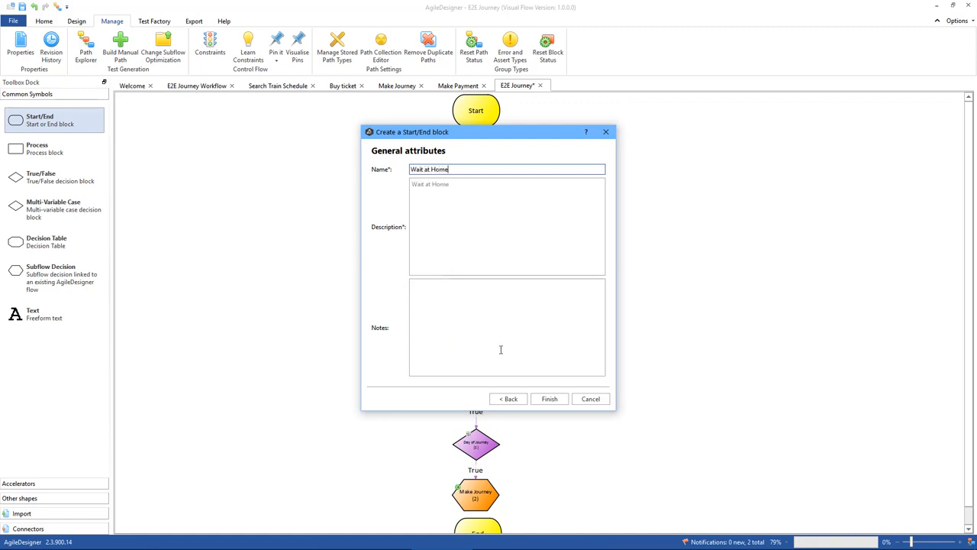
click(549, 399)
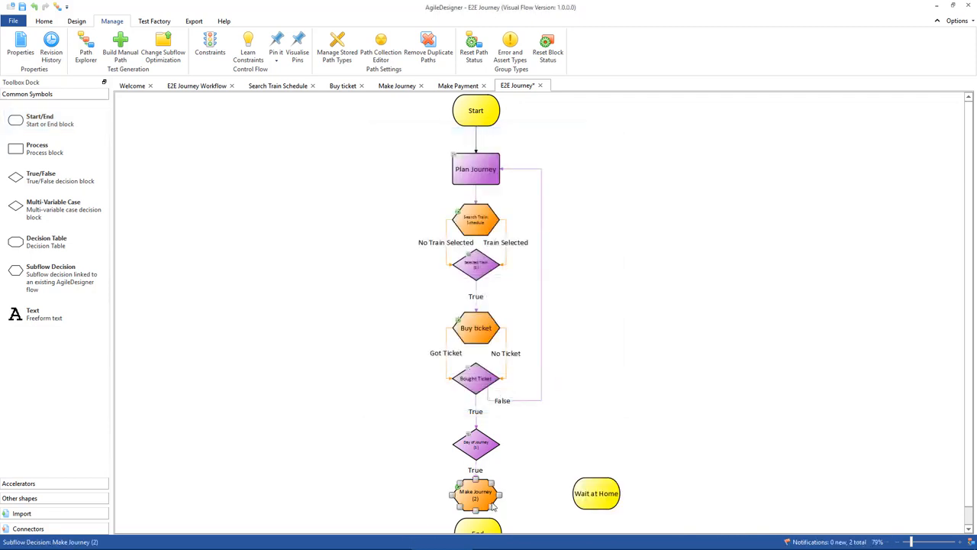
drag(499, 498, 574, 500)
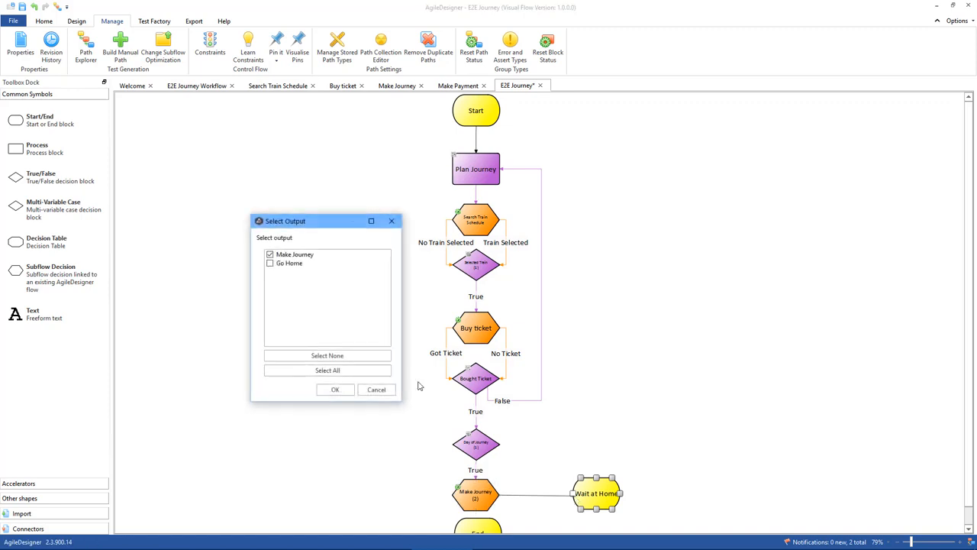
click(270, 262)
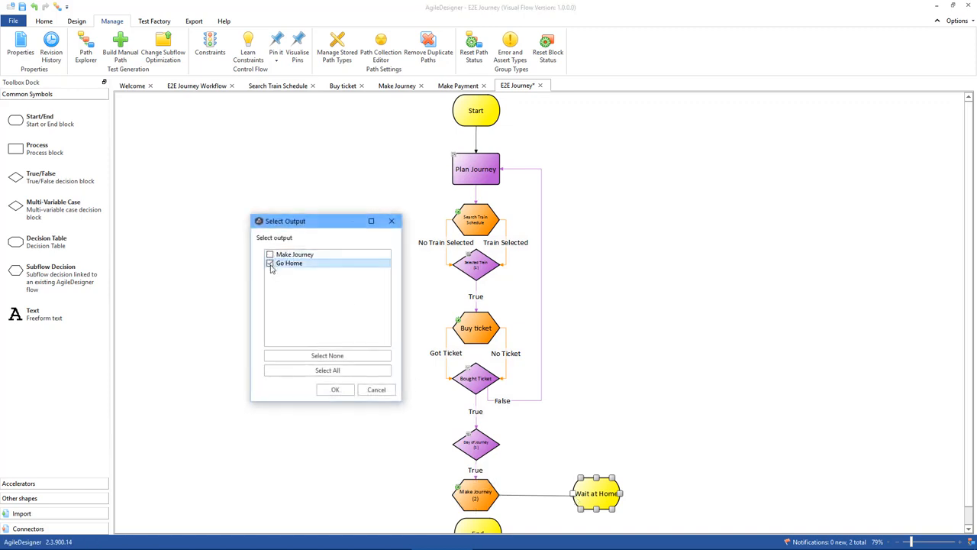
click(324, 390)
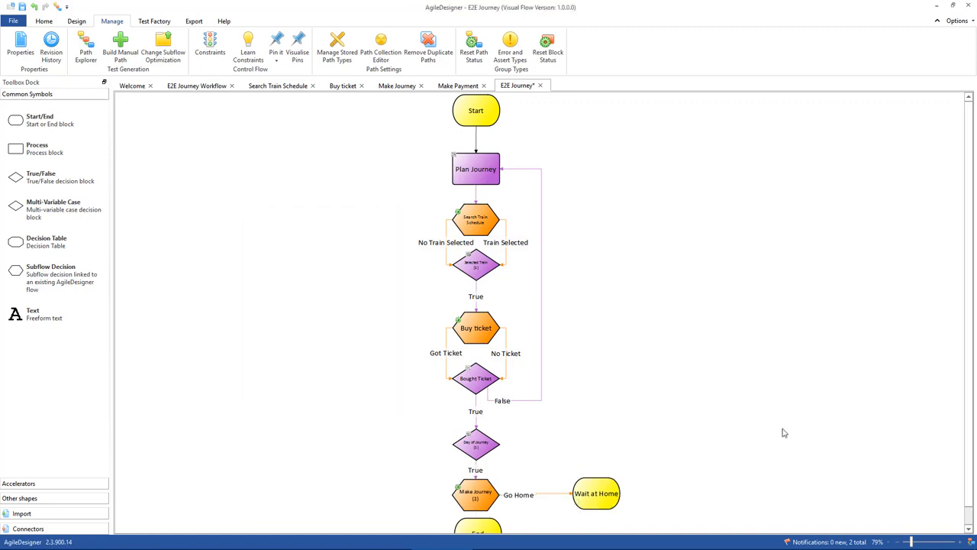
Move the End block further below Make Journey and connect the Make Journey output to it.
scroll(775, 425, down, 1)
click(474, 504)
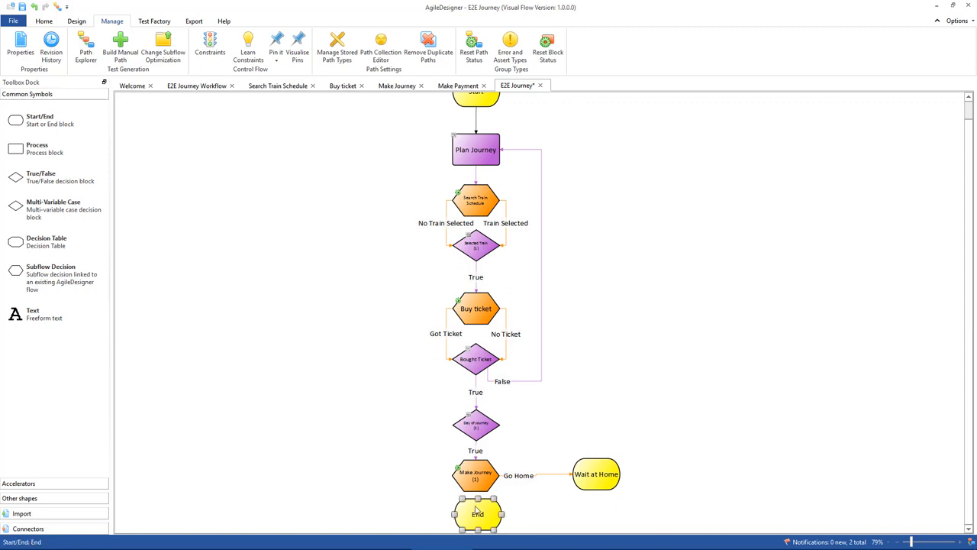
key(Delete)
key(ctrl+z)
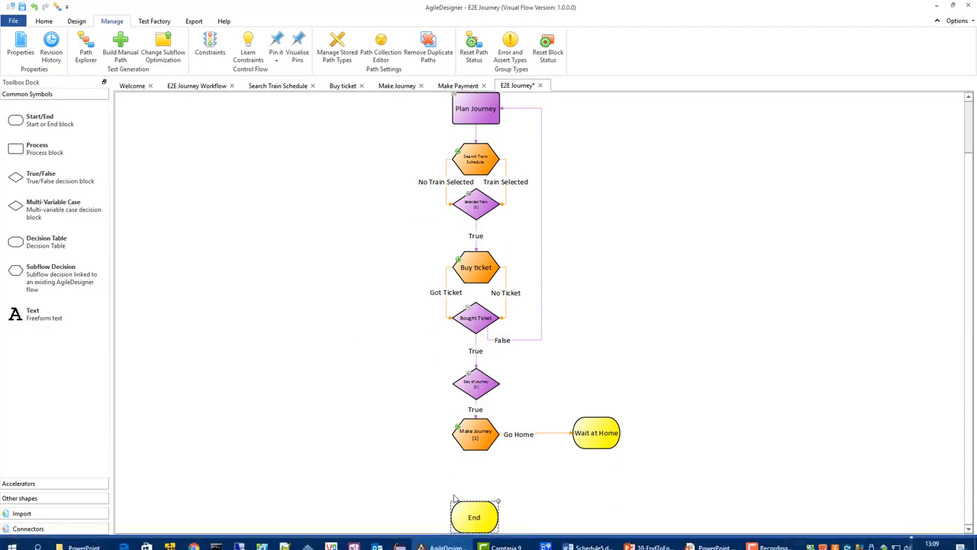
drag(474, 452, 472, 509)
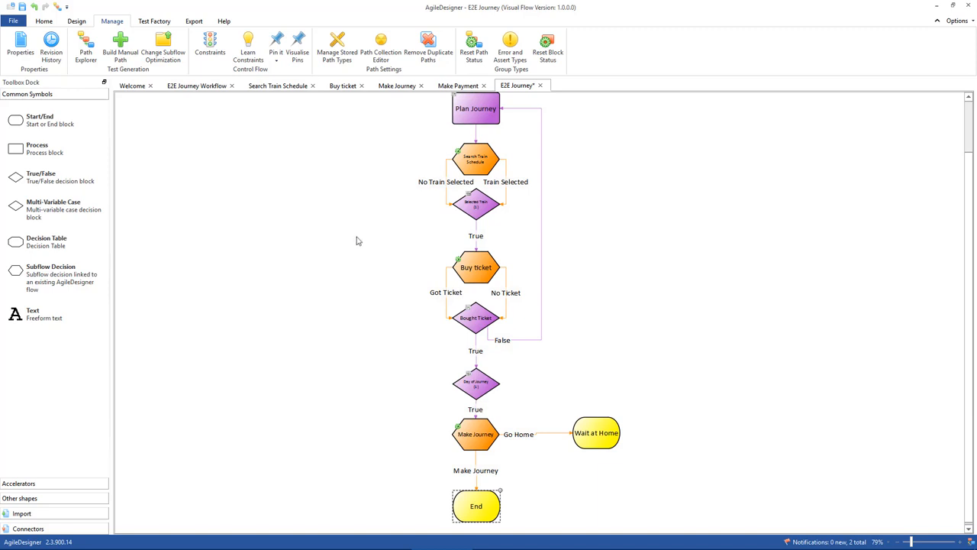
scroll(360, 237, up, 1)
scroll(358, 238, down, 1)
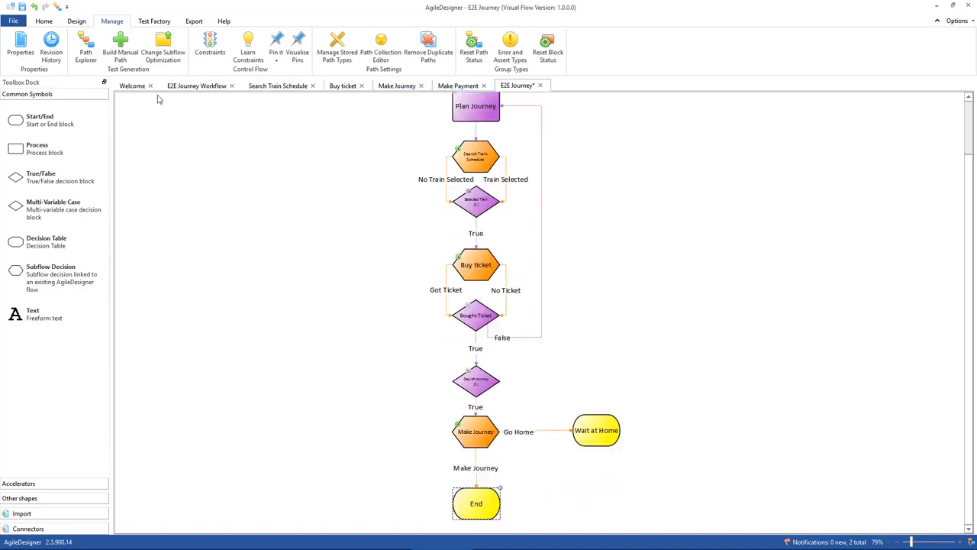
In the E2E Journey Workflow flow, create a Must Not Occur Together constraint on Search Train Schedule -> No Train Selected and Selected Train -> True.
click(195, 88)
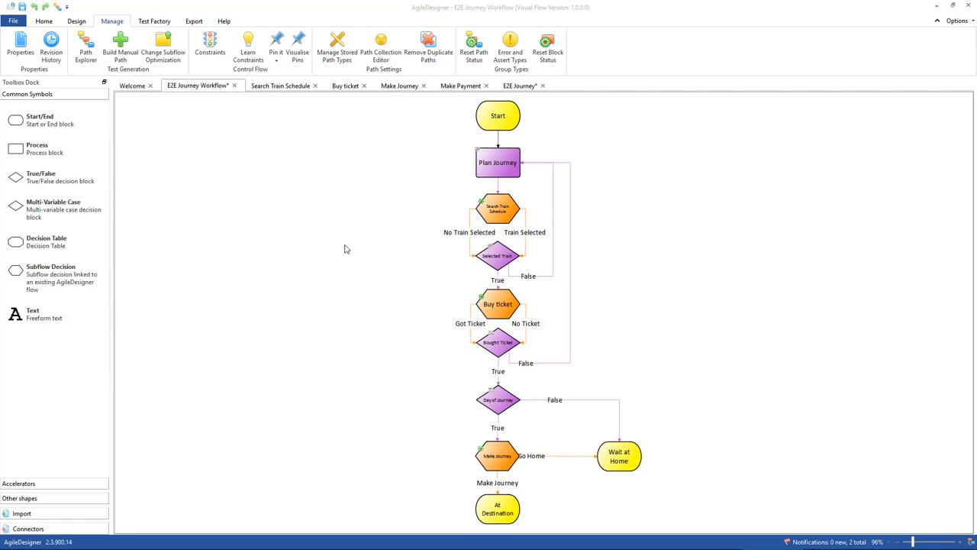
click(210, 45)
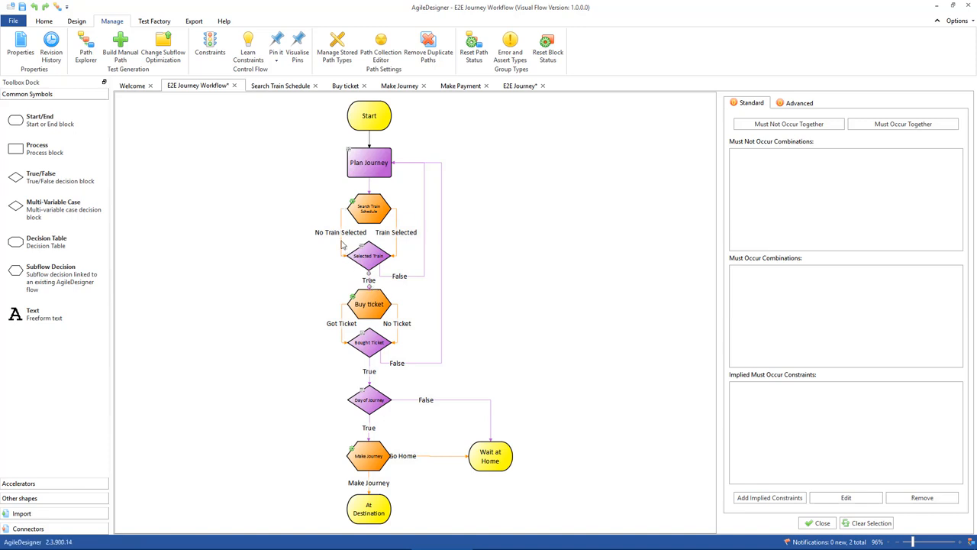
click(779, 127)
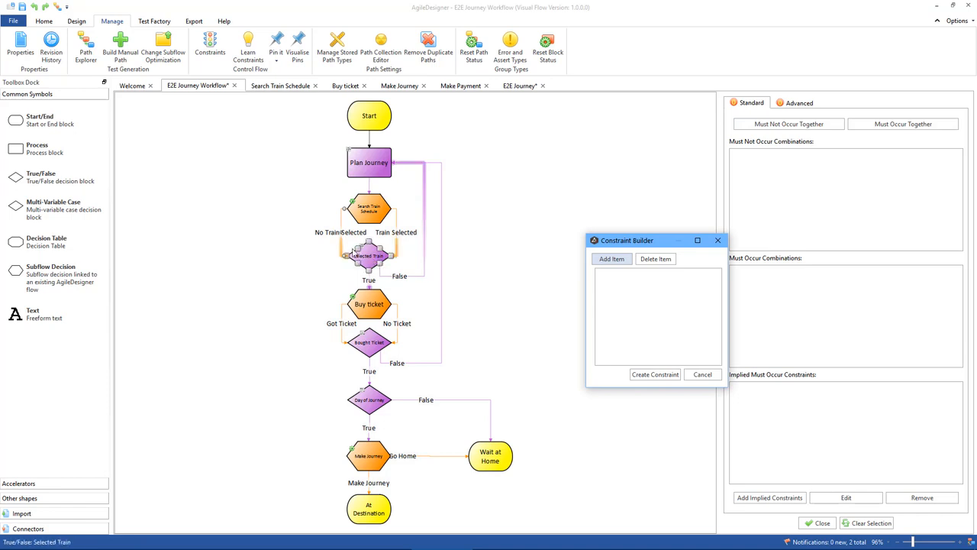
click(611, 260)
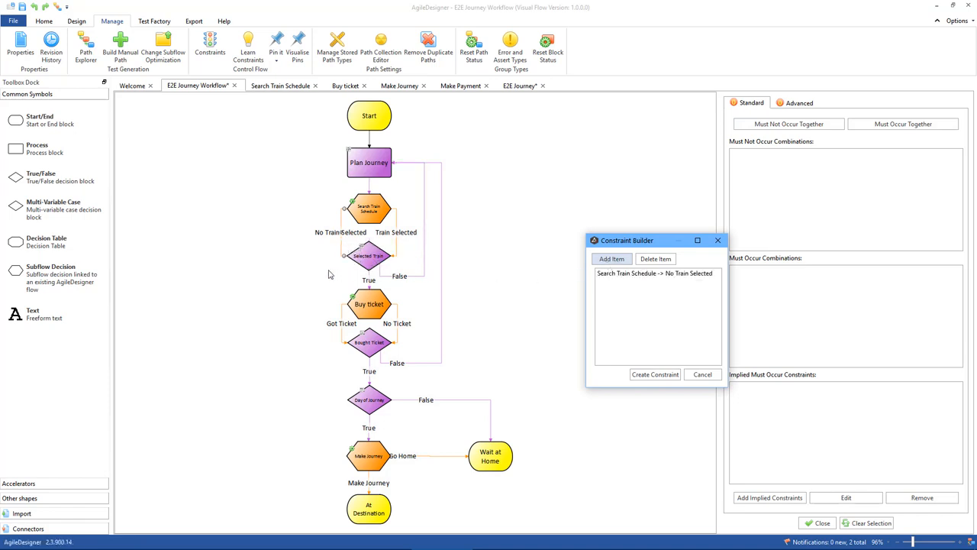
click(369, 284)
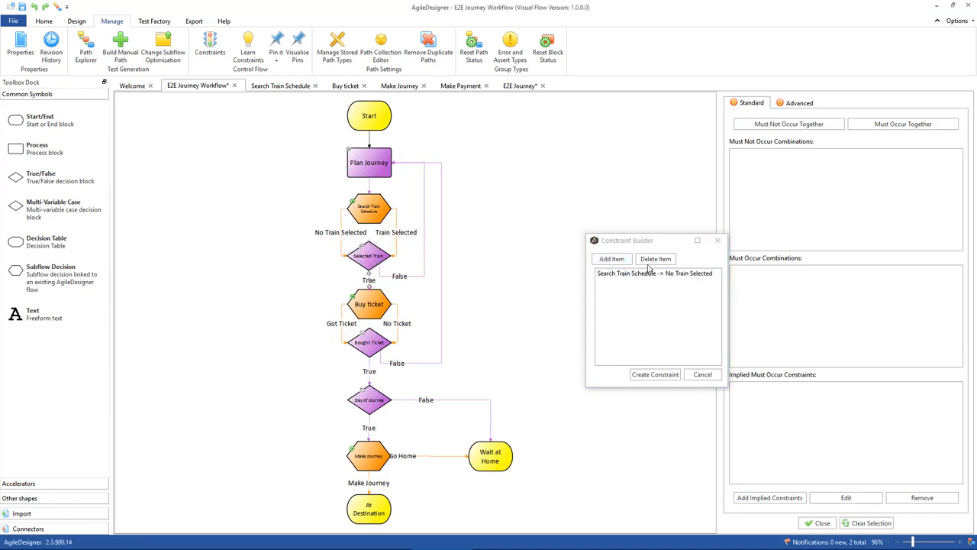
click(619, 260)
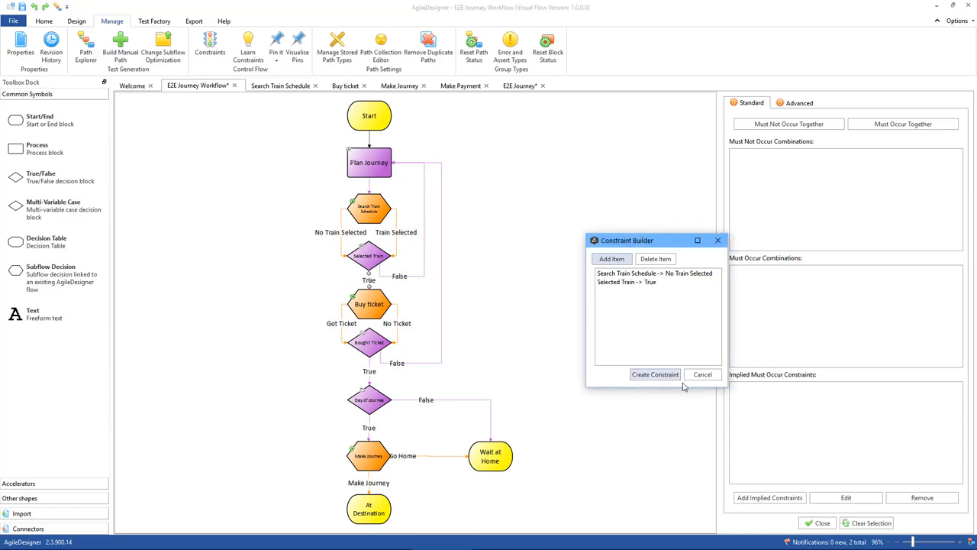
click(655, 375)
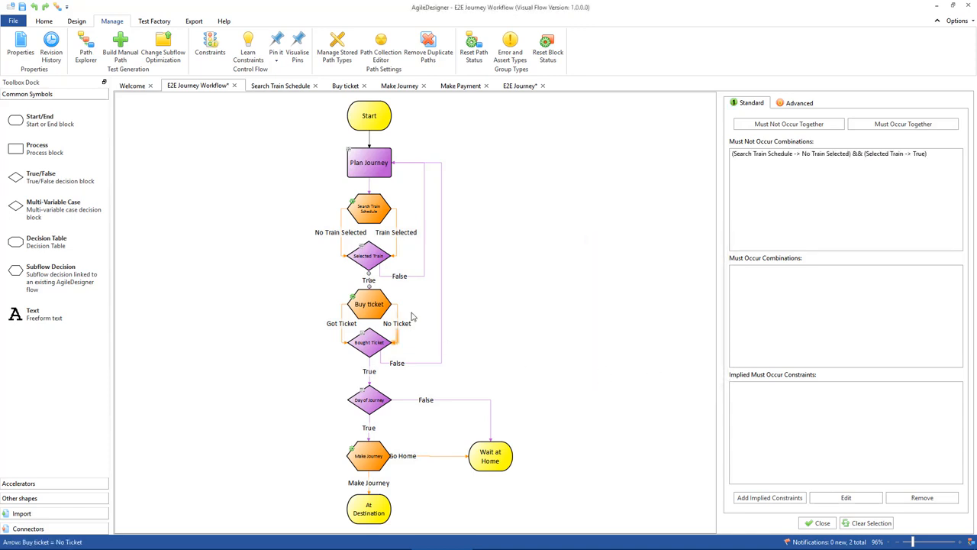
Create a Must Not Occur Together constraint on Buy ticket -> No Ticket and Bought Ticket -> True, and close the constraints editor.
click(371, 336)
click(398, 330)
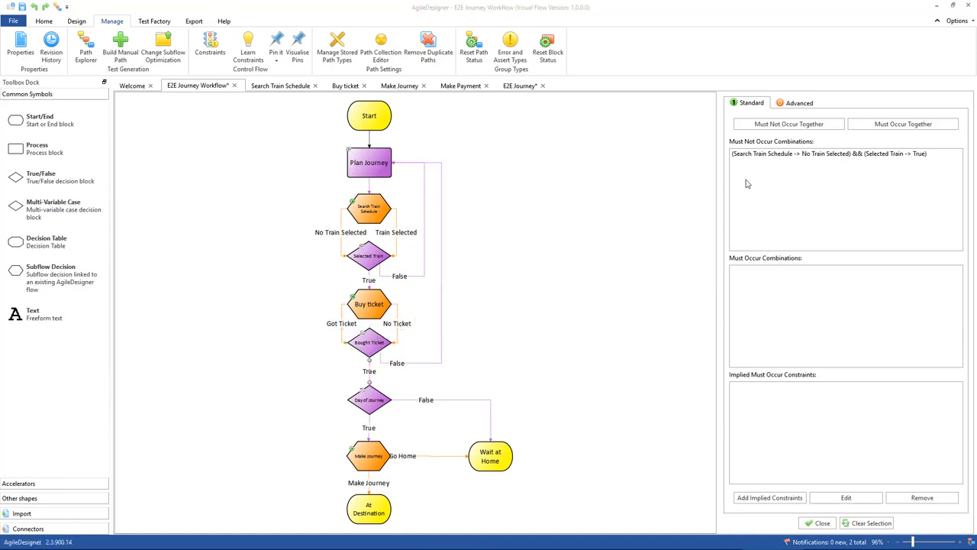
click(777, 127)
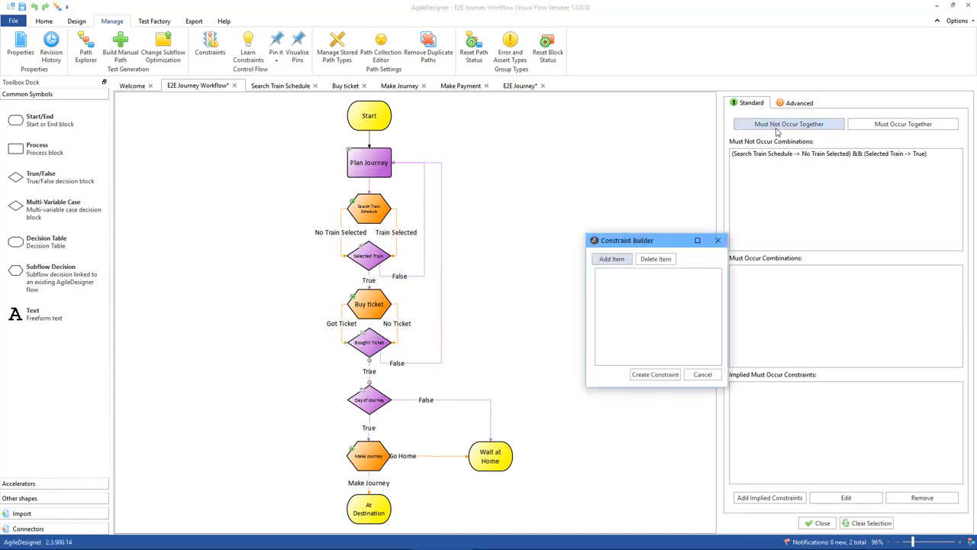
click(396, 328)
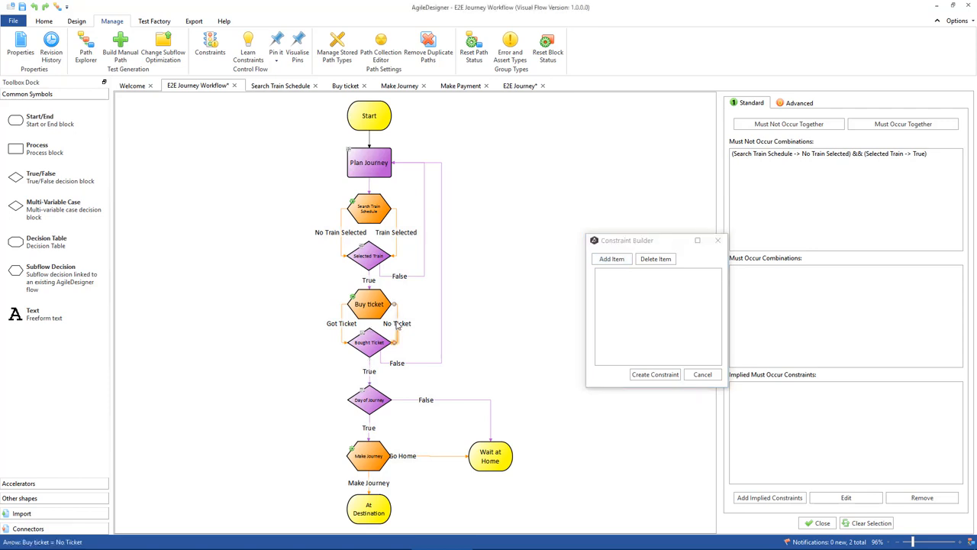
click(611, 258)
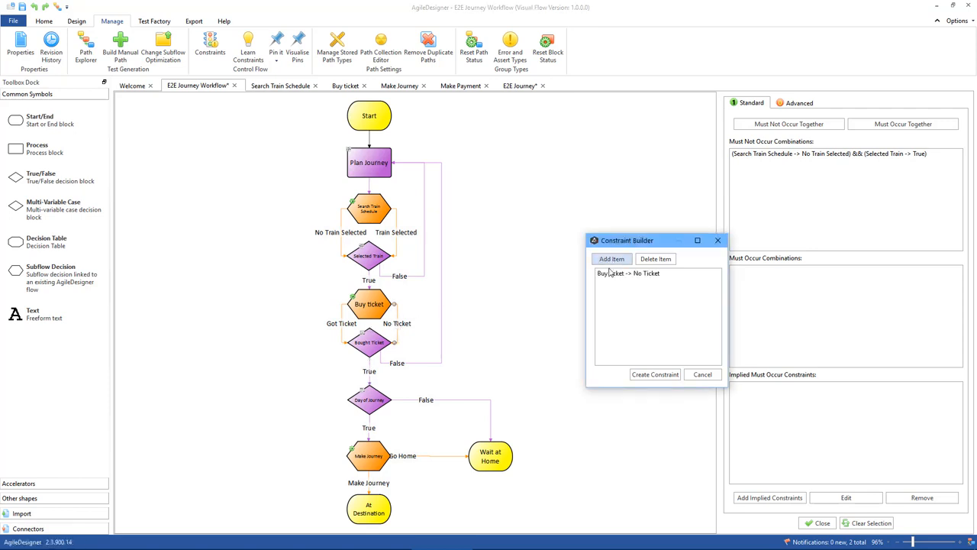
click(370, 375)
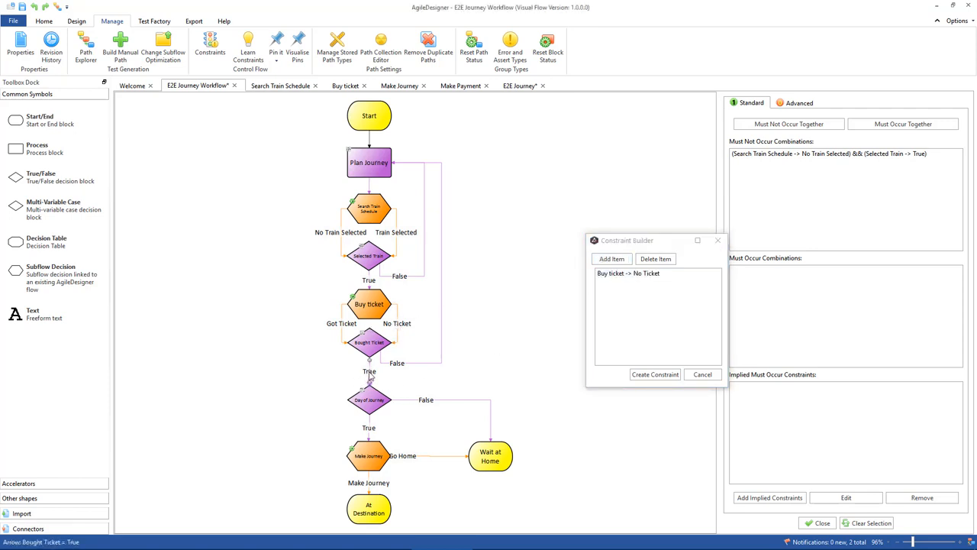
click(611, 259)
click(655, 375)
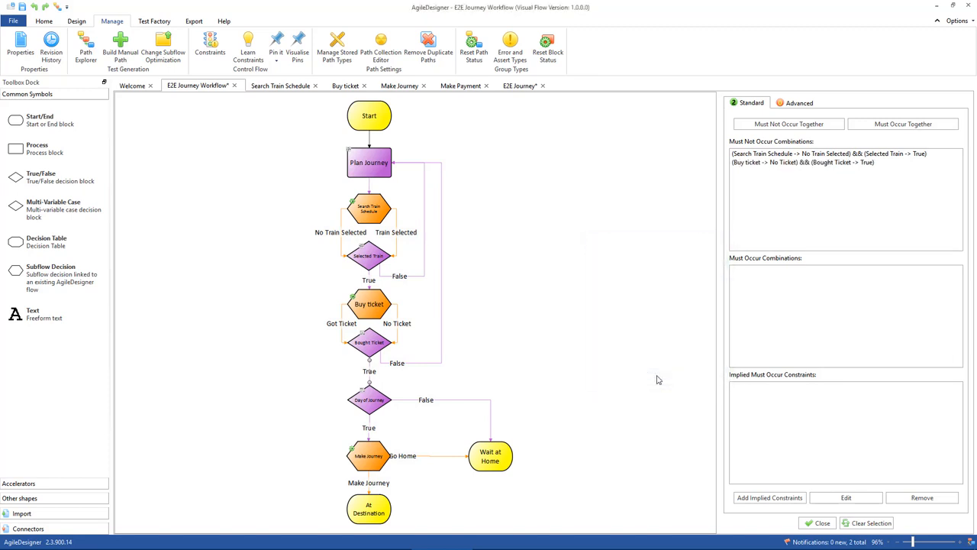
click(822, 523)
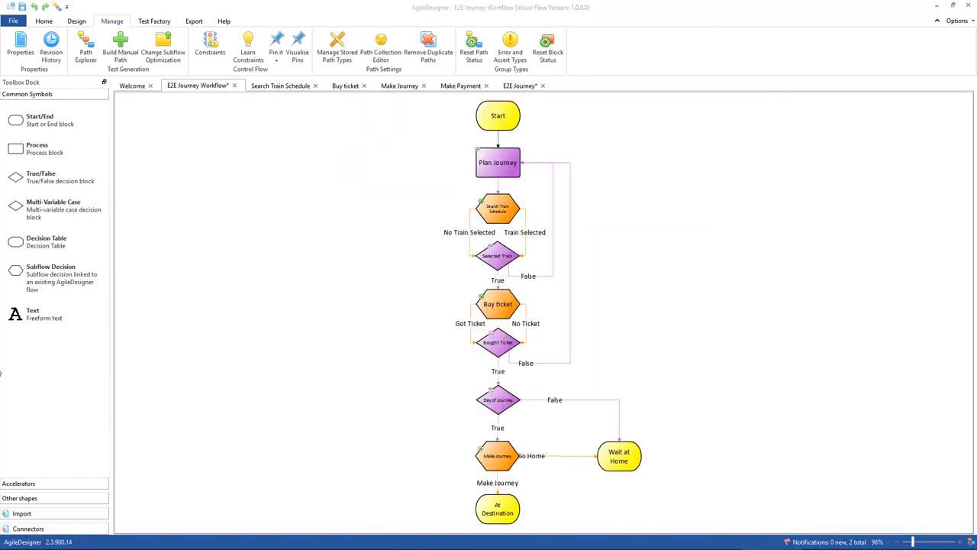
Generate test case paths for the flow in Path Explorer using the Full Coverage - All Possible Paths optimization.
click(84, 52)
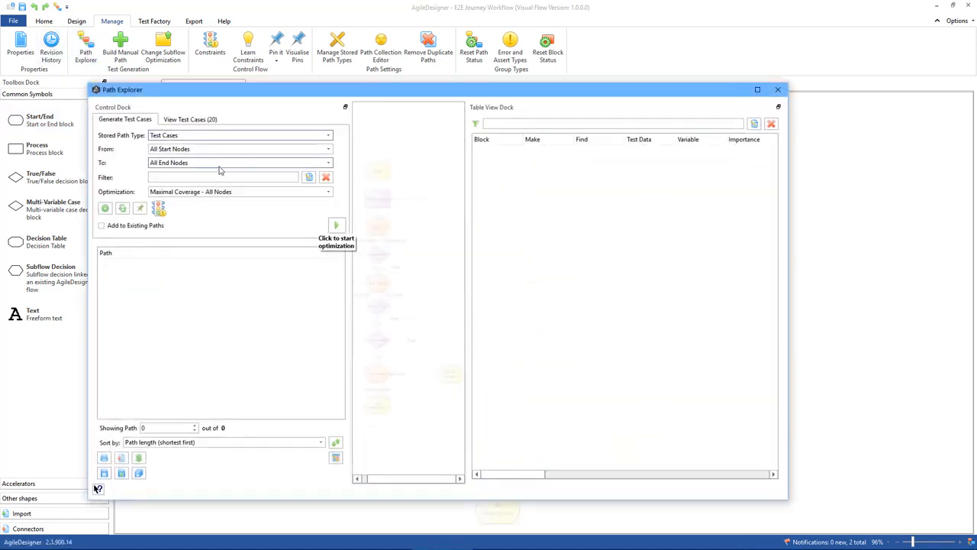
click(318, 196)
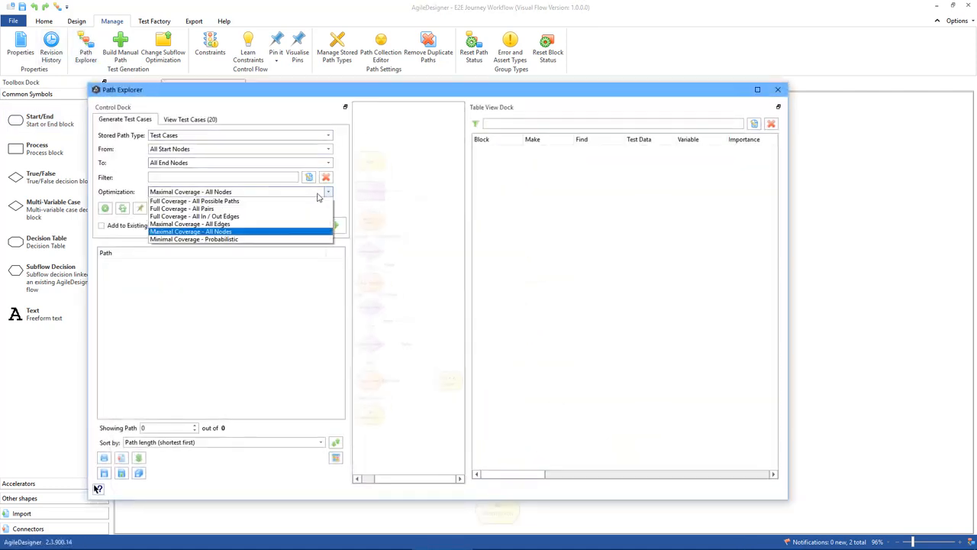
click(265, 203)
click(336, 226)
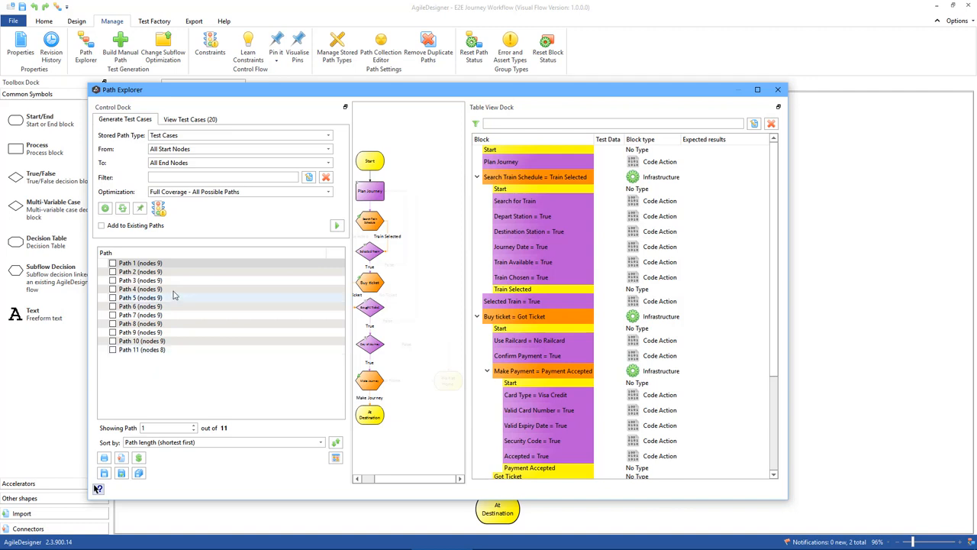
Step through the generated paths and examine the route and end point each takes through the flow.
key(Down)
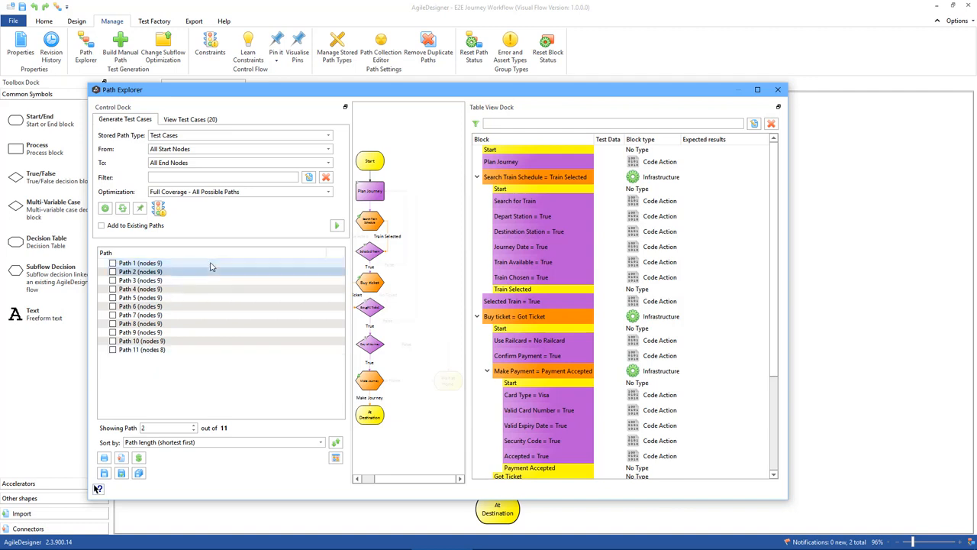
key(Down)
key(Down)
key(Down)
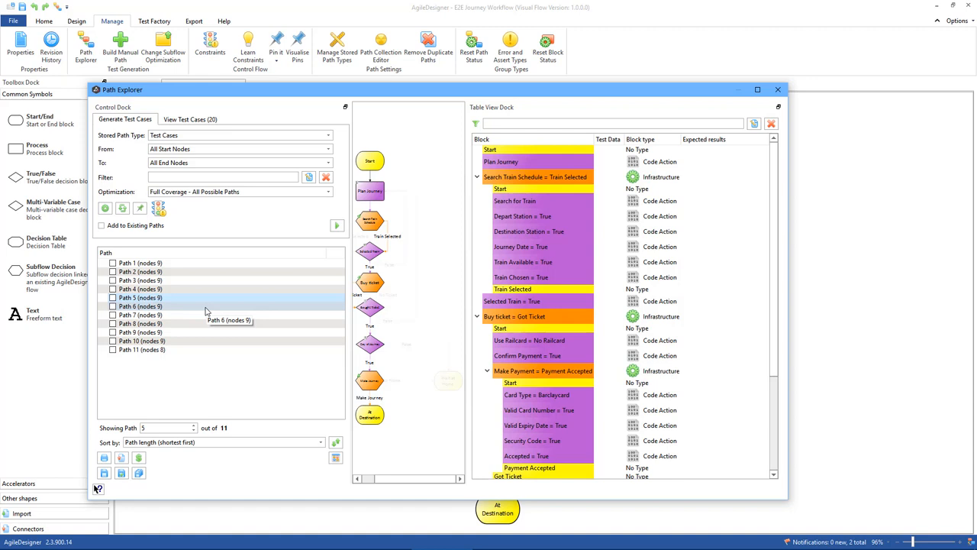
key(Down)
key(Down)
key(Down)
key(Down)
key(Down)
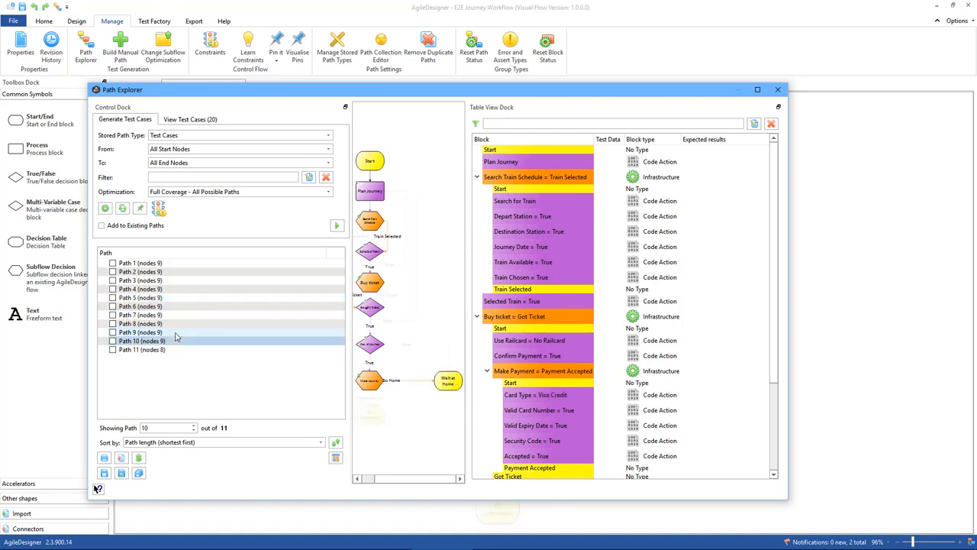
key(Down)
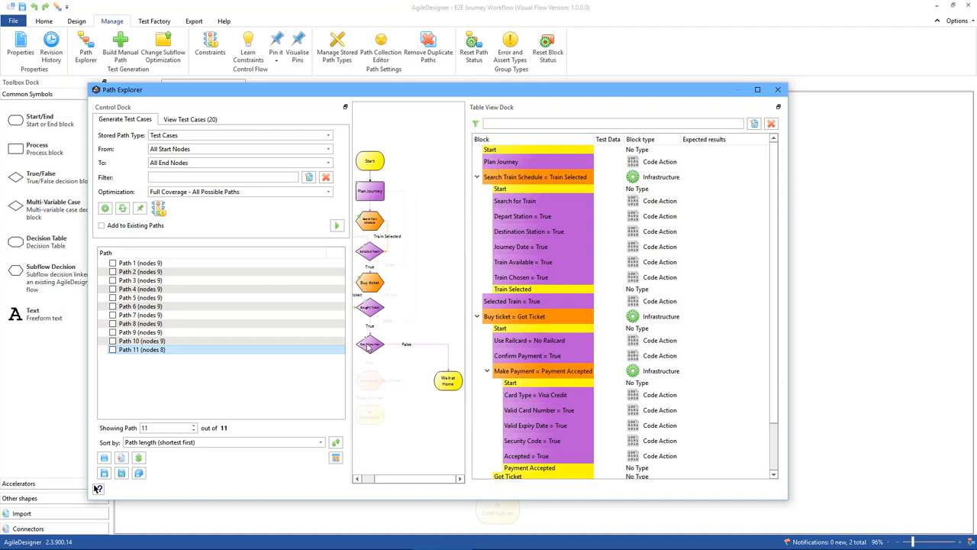
key(Up)
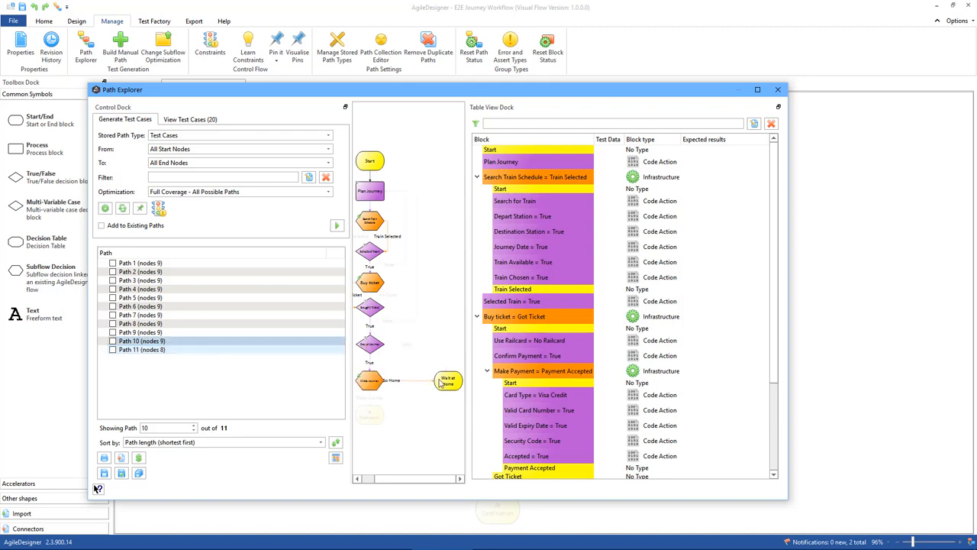
key(Up)
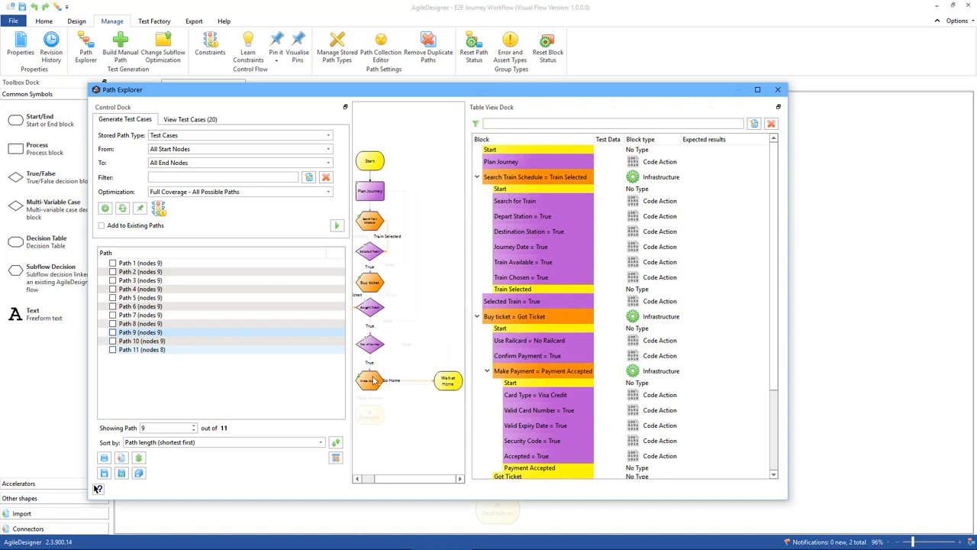
mouse_move(374, 380)
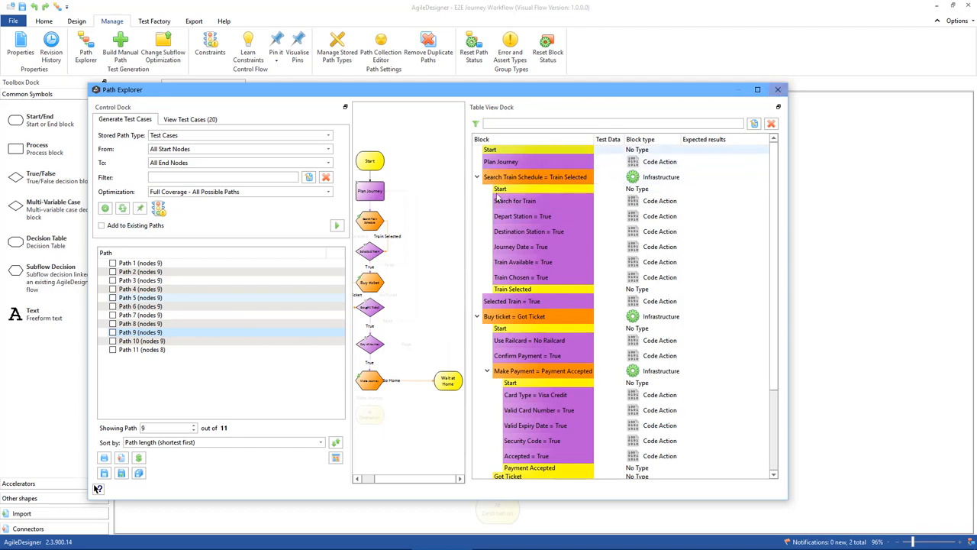
Set the loop insertion count to 1 for the Selected Train = False and Bought Ticket = False loops back to Plan Journey.
click(122, 208)
click(326, 151)
click(328, 184)
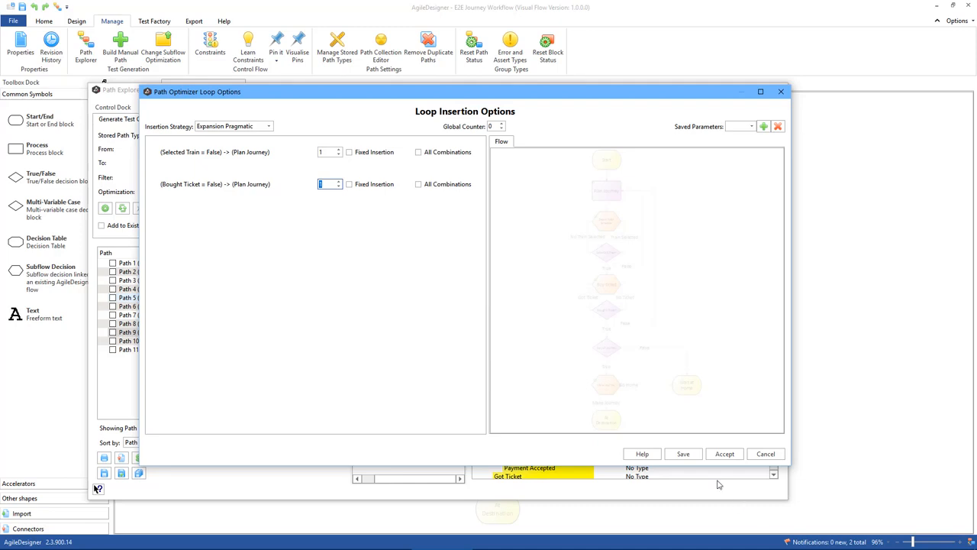
click(724, 454)
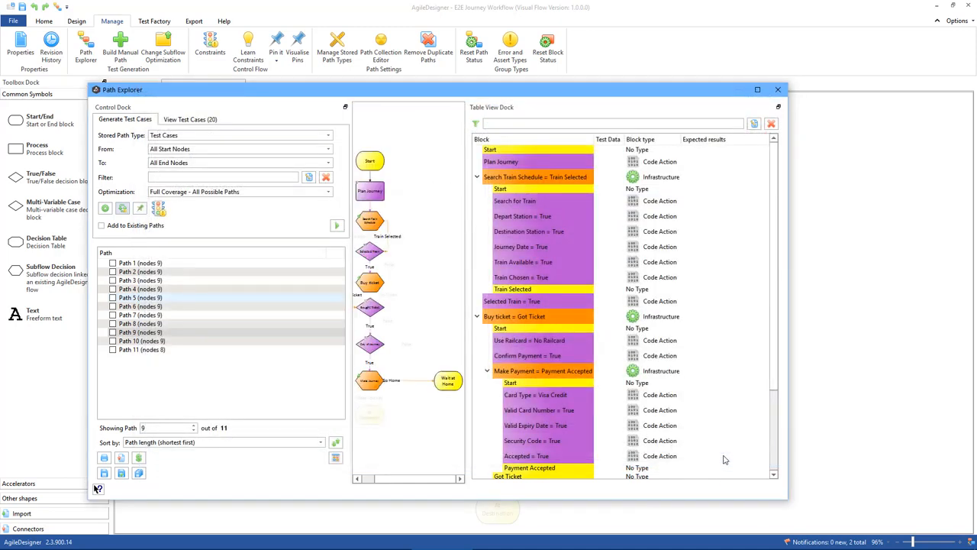
Regenerate the E2E Journey Workflow test case paths with the loops included, step through them to examine their routes, and close Path Explorer.
click(336, 228)
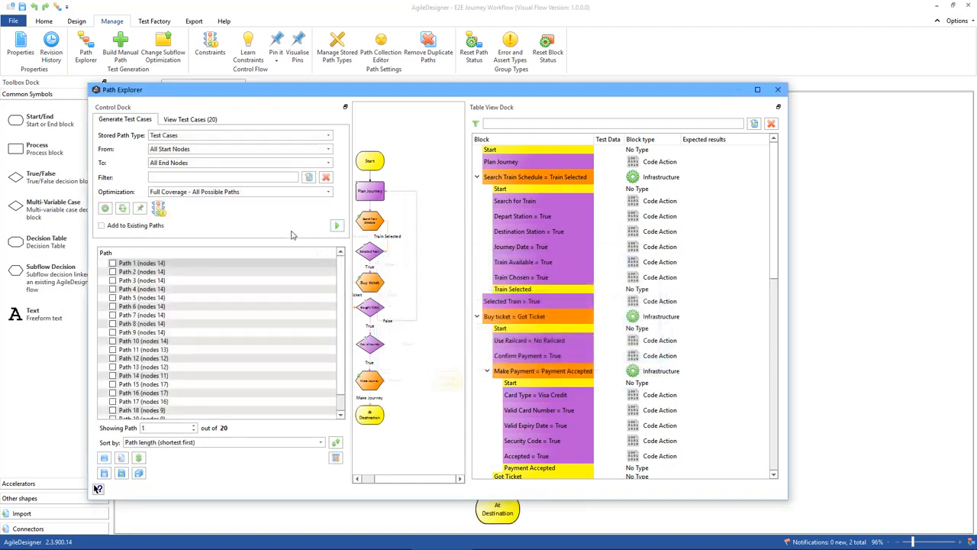
key(Down)
key(Down)
key(Down)
key(Down)
key(Down)
key(Down)
key(Down)
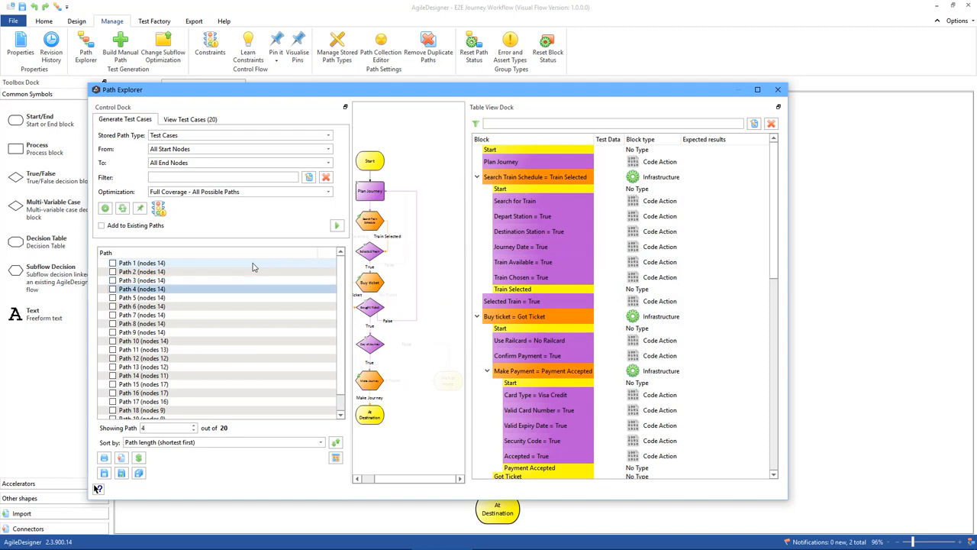
key(Down)
key(Down)
key(Down)
key(Down)
key(Down)
key(Down)
key(Down)
key(Down)
key(Down)
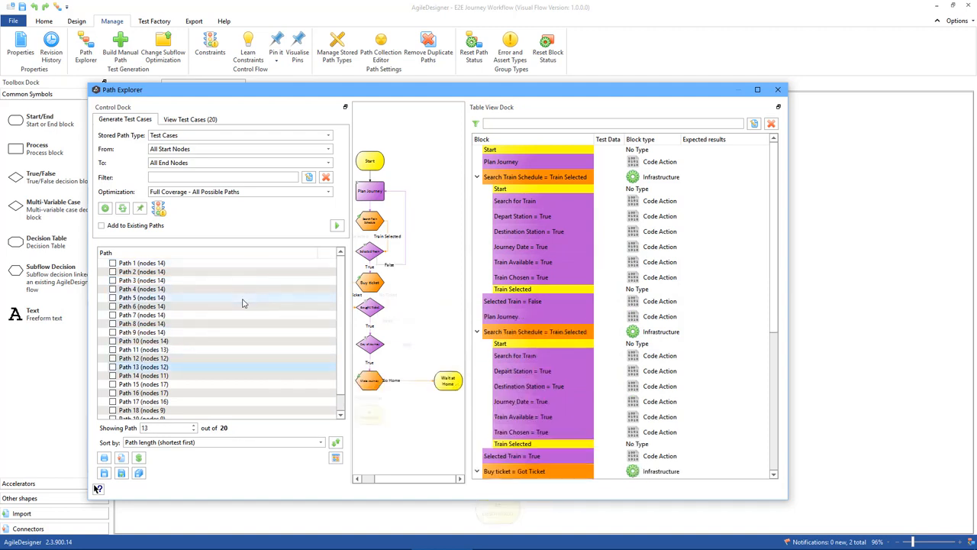
key(Down)
key(Down)
key(Down)
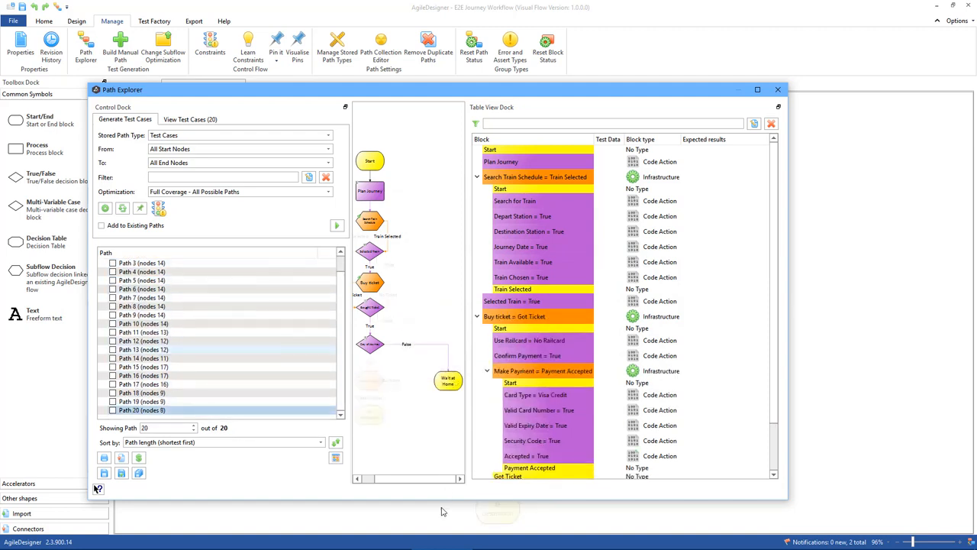
drag(411, 479, 364, 480)
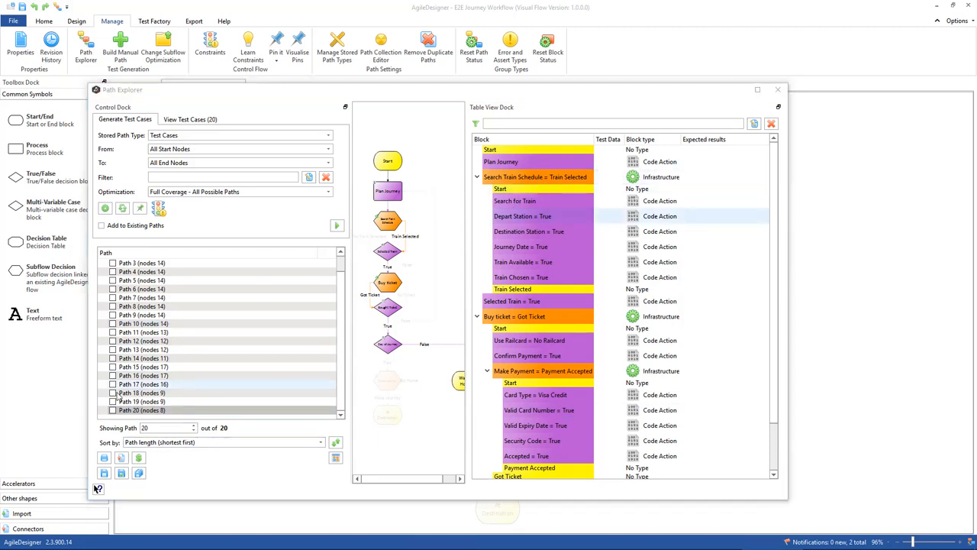
click(778, 90)
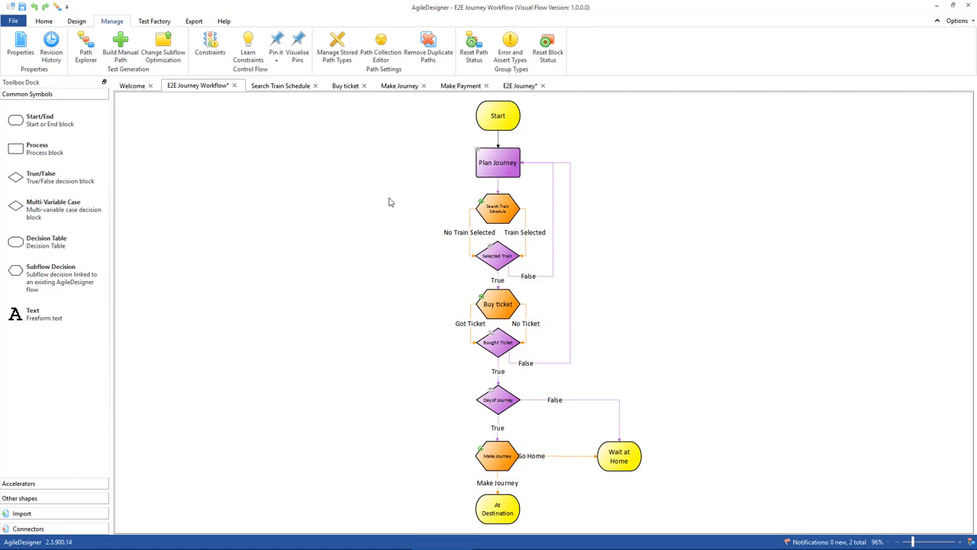
Examine the Make Payment subflow block in the Buy ticket flow and the decisions inside the Make Payment flow.
click(345, 86)
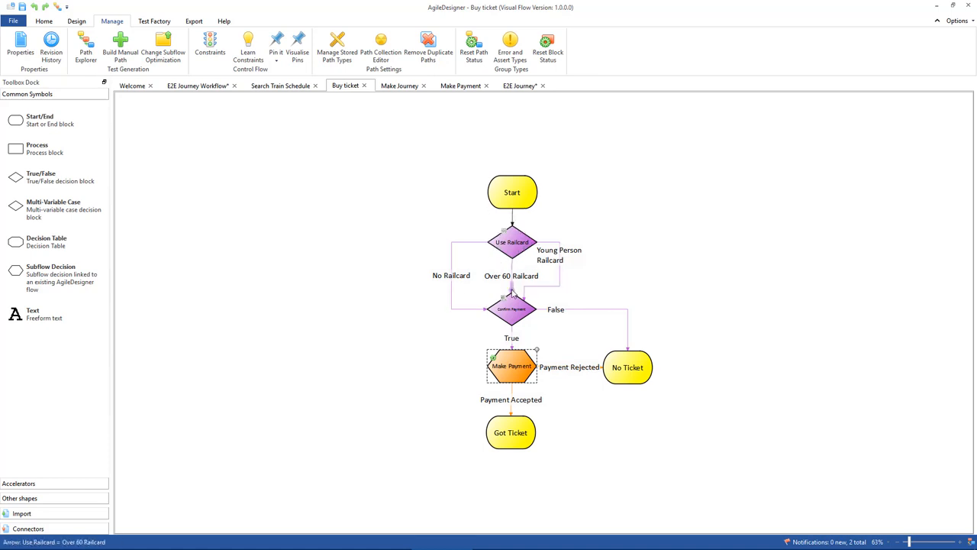
click(515, 377)
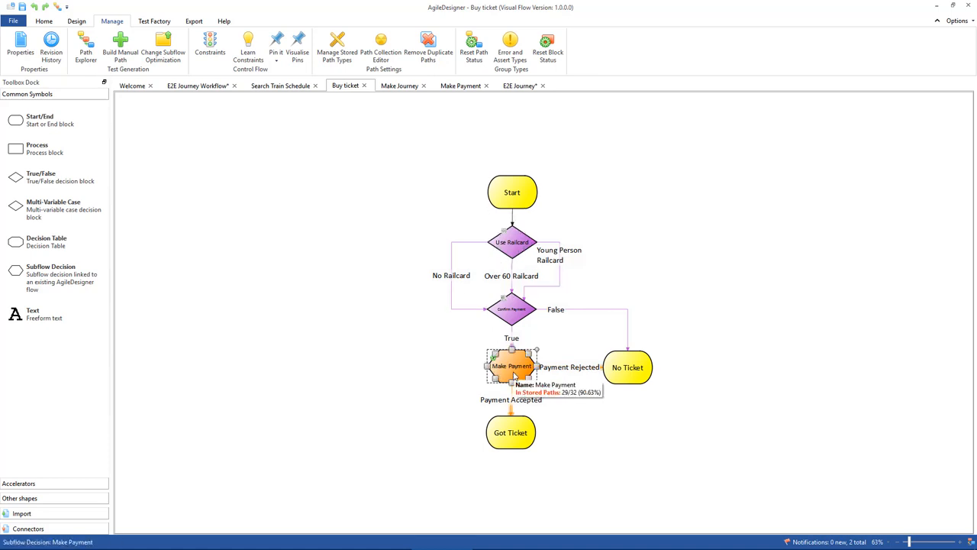
click(458, 86)
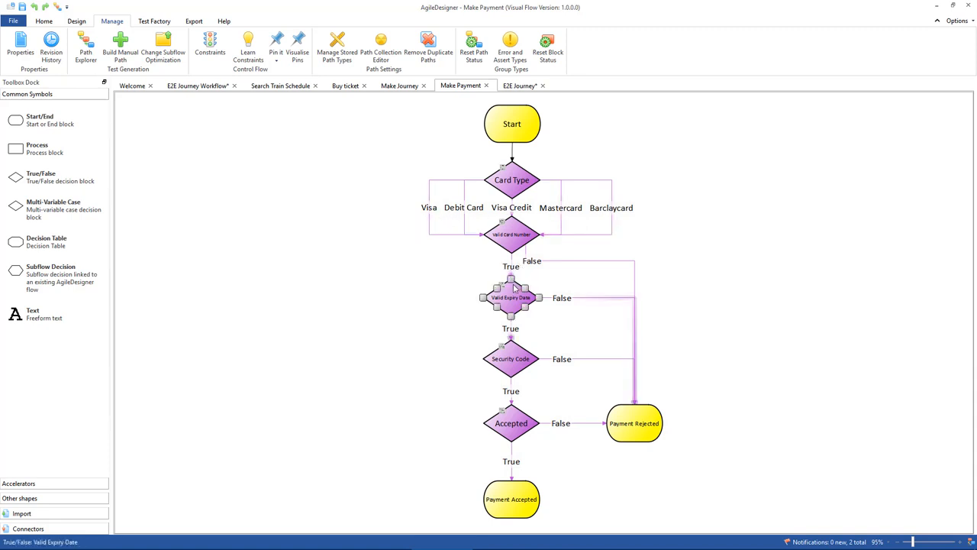
click(518, 425)
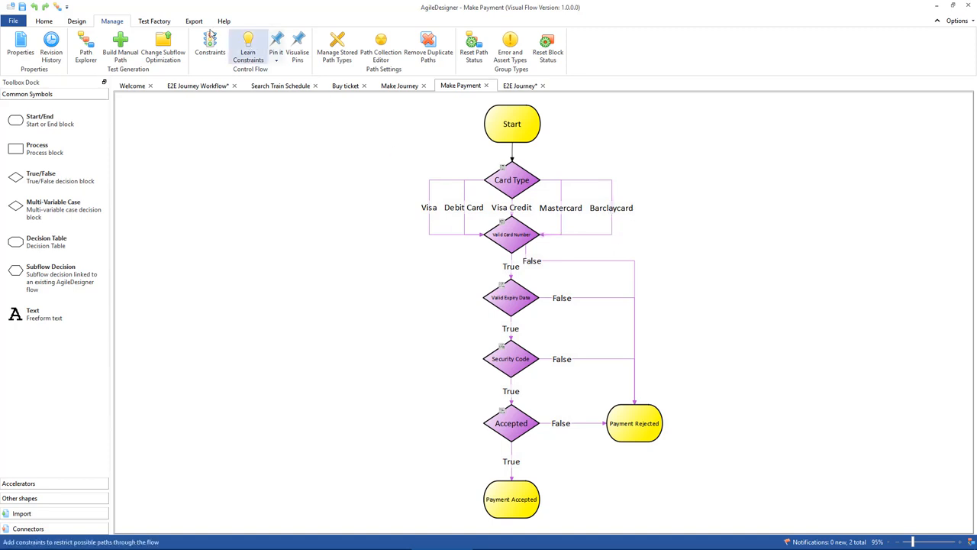
Check the stored test cases of the Make Payment flow and generate paths using the Maximal Coverage - All Nodes optimization.
click(88, 48)
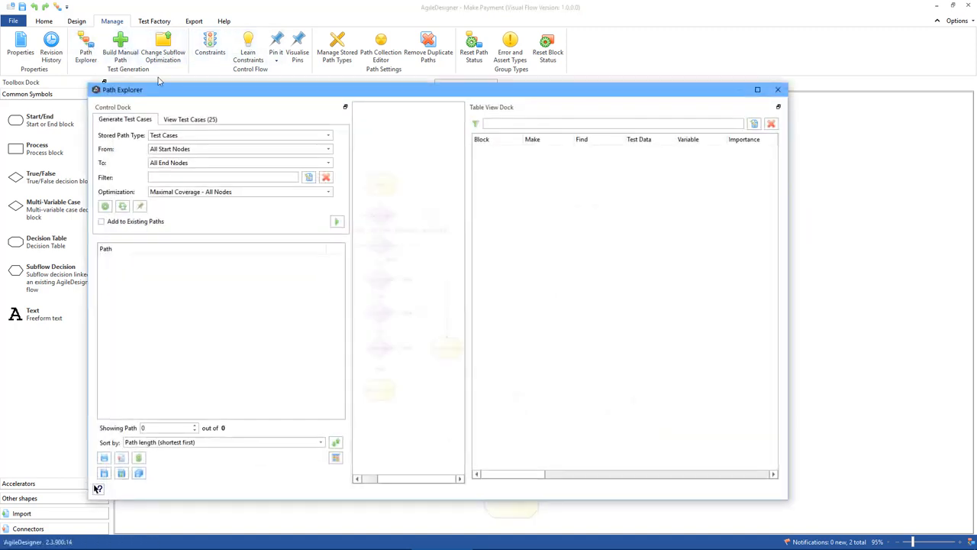
click(190, 120)
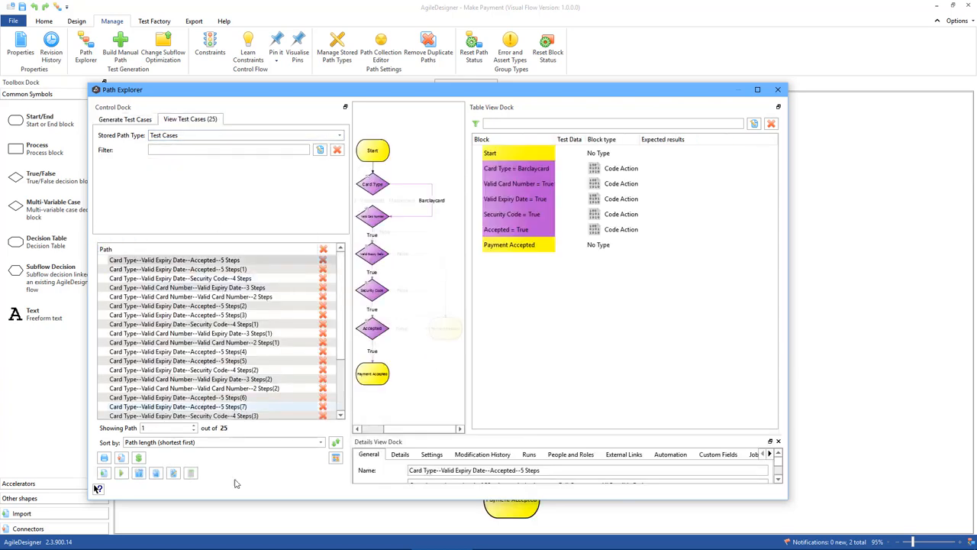
click(122, 120)
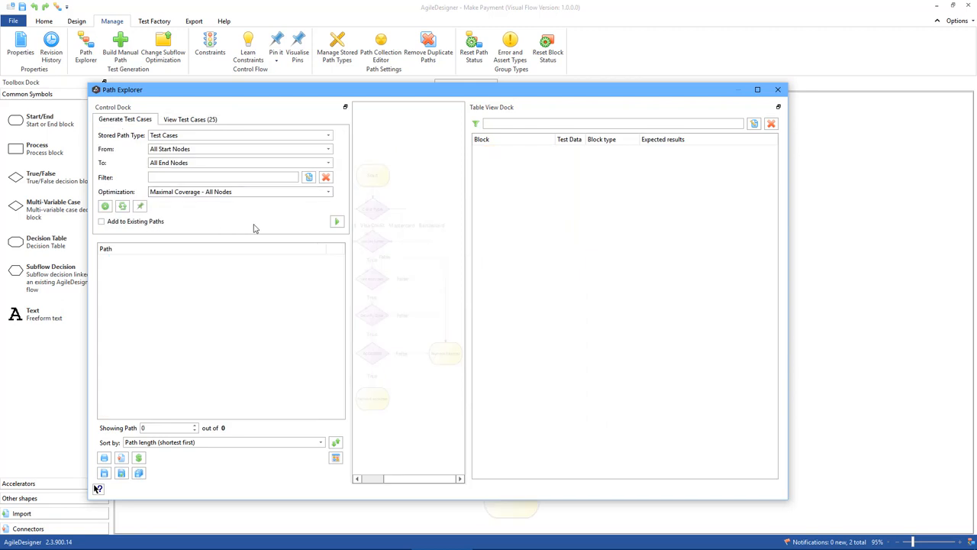
click(319, 193)
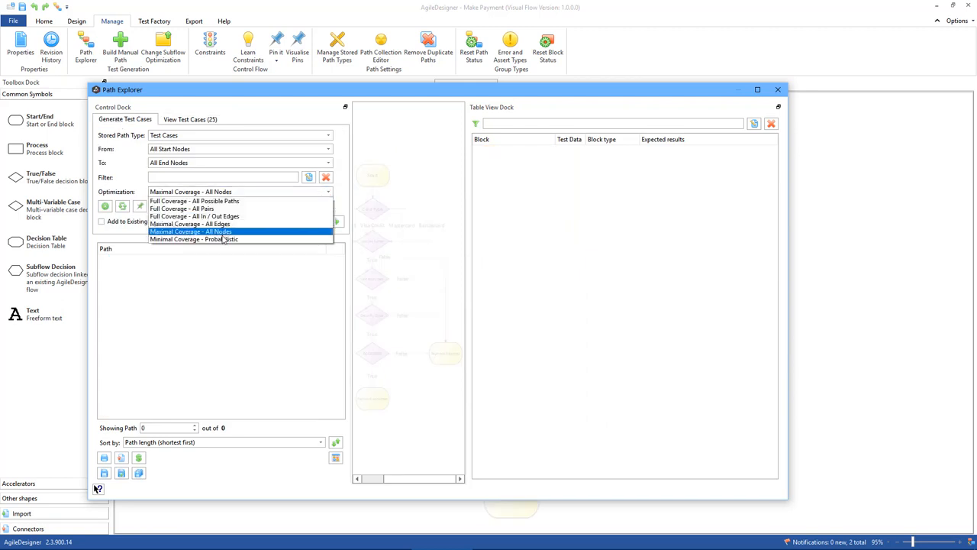
click(284, 230)
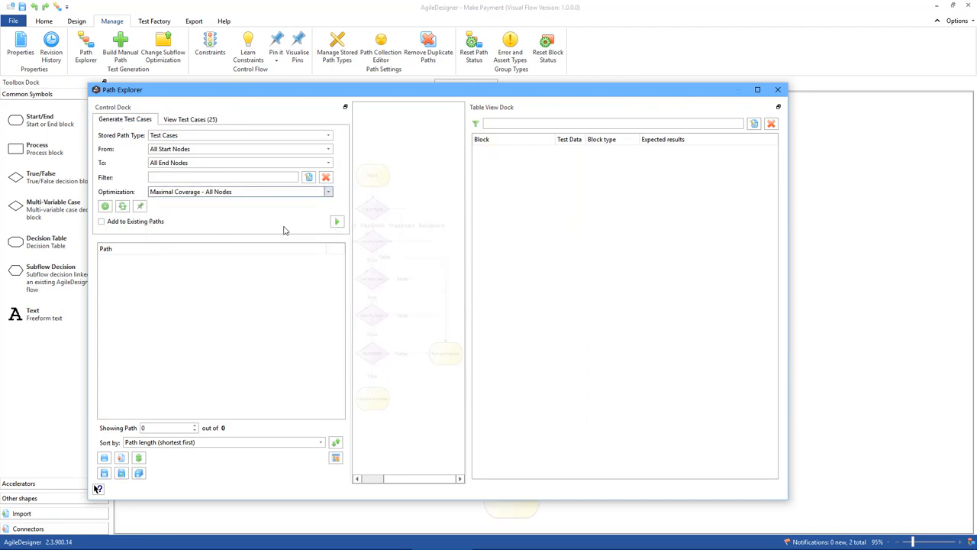
click(337, 221)
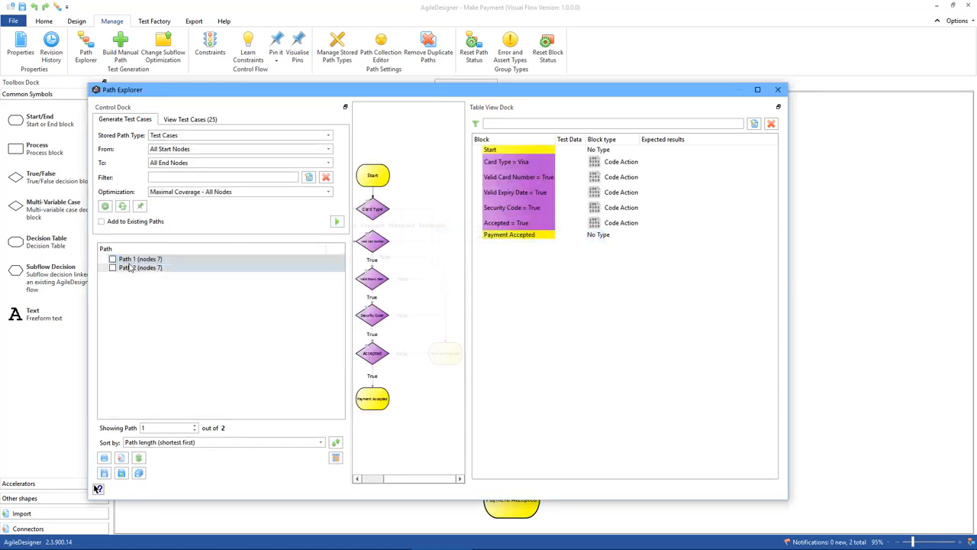
Examine the card type and end point of each generated Make Payment path, and close Path Explorer.
click(373, 478)
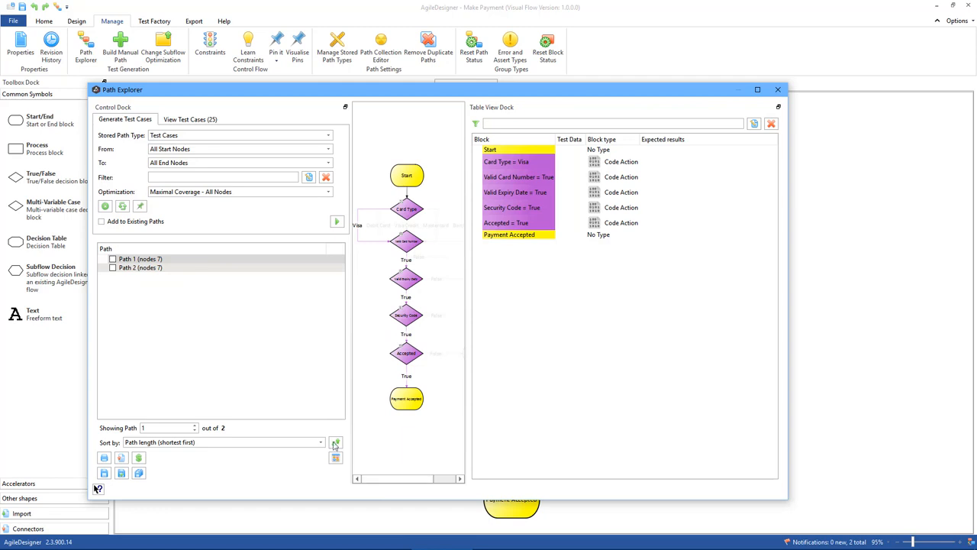
click(177, 272)
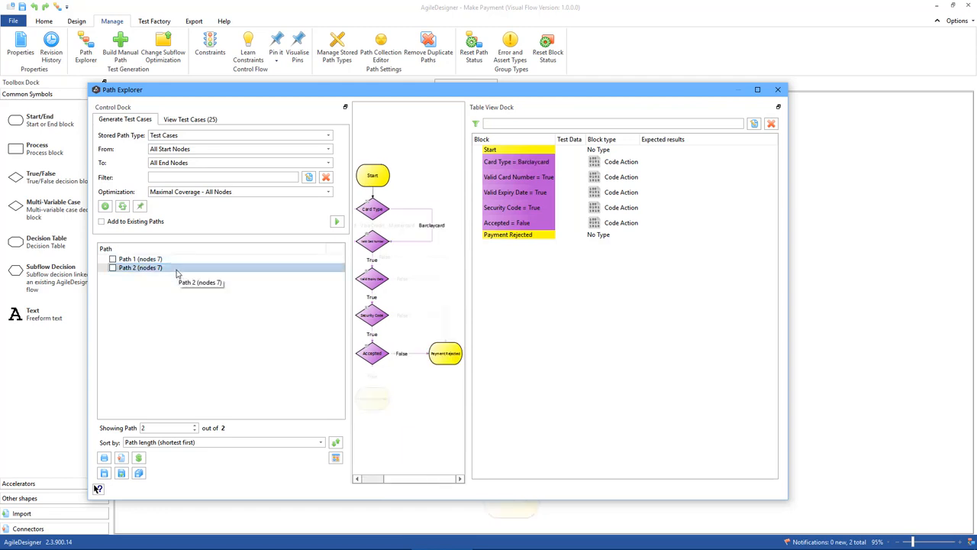
click(778, 90)
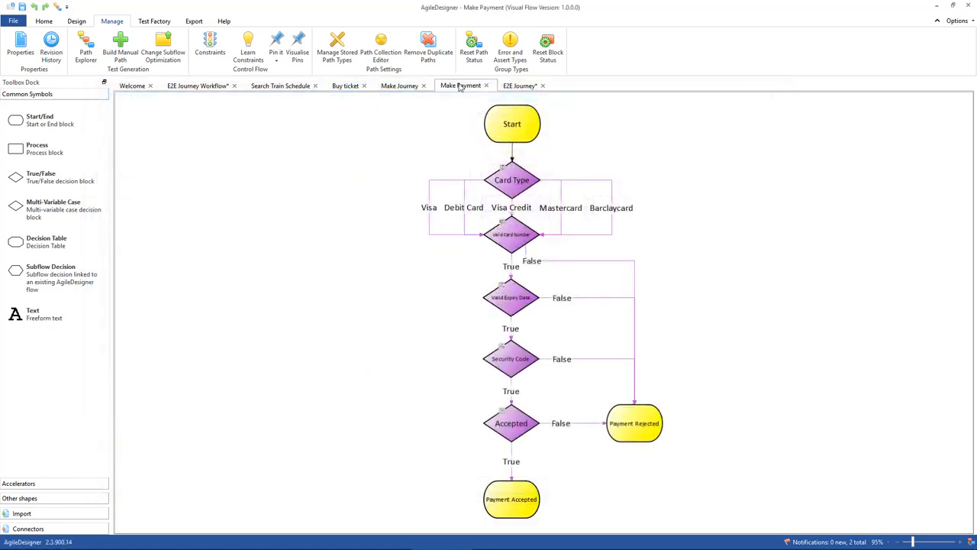
In the Buy ticket flow, set the Make Payment subflow integration to Maximal Coverage - All Nodes, from All Start Nodes to All End Nodes.
click(348, 87)
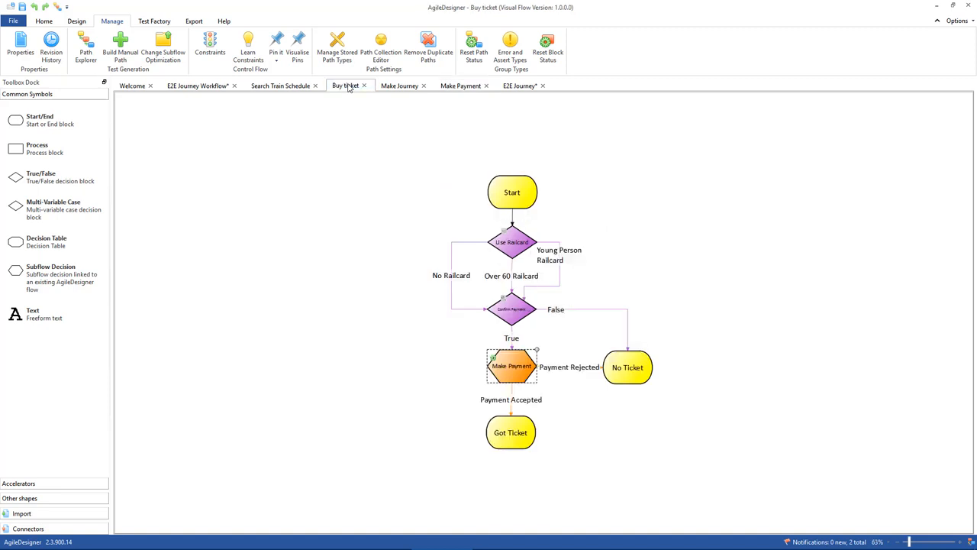
right_click(513, 370)
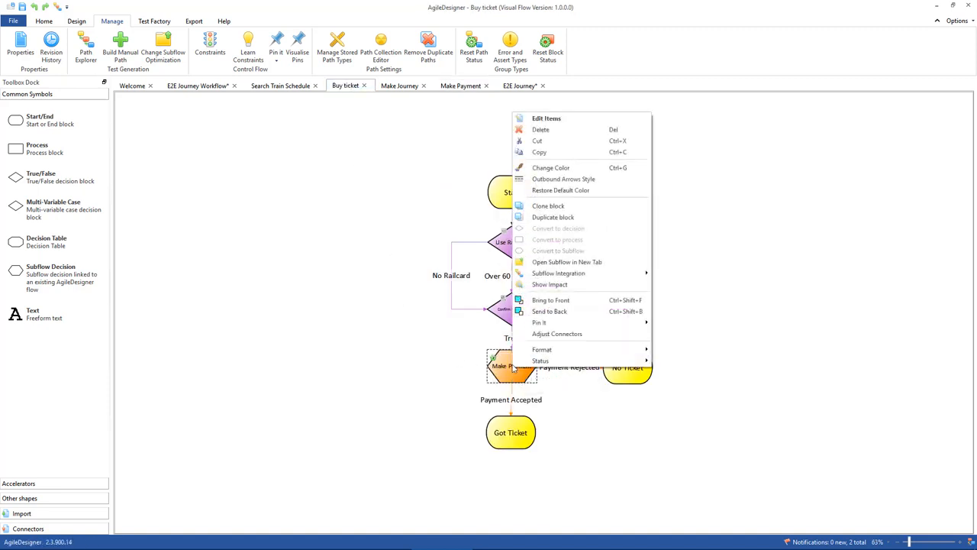
mouse_move(567, 273)
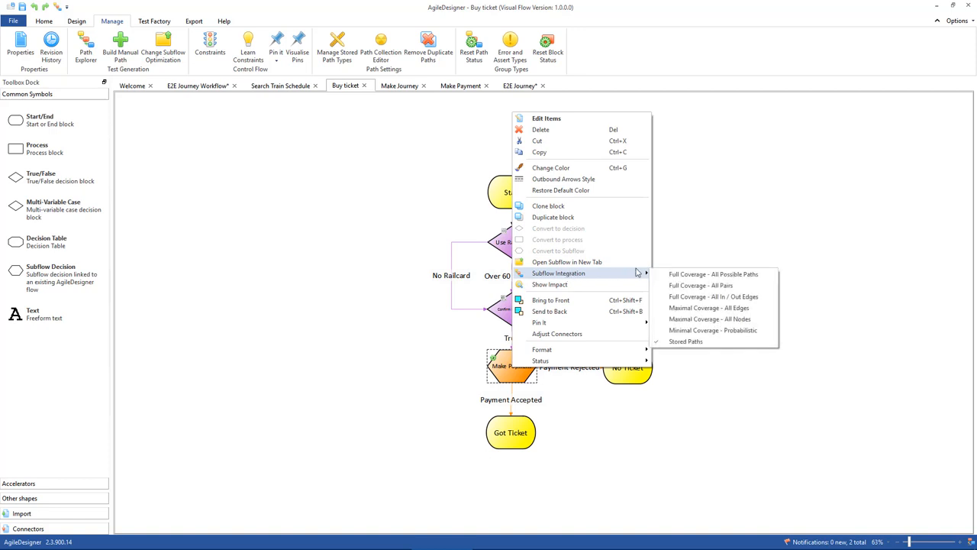
click(710, 320)
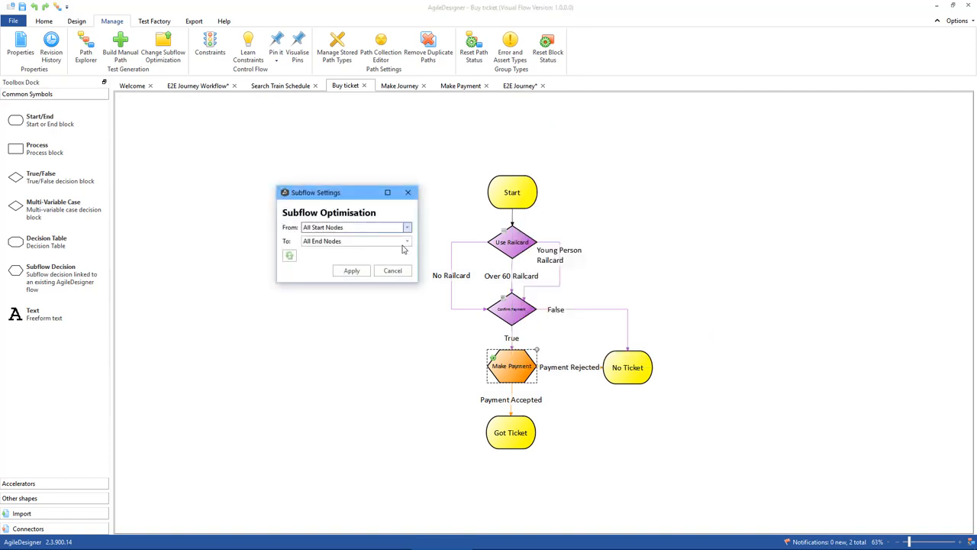
click(351, 272)
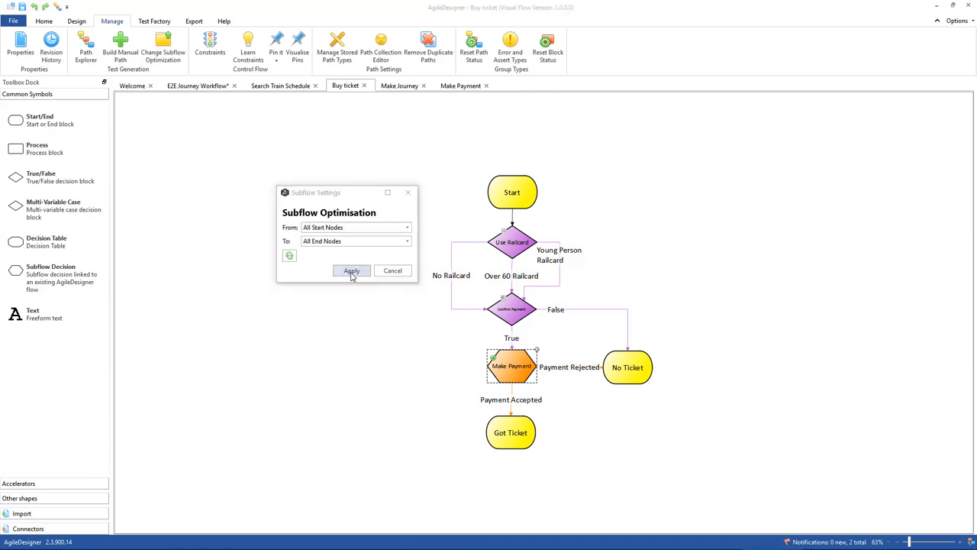
click(351, 271)
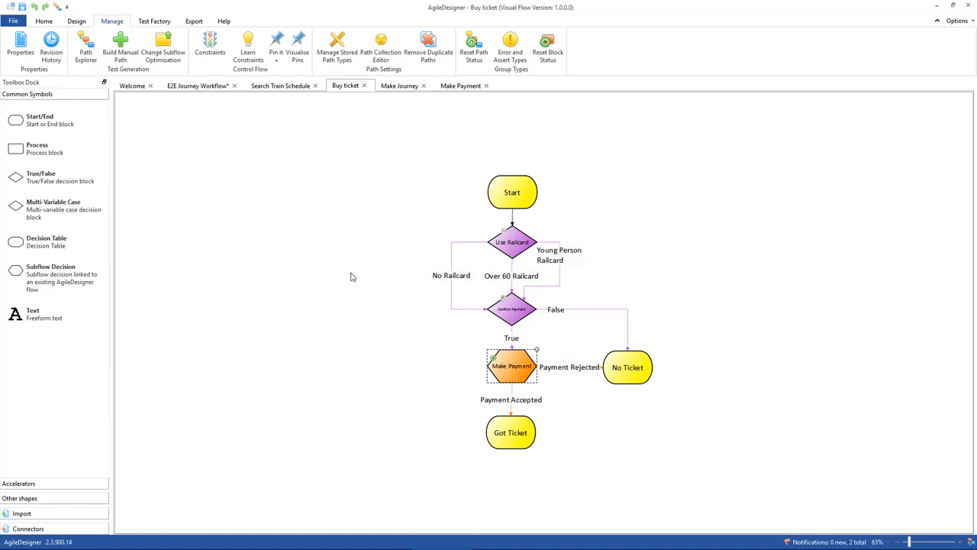
Save the Buy ticket flow to its file, overwriting the current version.
click(14, 23)
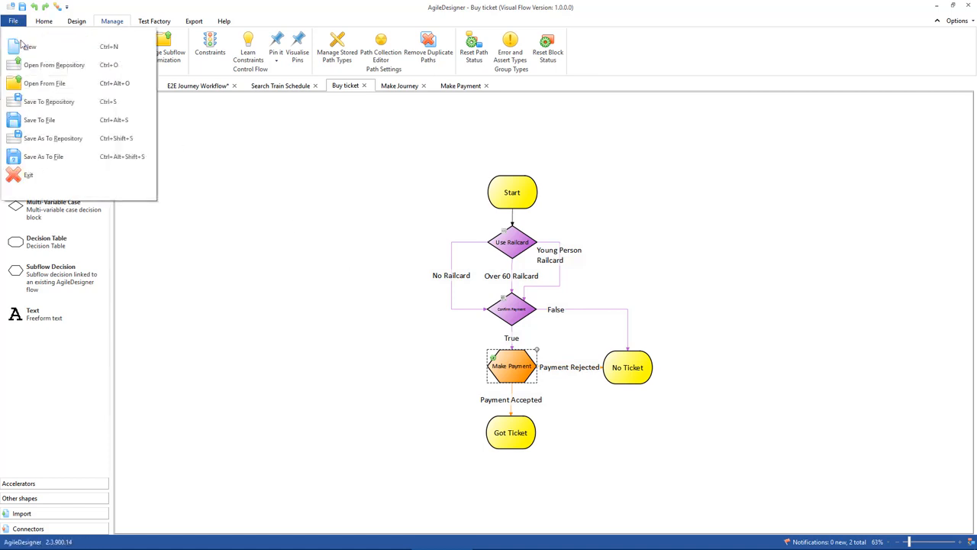
click(36, 122)
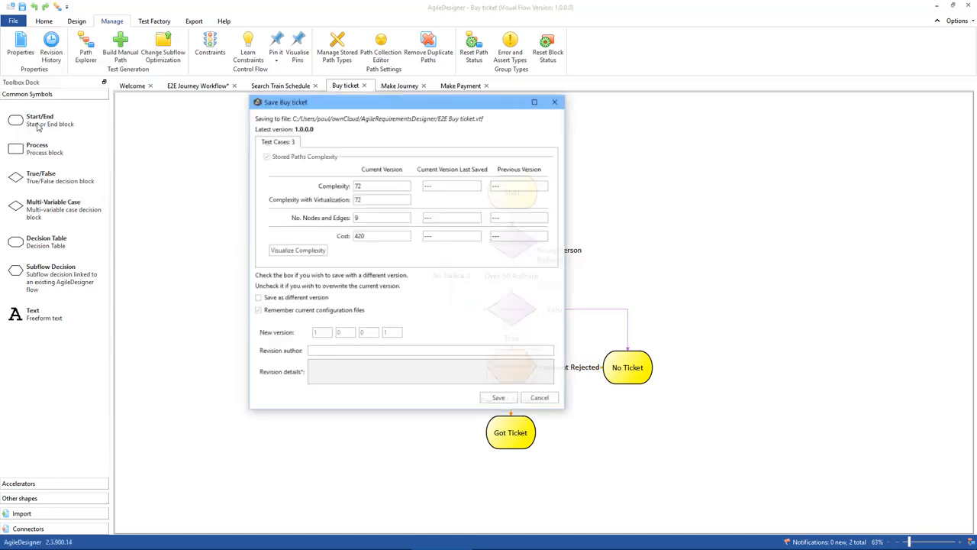
click(497, 398)
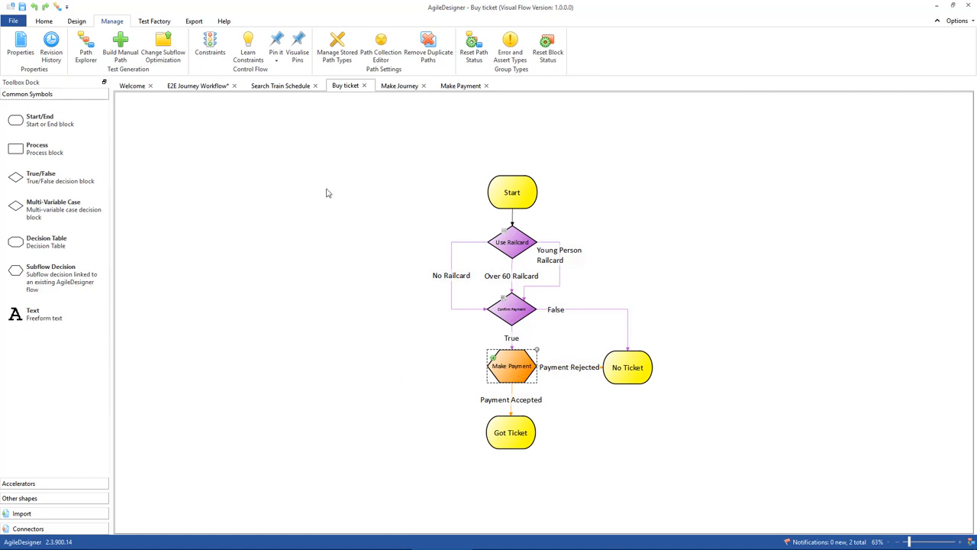
Reload the direct subflows of E2E Journey Workflow from the Buy ticket update notification, and close the notifications.
click(199, 86)
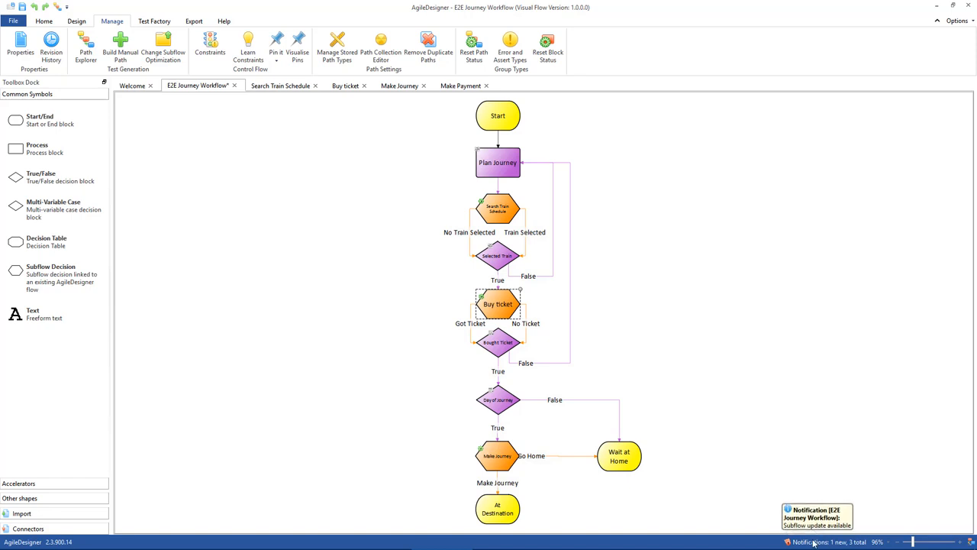
click(824, 543)
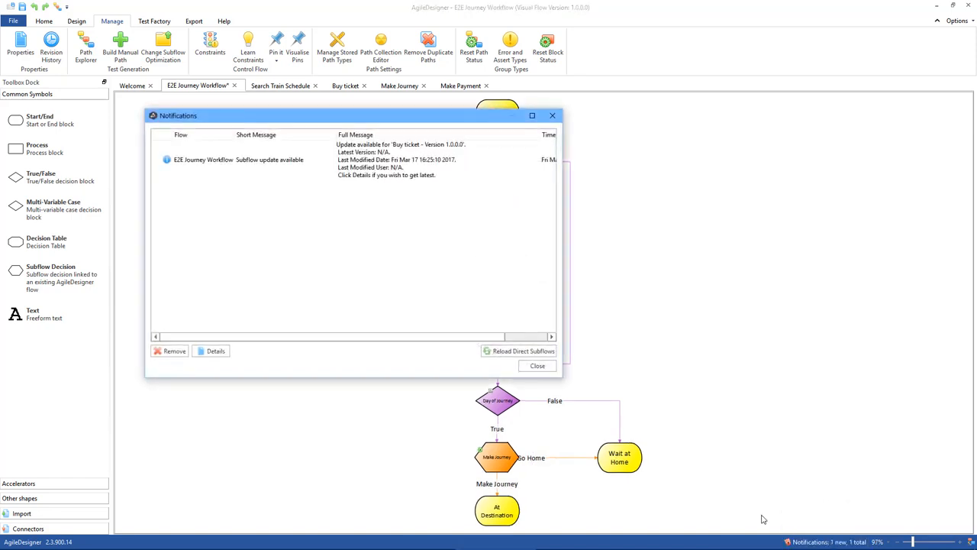
click(361, 160)
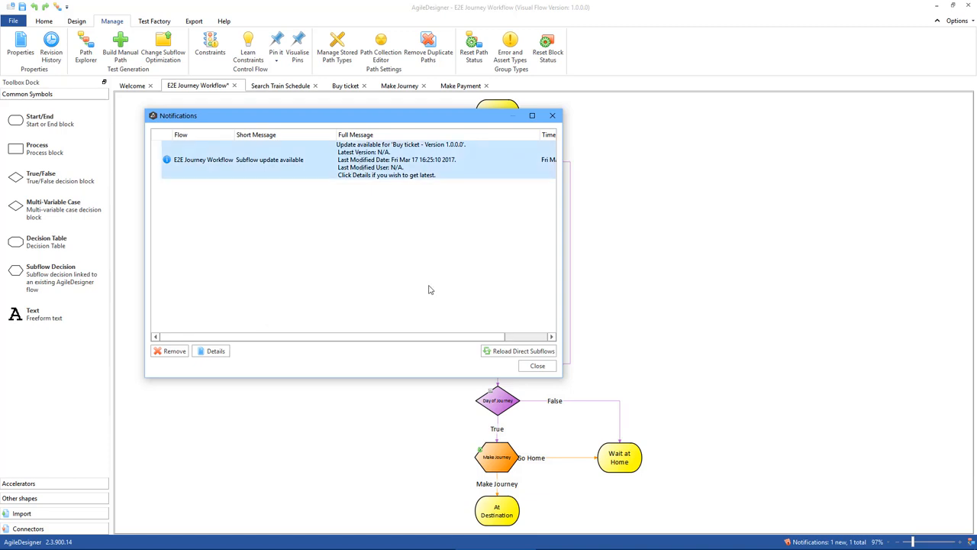
click(534, 355)
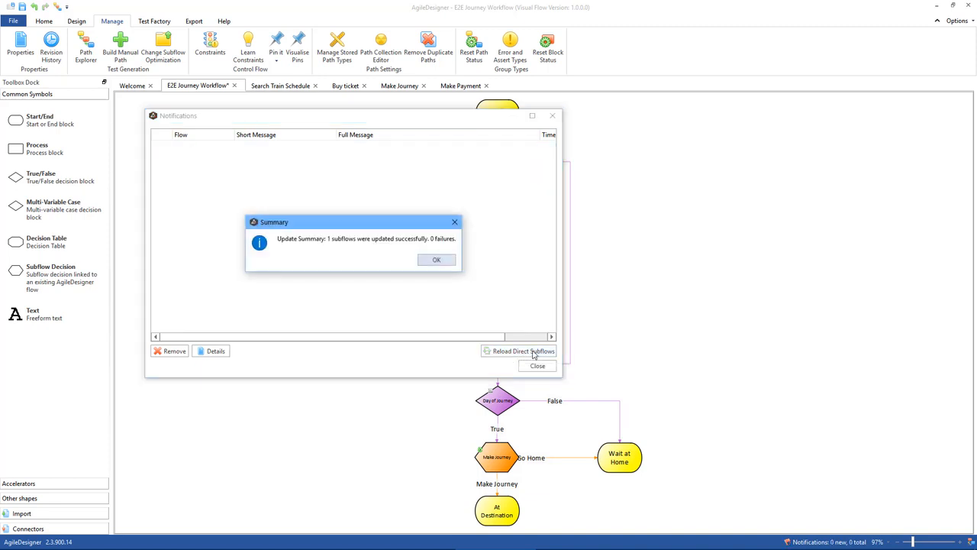
click(437, 260)
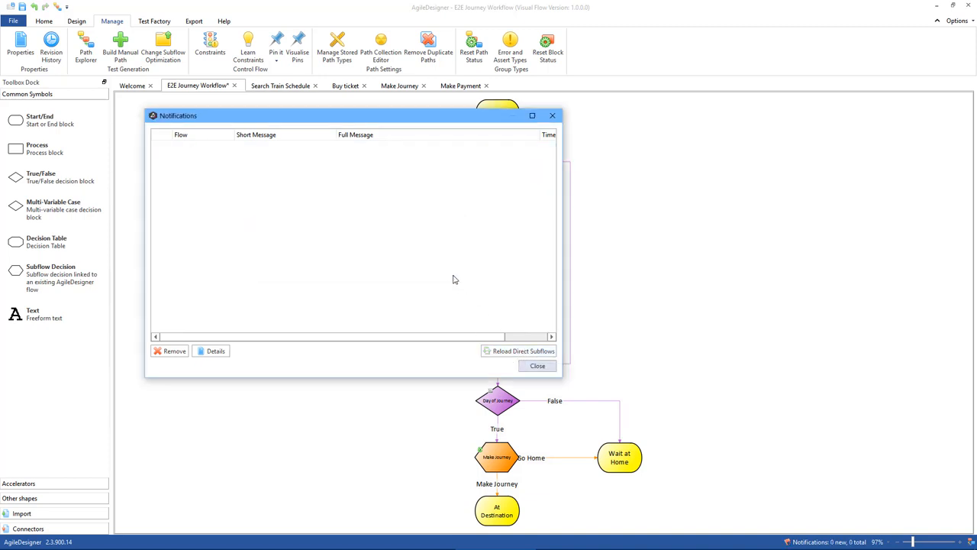
click(537, 366)
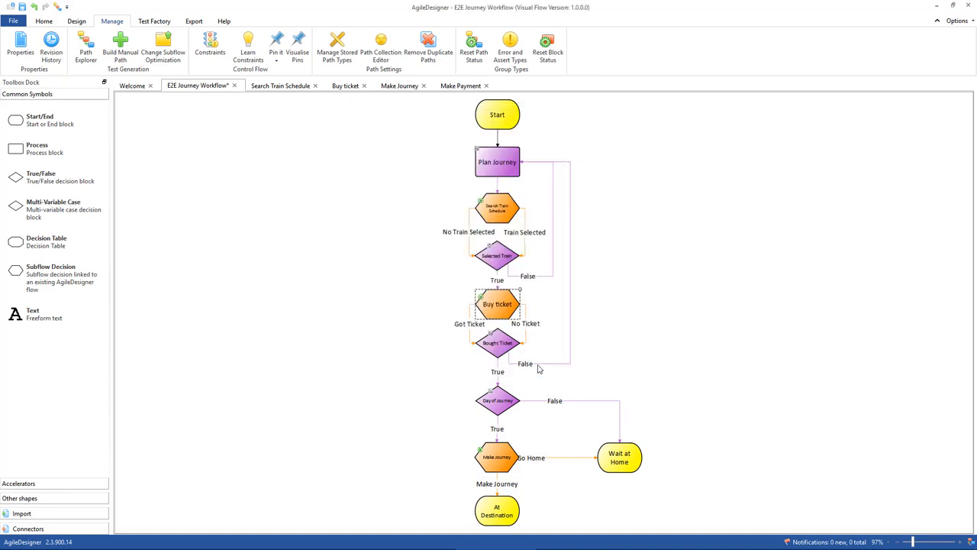
Set the Buy ticket subflow integration in E2E Journey Workflow to Maximal Coverage - All Nodes.
click(505, 309)
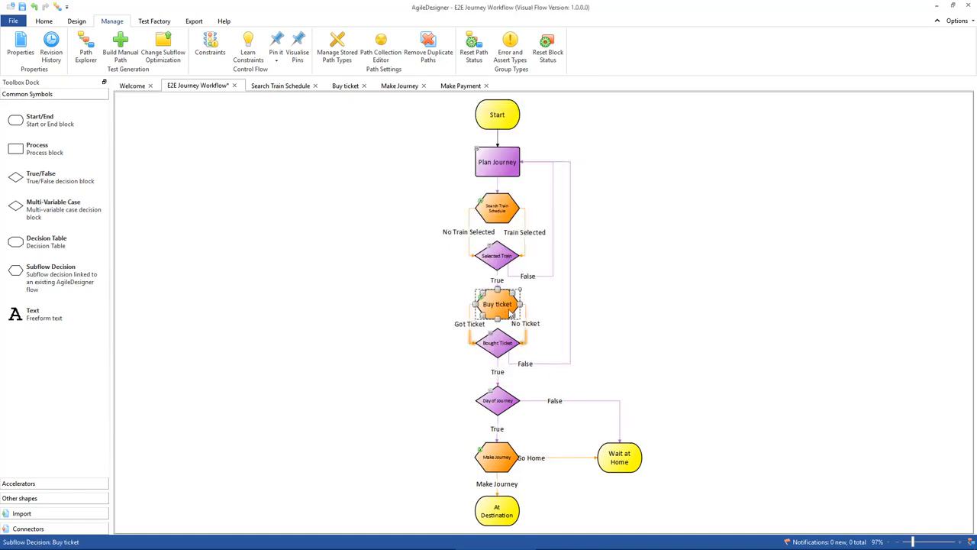
right_click(511, 314)
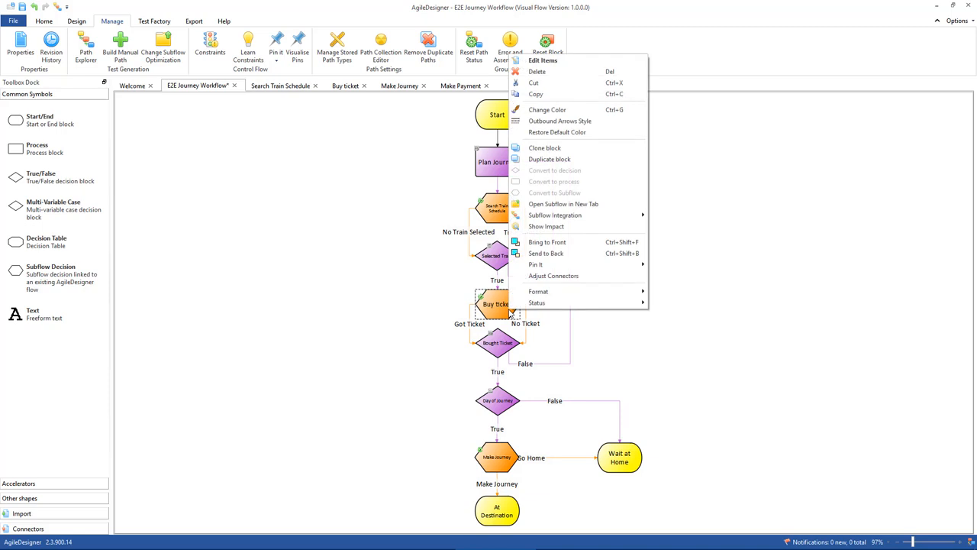
mouse_move(604, 217)
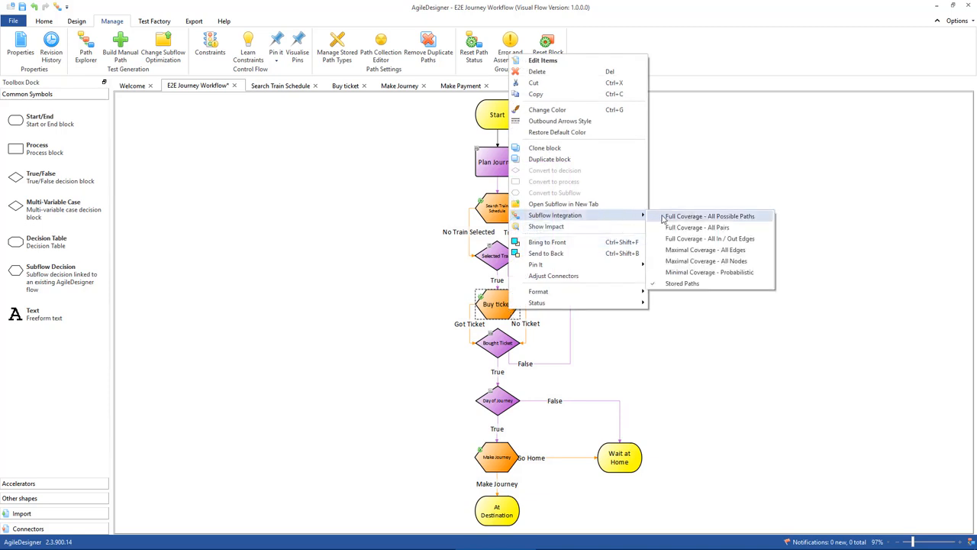
click(726, 264)
click(352, 272)
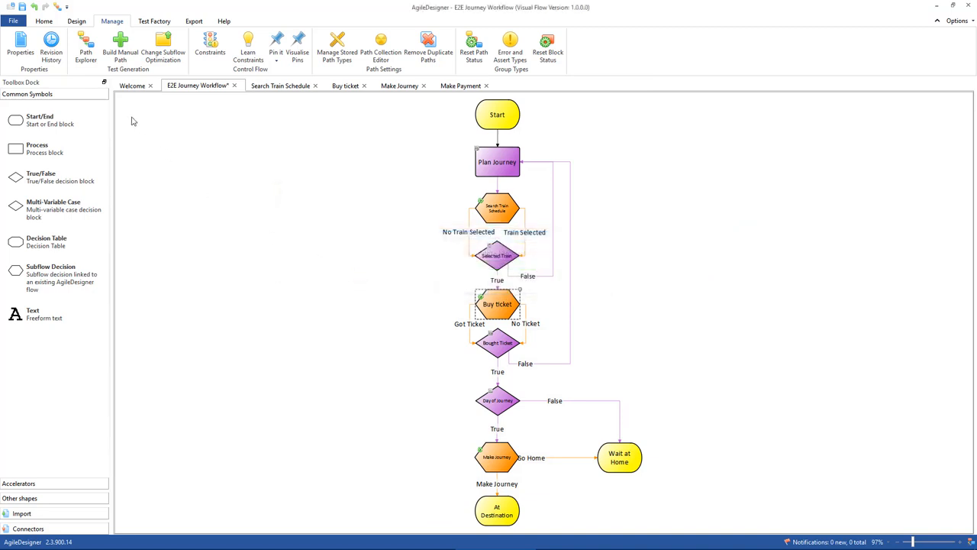
Generate the E2E Journey Workflow test paths in Path Explorer using Full Coverage - All Possible Paths and a global loop counter of 1.
click(85, 47)
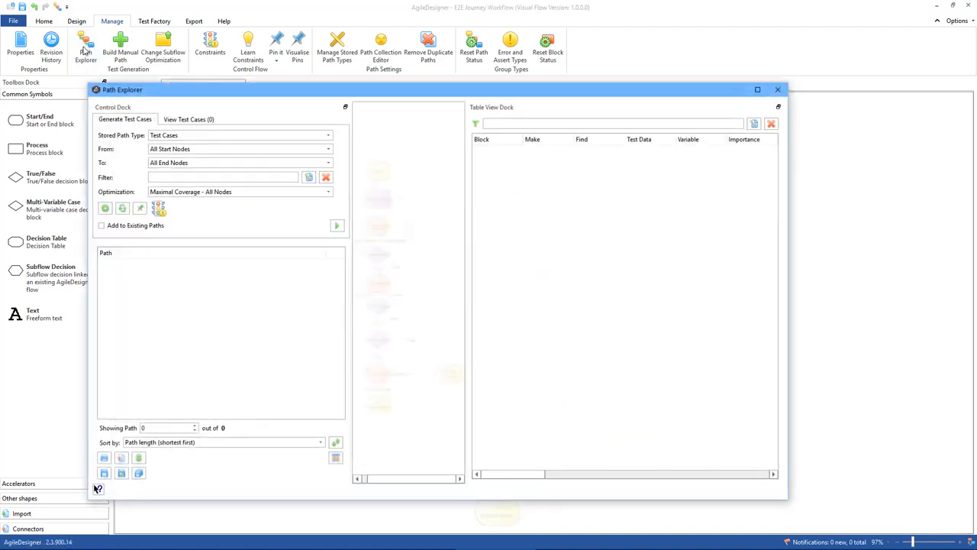
click(246, 193)
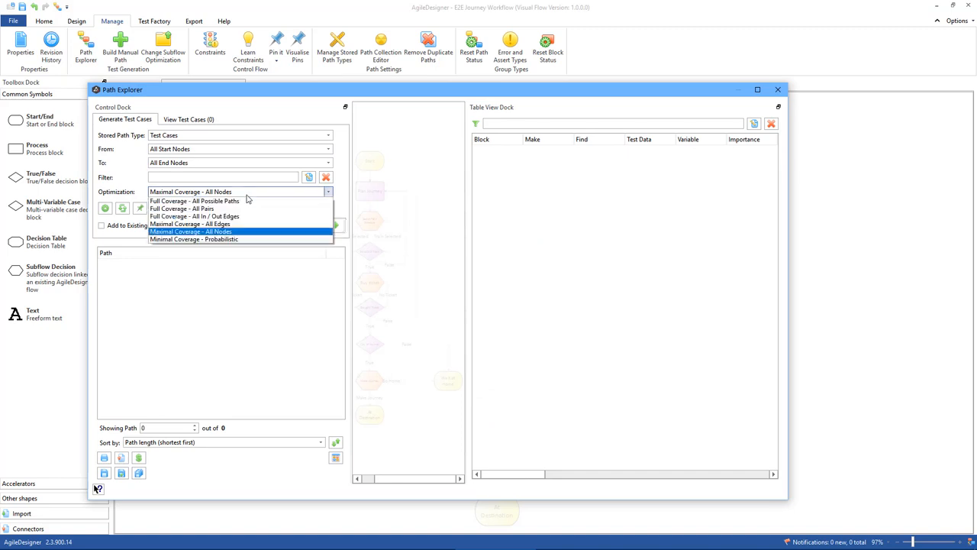
click(243, 201)
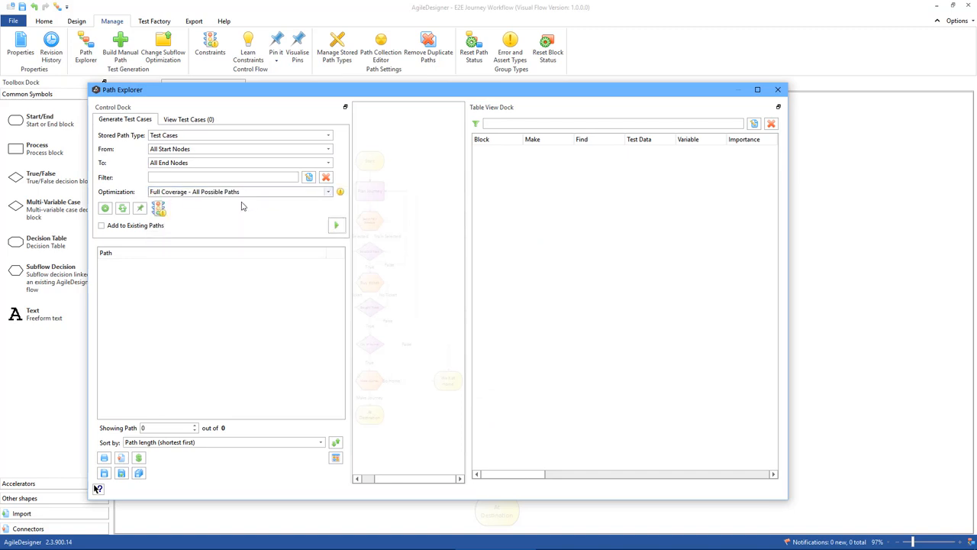
click(122, 208)
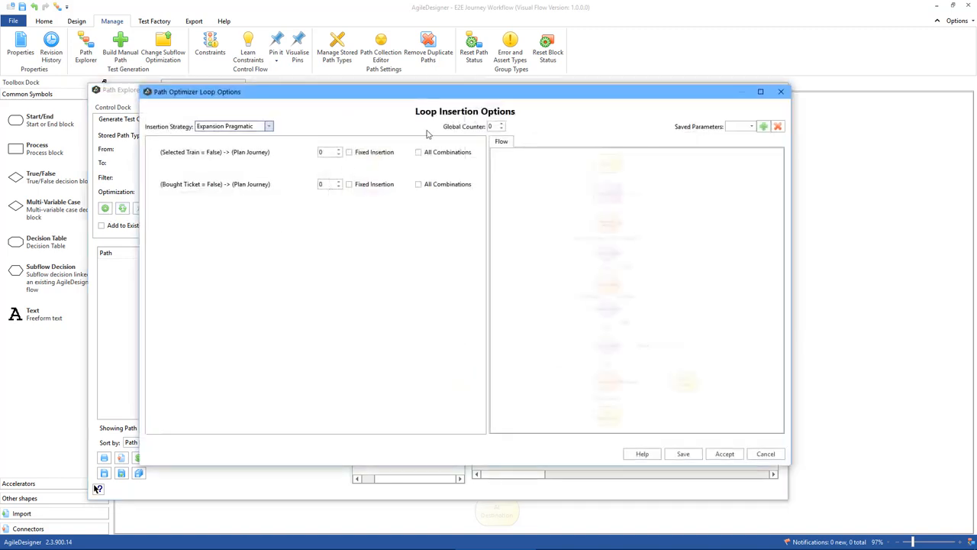
click(501, 123)
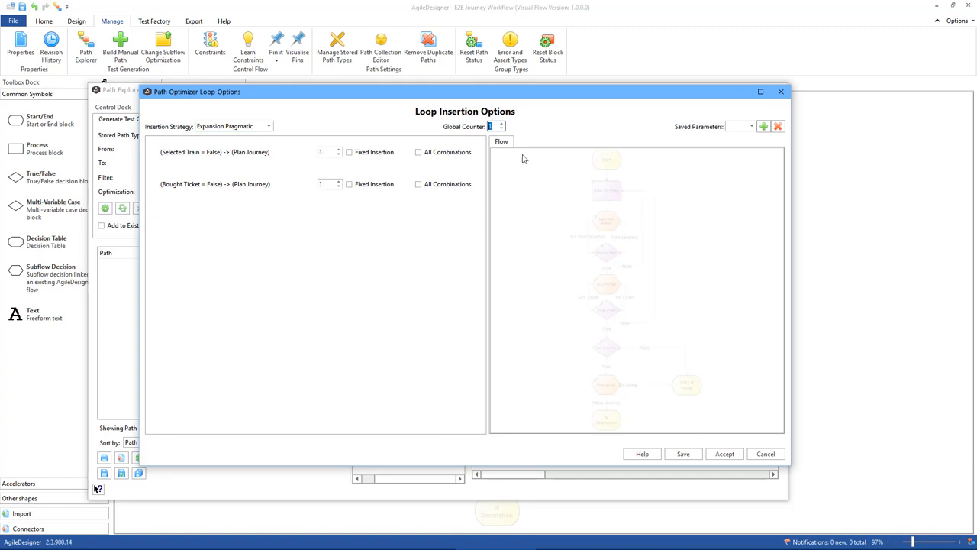
click(723, 453)
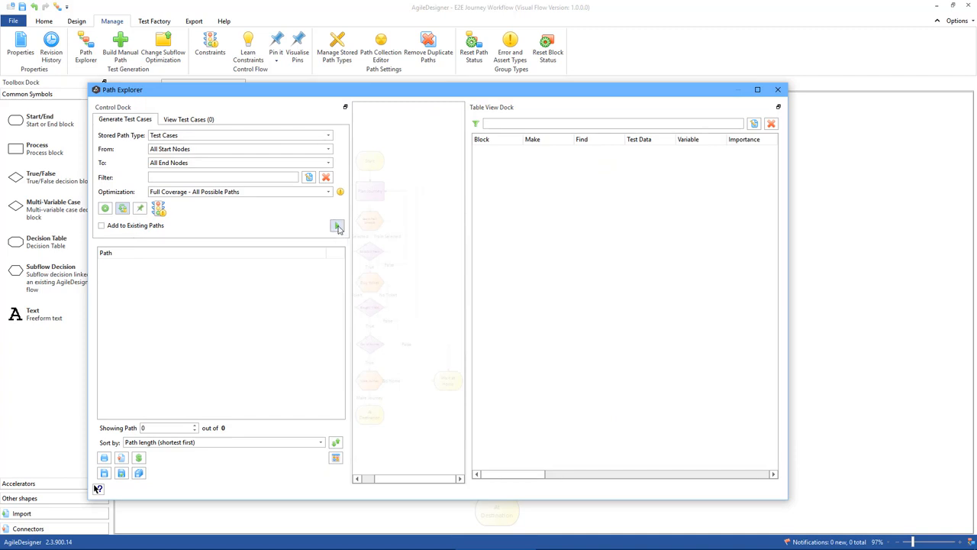
click(338, 226)
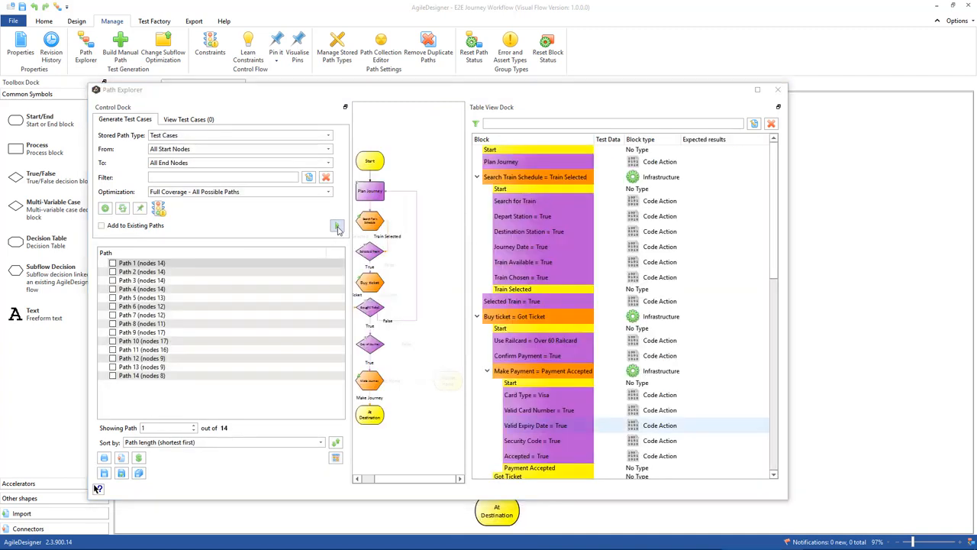